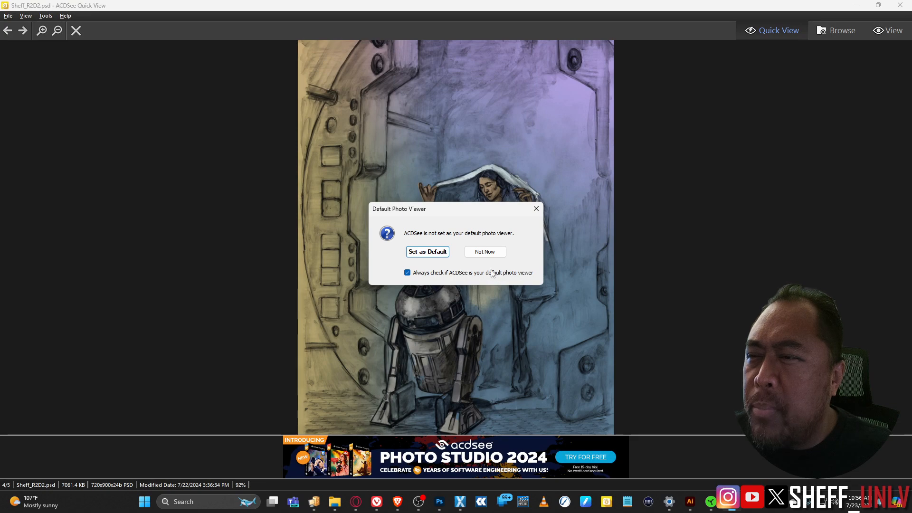
Step: Decline making ACDSee the default viewer and minimize it to reveal Photoshop's grayscale drawing
click(493, 252)
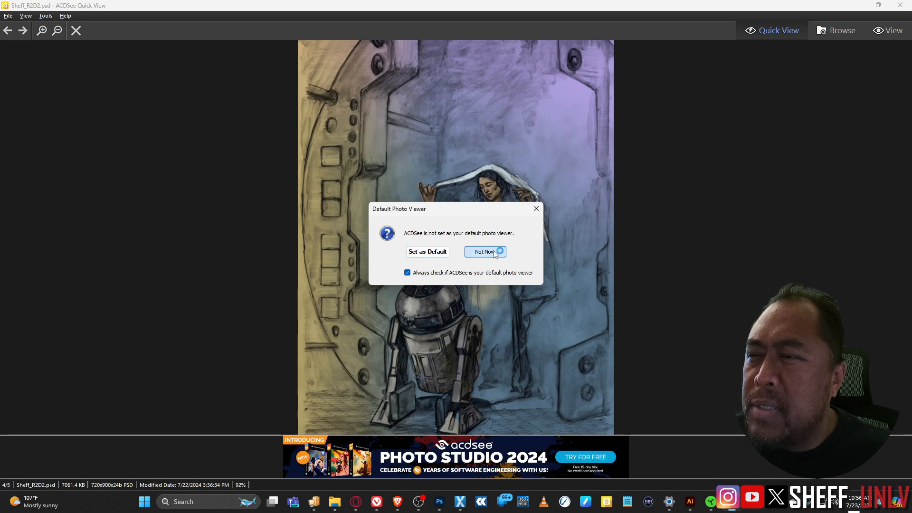
click(857, 6)
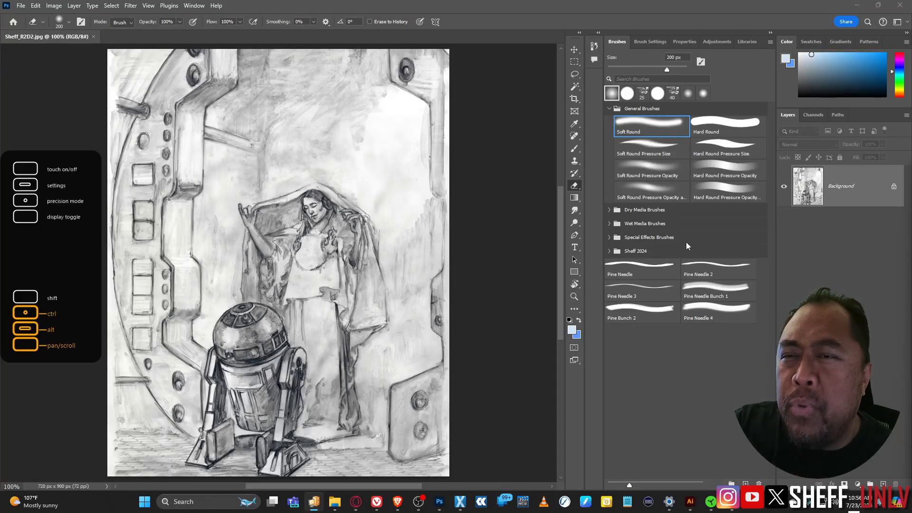
Step: Convert the locked Background into an editable layer named Drawing
click(857, 187)
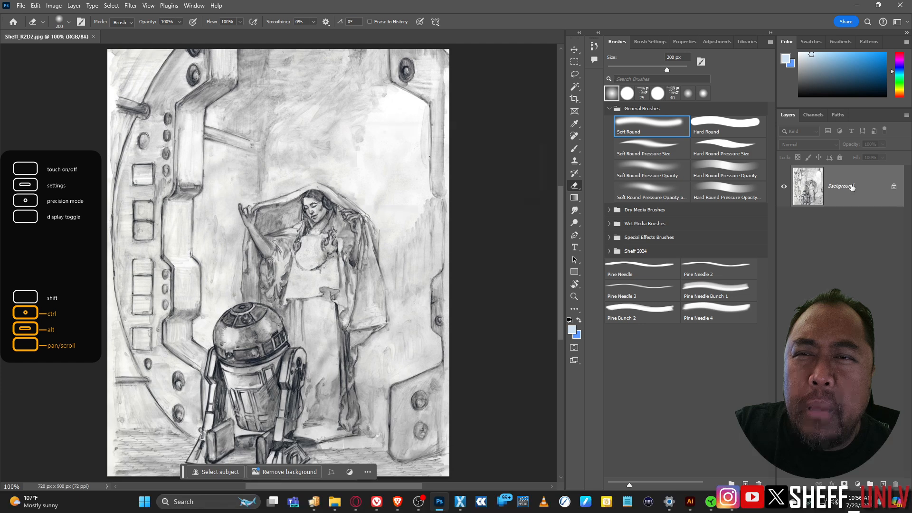
double_click(853, 187)
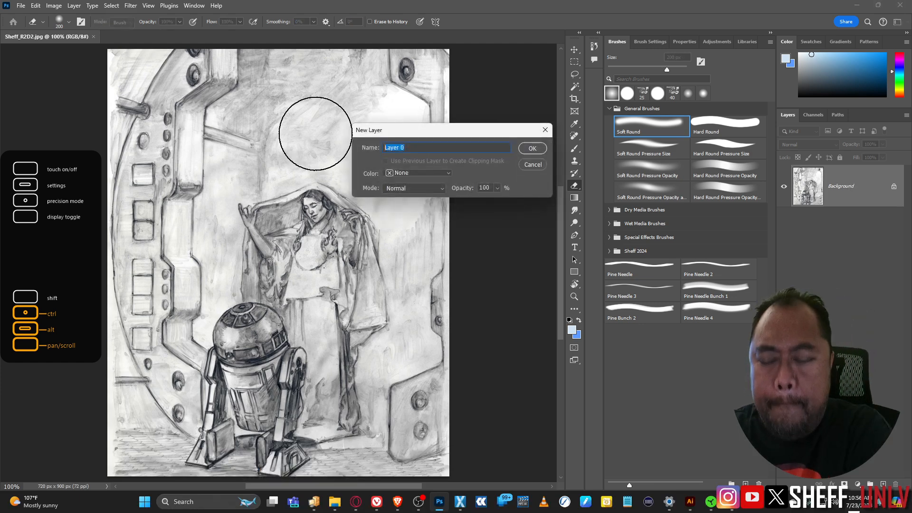
text(Drawing)
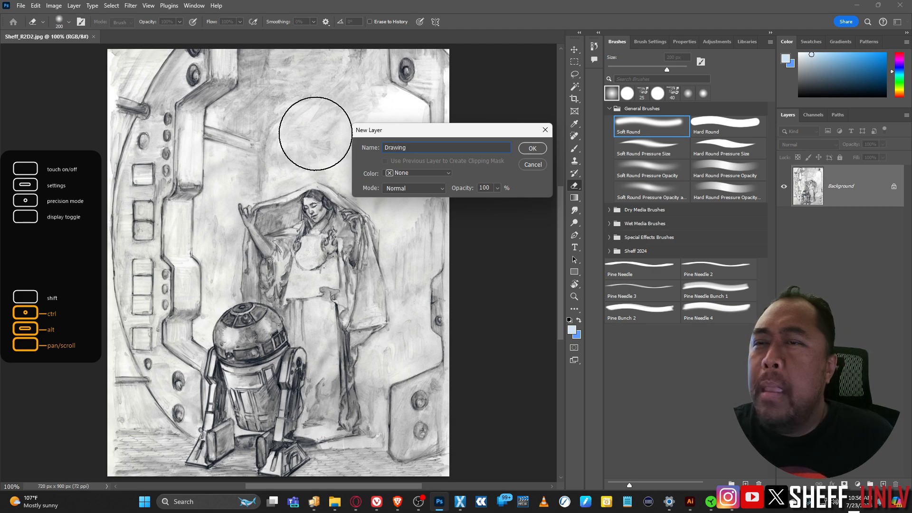
click(533, 149)
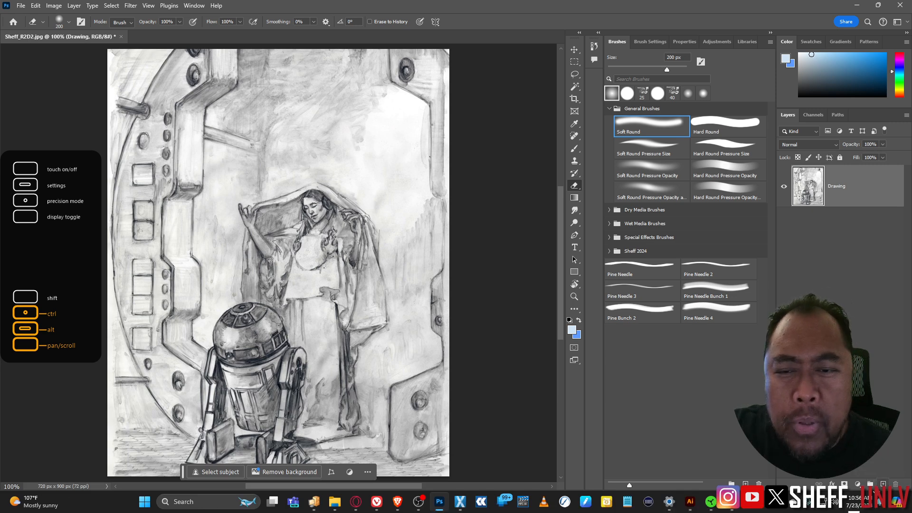
Step: Add a new empty layer named Gray and move it beneath Drawing
click(884, 482)
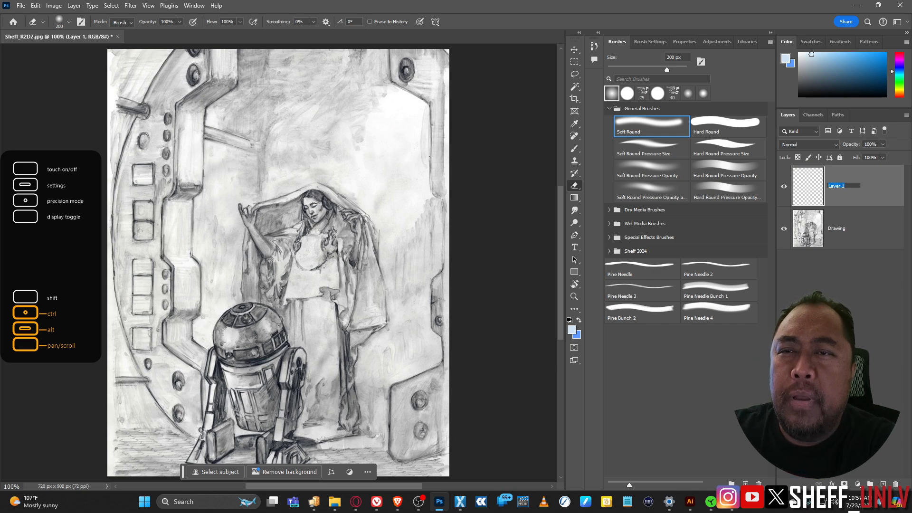
text(Gray)
key(Return)
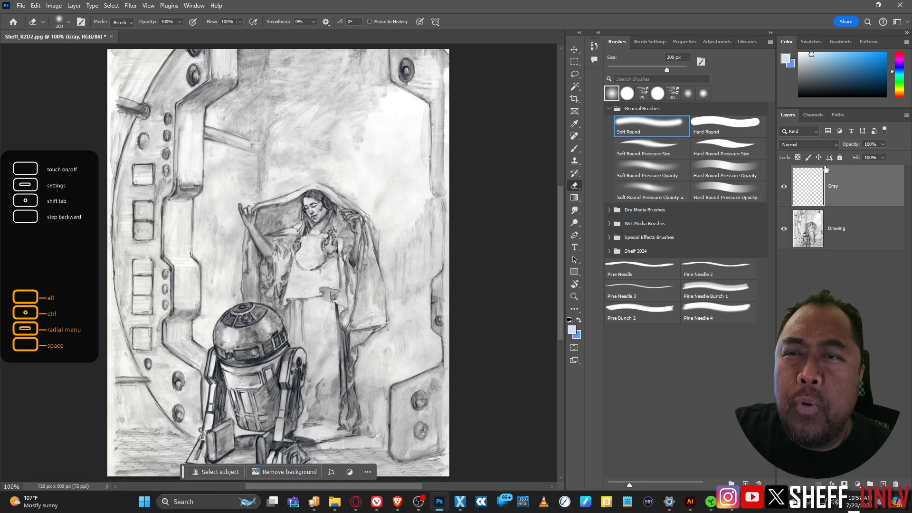
drag(849, 188, 852, 261)
Step: Set the Drawing layer's blend mode to Multiply, then select the Gray layer
click(847, 187)
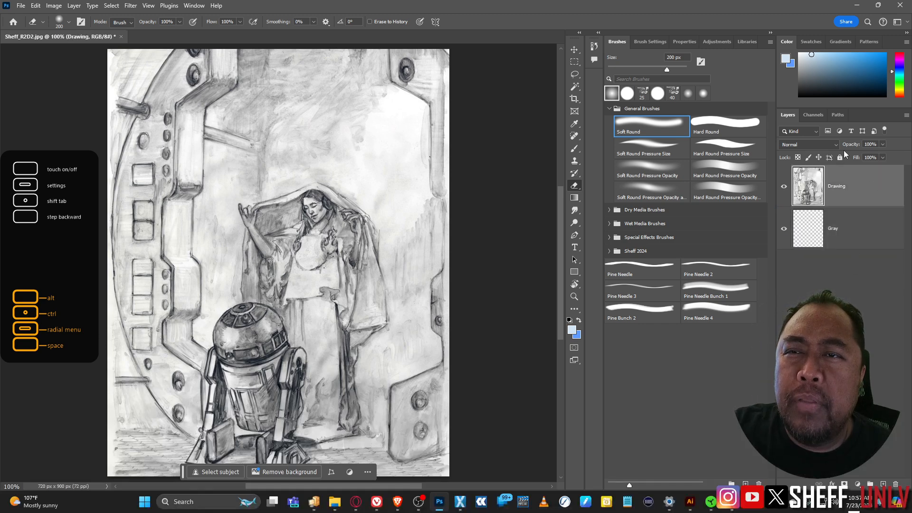
click(837, 147)
click(807, 185)
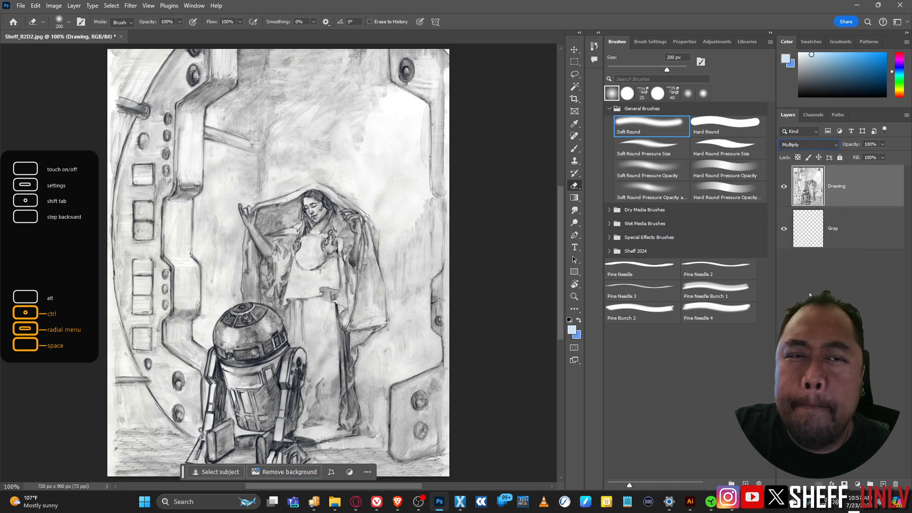
click(853, 223)
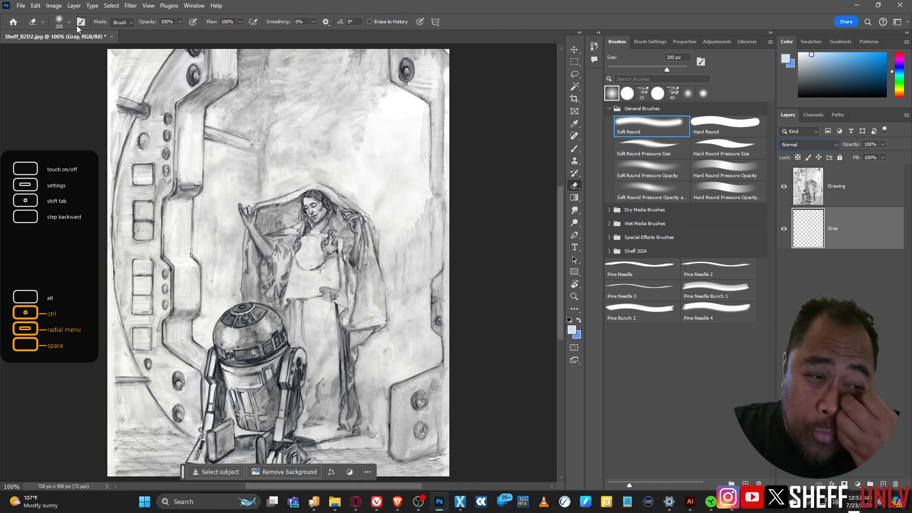
click(54, 5)
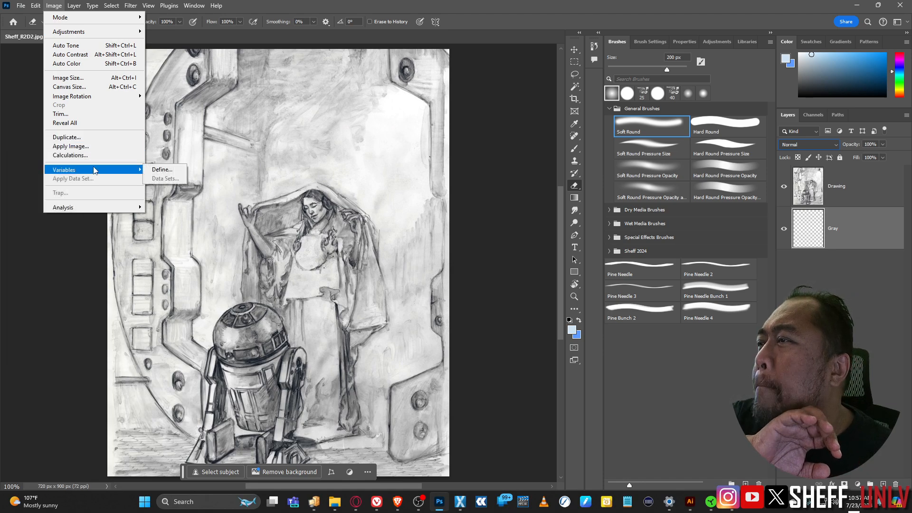
Step: Convert to Grayscale with Don't Merge and Discard, then fill Gray with mid-grey
mouse_move(119, 17)
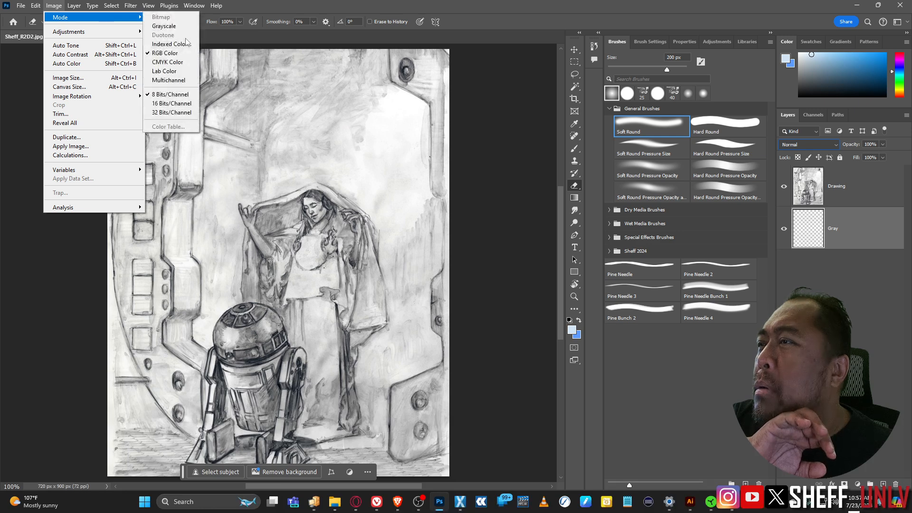
click(176, 26)
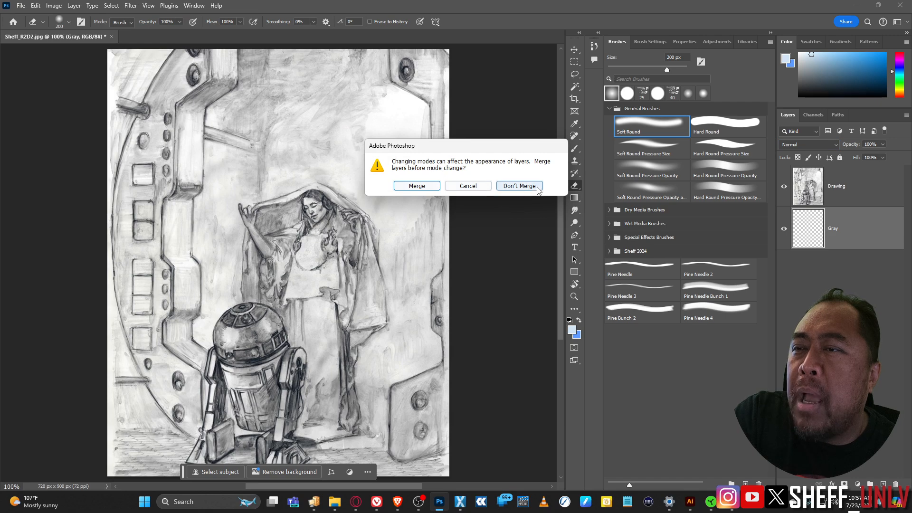
click(519, 186)
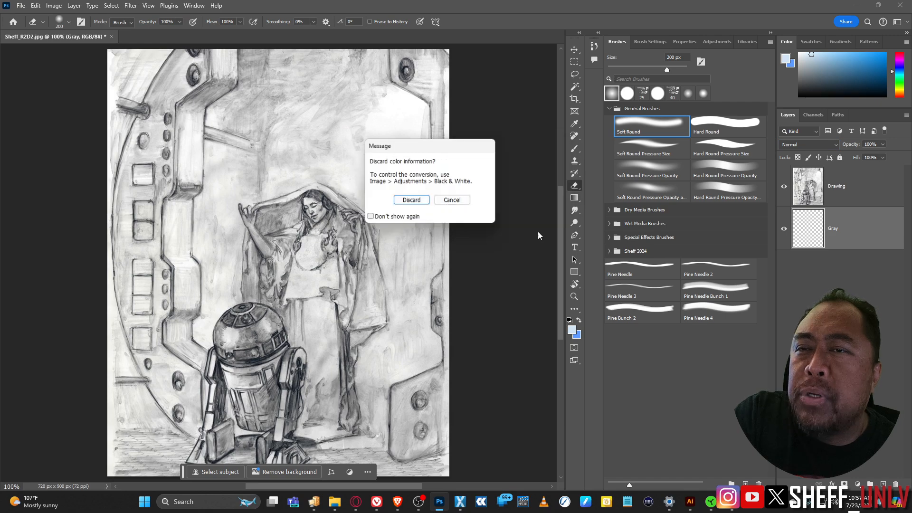
click(410, 199)
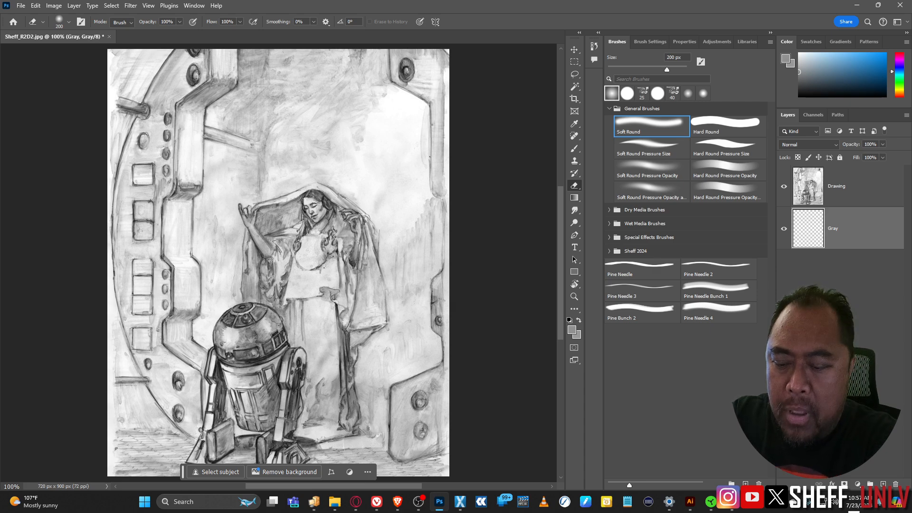
key(alt+BackSpace)
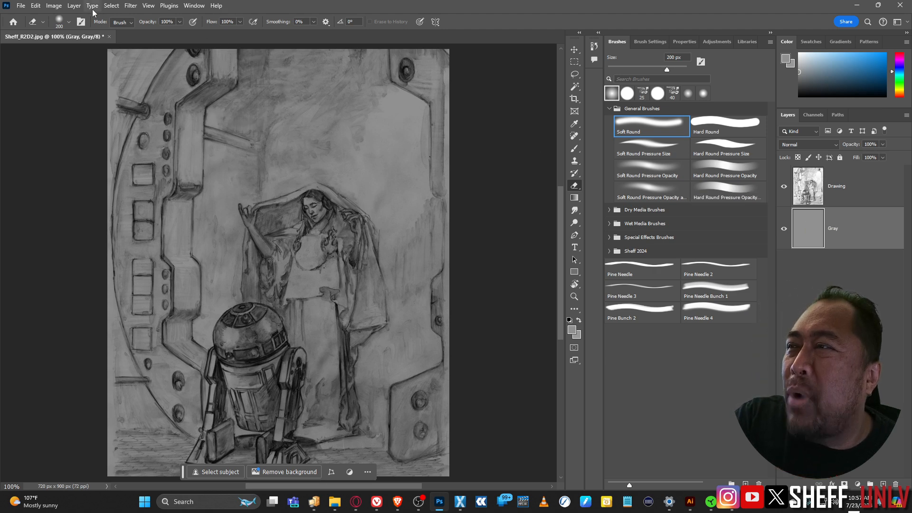
Step: Apply Levels to the Gray fill with the midtone slider at 0.42
click(54, 5)
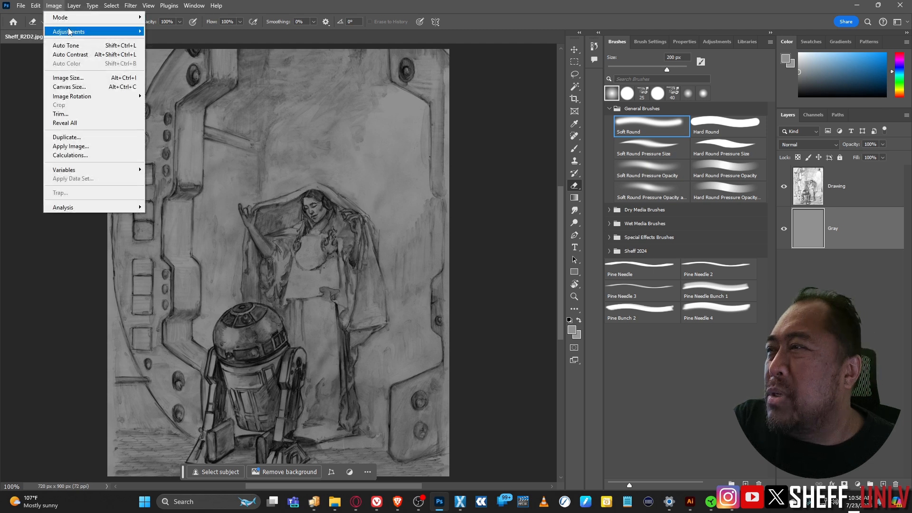
mouse_move(69, 32)
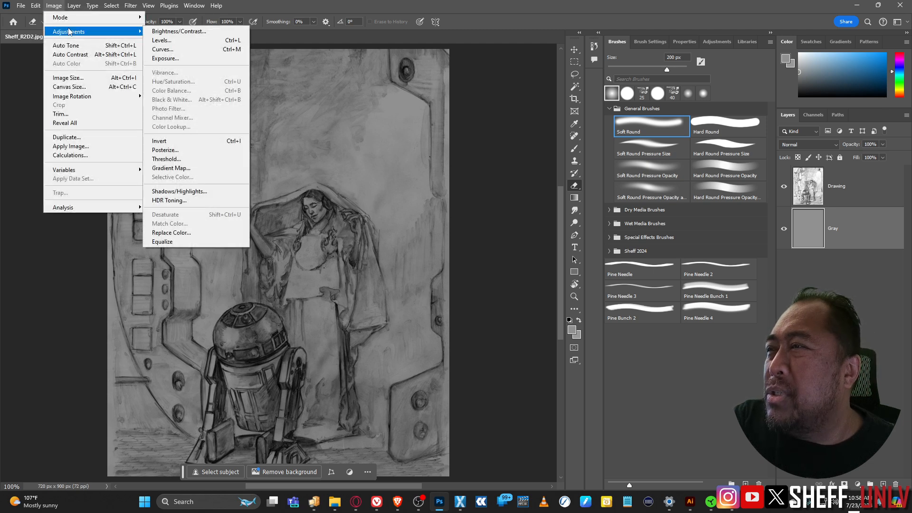
click(162, 40)
drag(442, 99, 660, 253)
drag(646, 354, 677, 354)
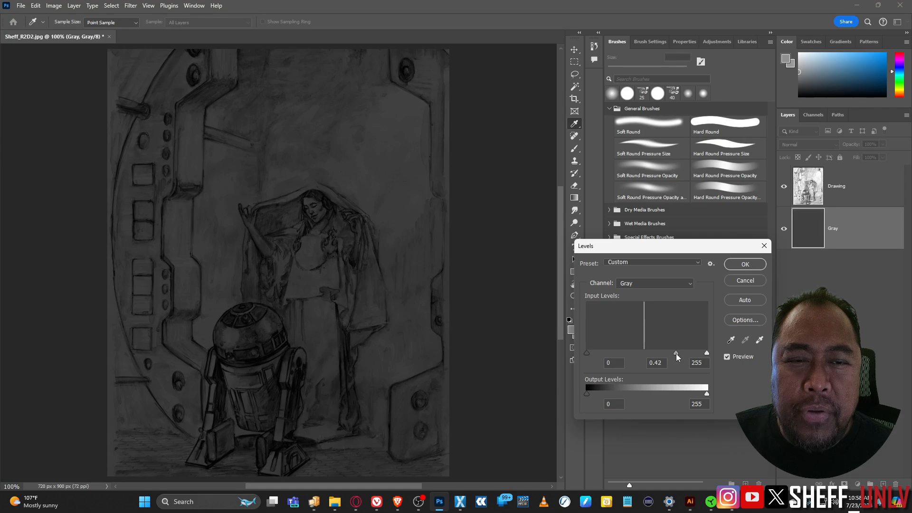
click(744, 264)
key(e)
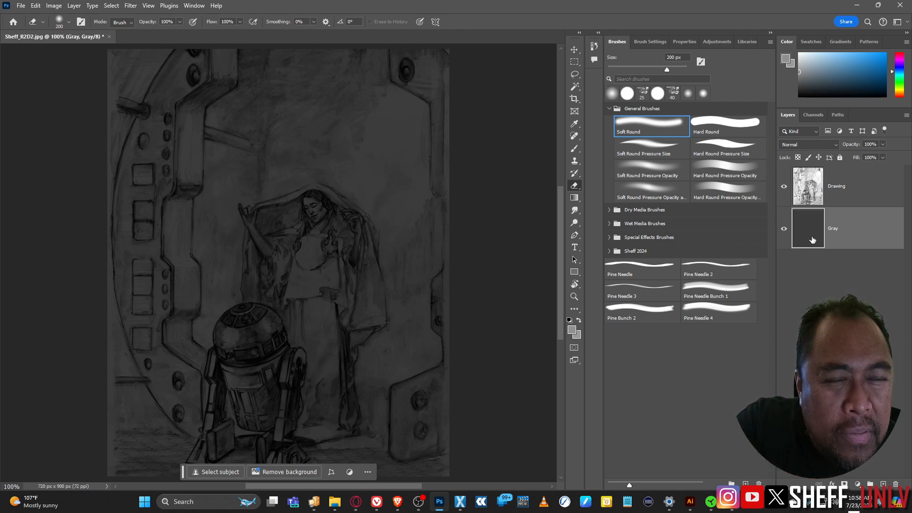
Step: Add a Levels adjustment layer named Darks and place it between Drawing and Gray
click(855, 192)
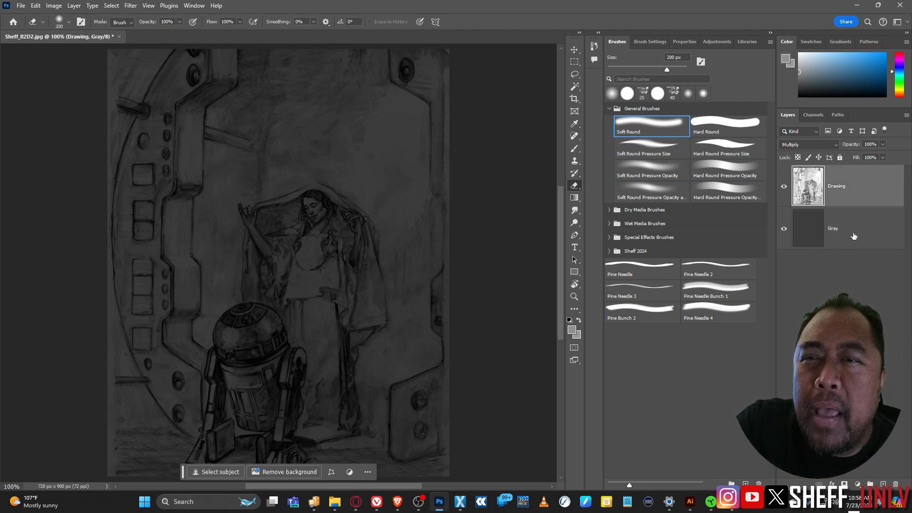
click(857, 485)
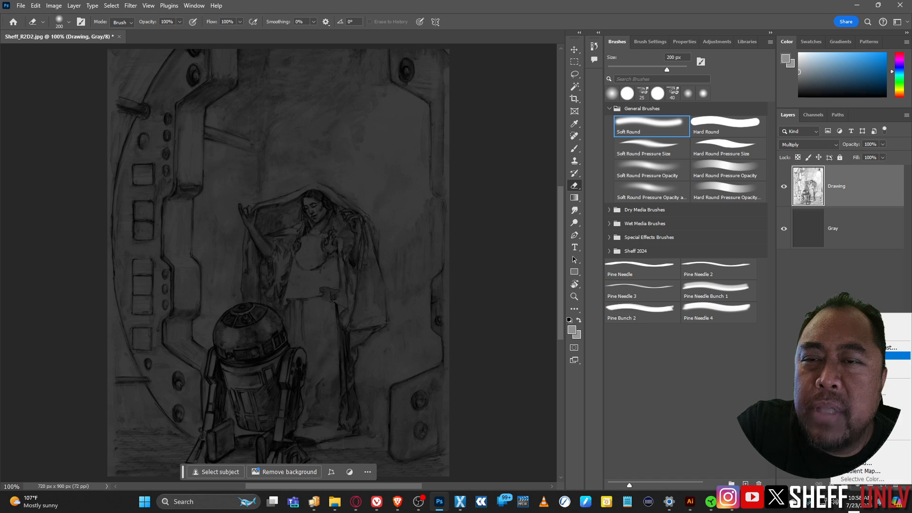
click(855, 355)
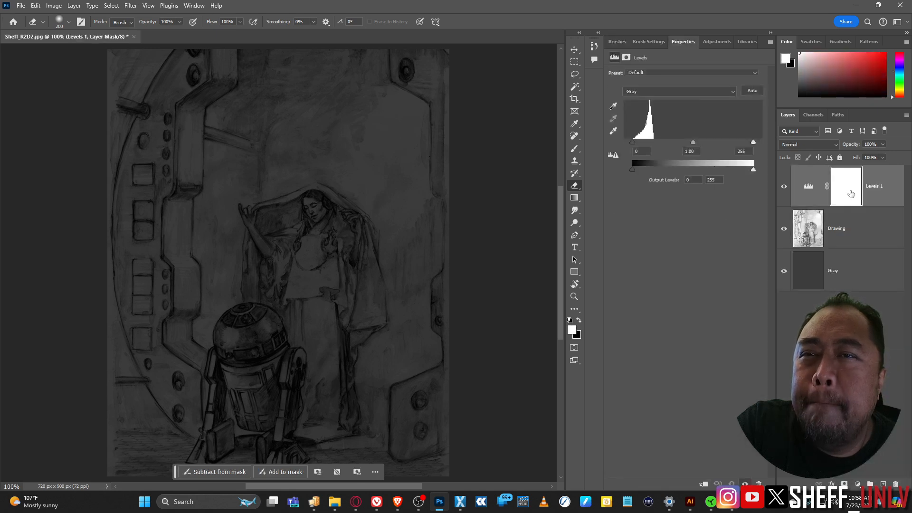
double_click(873, 187)
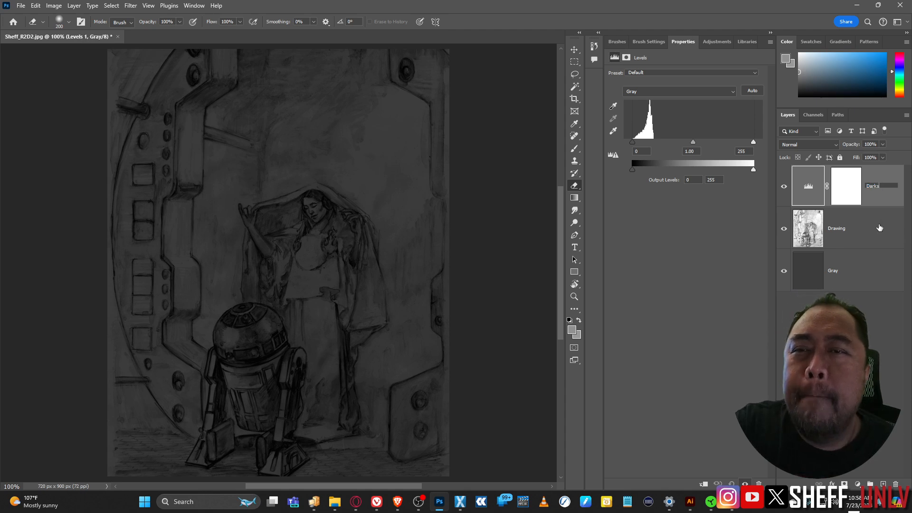
key(Return)
drag(874, 187, 862, 273)
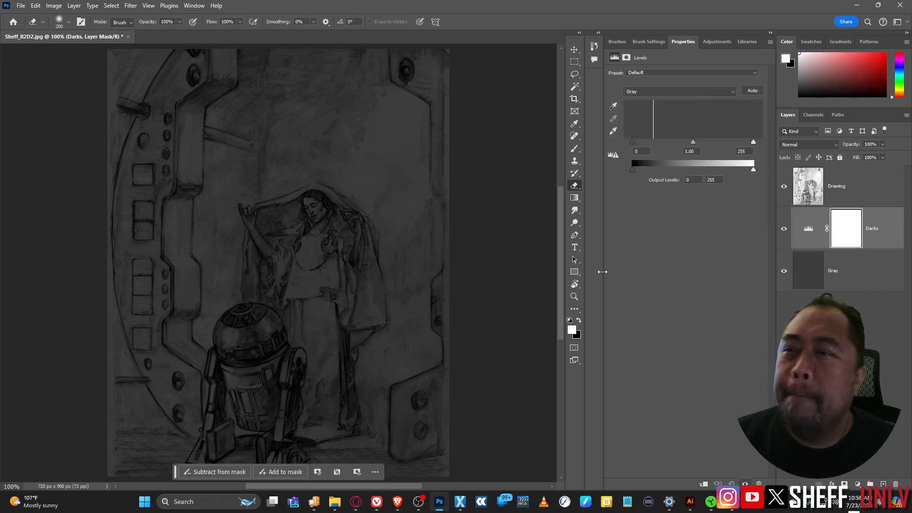
Step: Set the Darks midtone to 0.67 and invert its mask to black to hide the effect
drag(691, 143, 708, 146)
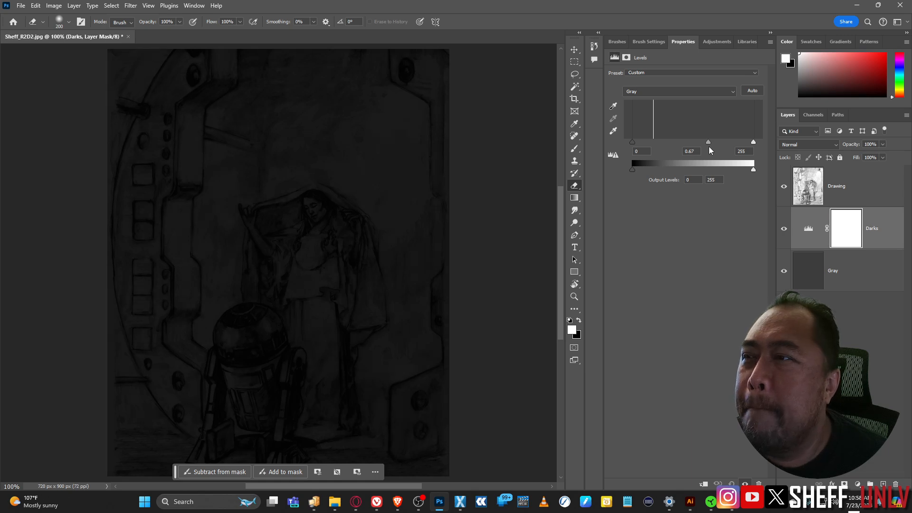
click(849, 232)
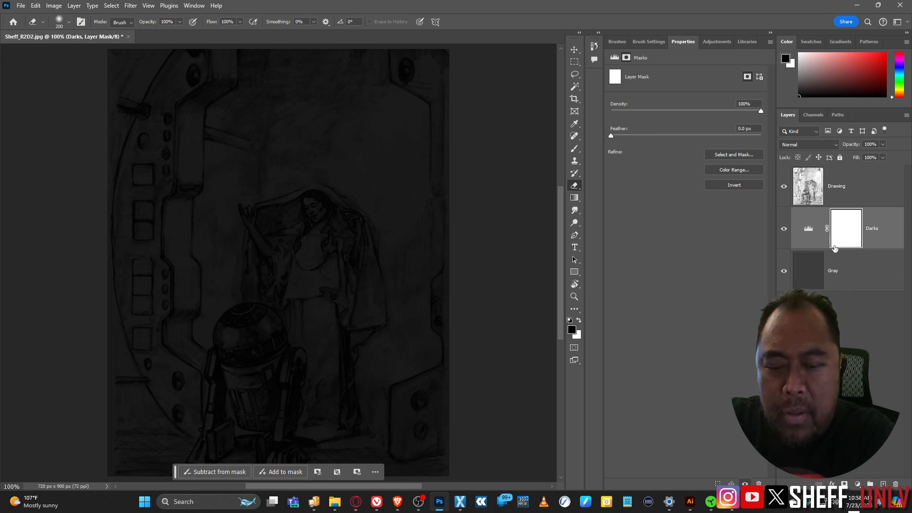
key(ctrl+i)
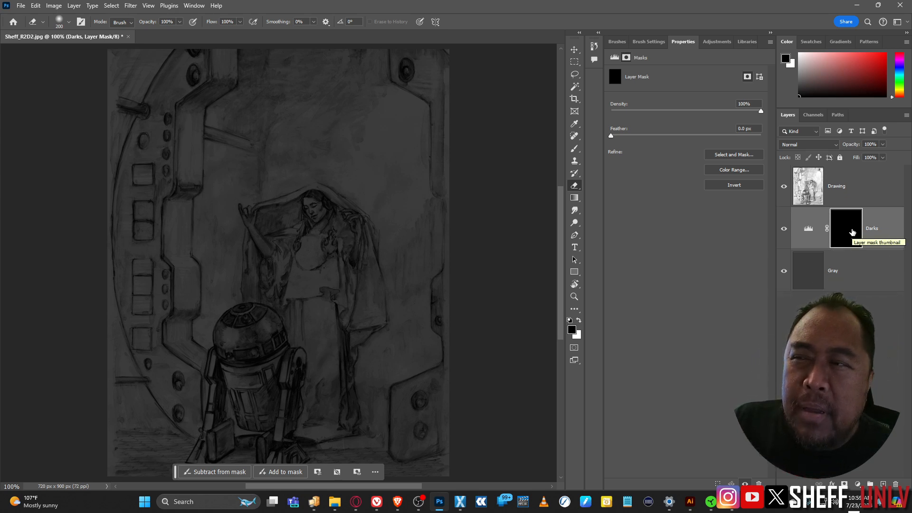
Step: Toggle the Darks layer's visibility repeatedly to compare, leaving it visible
click(784, 229)
click(784, 229)
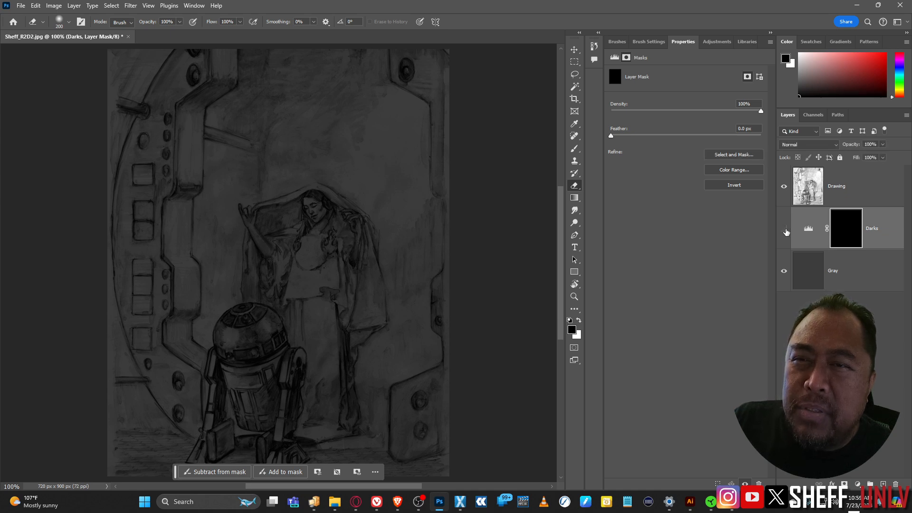
click(784, 229)
click(784, 229)
click(784, 229)
click(784, 229)
click(784, 229)
click(784, 229)
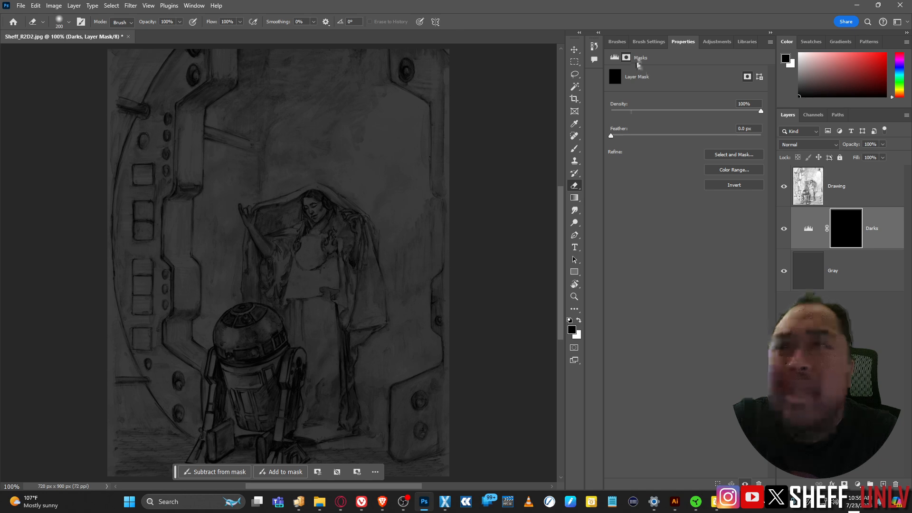
click(649, 42)
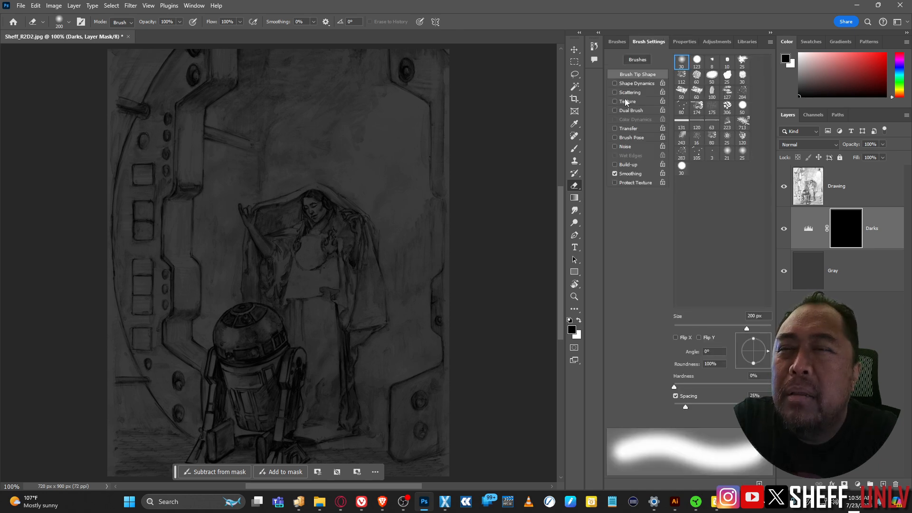
Step: Paint the Darks mask with a small Soft Round brush to darken the wall beside the woman
click(614, 40)
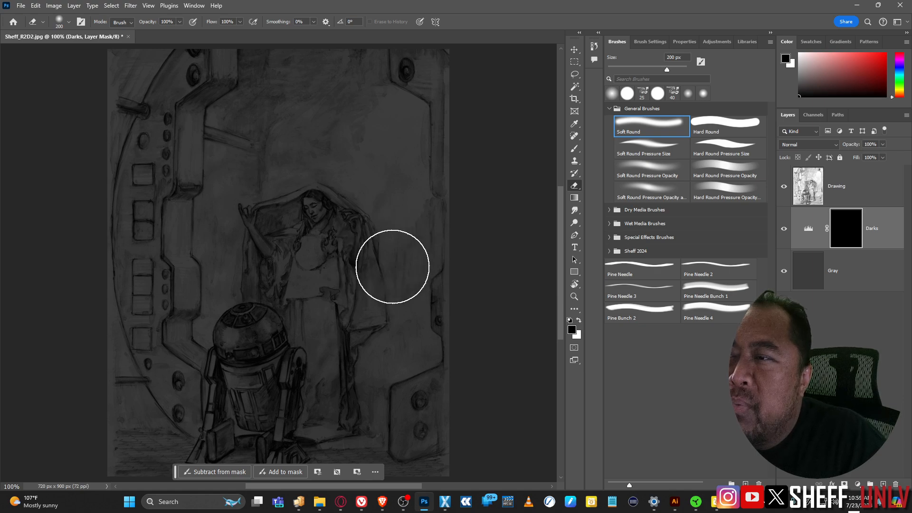
key(bracketleft)
key(bracketleft)
key(bracketleft)
key(bracketleft)
key(bracketleft)
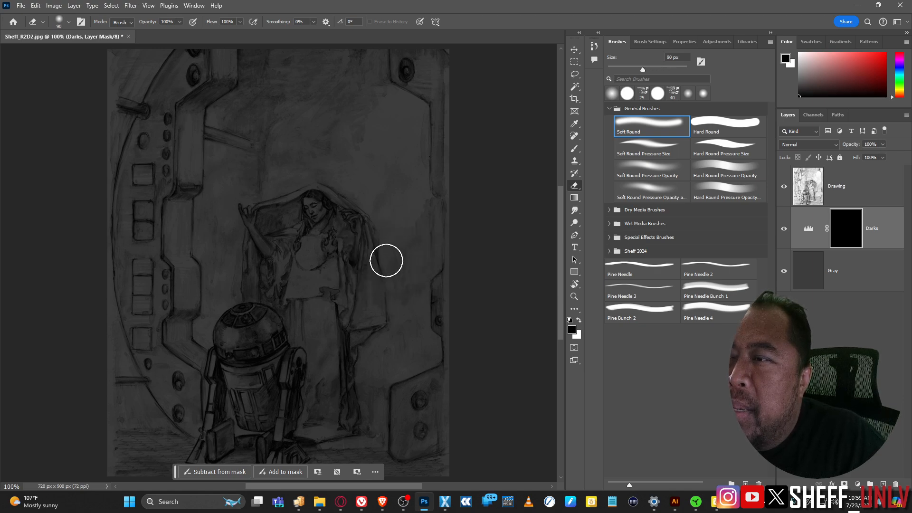
drag(402, 291, 409, 311)
mouse_move(392, 272)
mouse_down()
mouse_move(400, 333)
mouse_move(397, 320)
mouse_move(372, 390)
mouse_move(373, 365)
mouse_move(374, 390)
mouse_up()
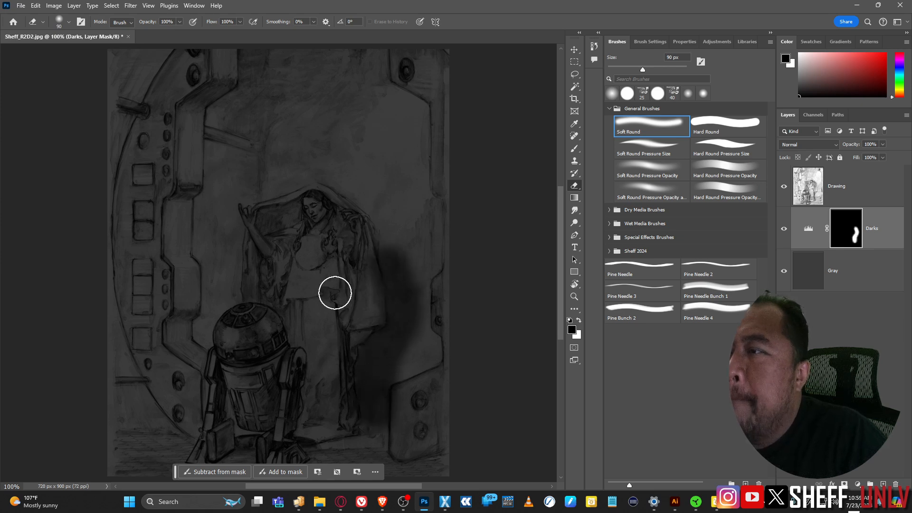
mouse_move(206, 143)
mouse_down()
mouse_move(225, 168)
mouse_move(221, 141)
mouse_move(222, 201)
mouse_move(211, 221)
mouse_move(211, 211)
mouse_move(229, 234)
mouse_move(219, 271)
mouse_move(207, 218)
mouse_move(226, 299)
mouse_move(218, 296)
mouse_move(205, 339)
mouse_move(208, 268)
mouse_up()
Step: Darken the top of the doorway and the floor around R2-D2's feet on the Darks mask
key(bracketleft)
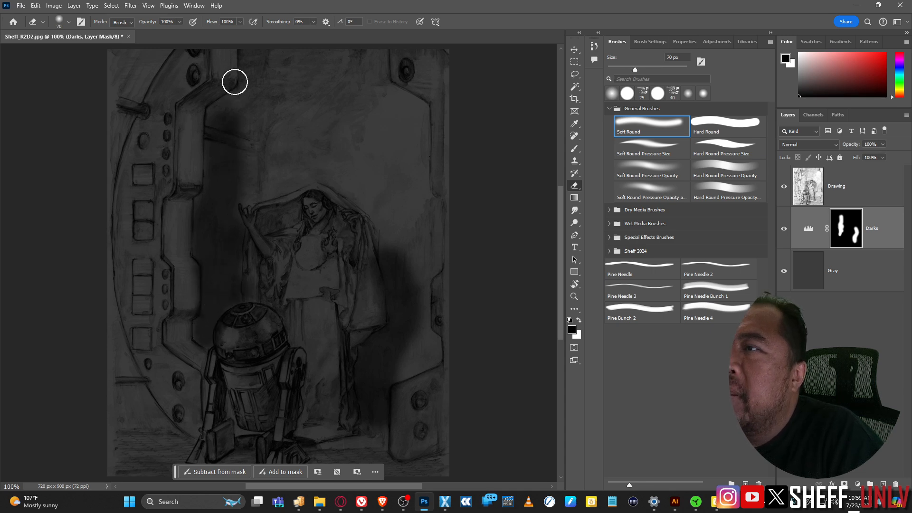
mouse_move(251, 61)
mouse_down()
mouse_move(253, 90)
mouse_move(239, 112)
mouse_up()
key(bracketright)
key(bracketright)
key(bracketright)
key(bracketright)
key(bracketright)
key(bracketright)
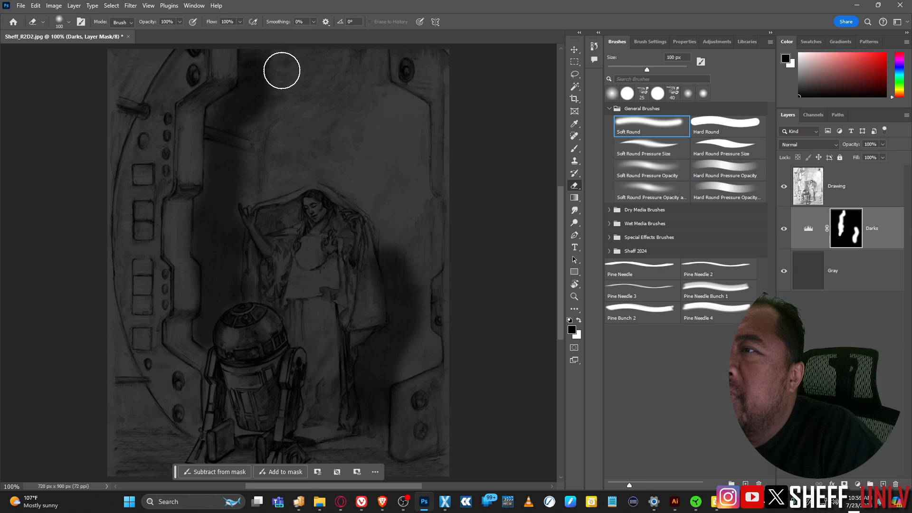
mouse_move(287, 90)
mouse_down()
mouse_move(280, 128)
mouse_move(254, 164)
mouse_move(296, 145)
mouse_move(301, 75)
mouse_move(314, 138)
mouse_move(316, 65)
mouse_move(323, 136)
mouse_move(364, 198)
mouse_up()
key(bracketleft)
key(bracketleft)
key(bracketleft)
key(bracketleft)
key(bracketleft)
key(bracketleft)
key(bracketleft)
key(bracketleft)
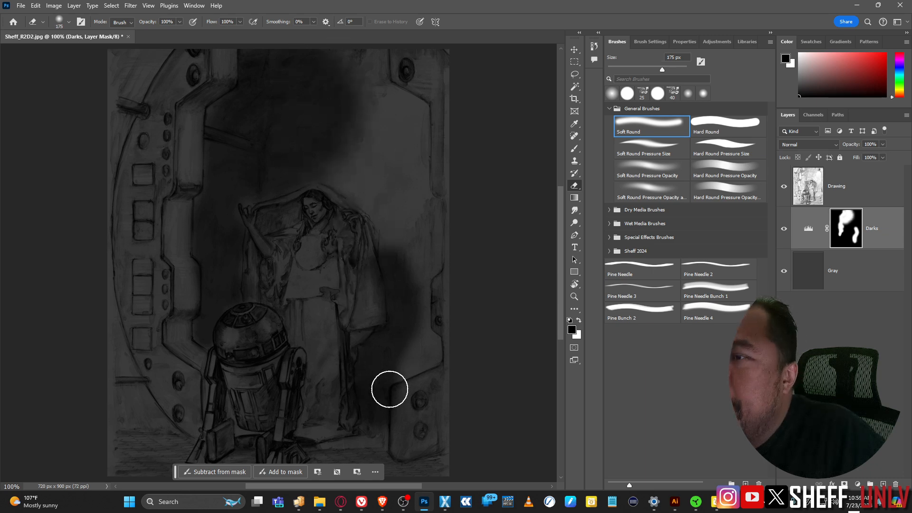
drag(396, 369, 418, 288)
key(bracketright)
mouse_move(259, 393)
mouse_down()
mouse_move(218, 396)
mouse_move(294, 394)
mouse_move(345, 378)
mouse_move(339, 386)
mouse_move(359, 394)
mouse_move(404, 374)
mouse_move(389, 346)
mouse_move(419, 392)
mouse_move(452, 392)
mouse_move(420, 389)
mouse_move(419, 310)
mouse_move(406, 278)
mouse_move(430, 279)
mouse_up()
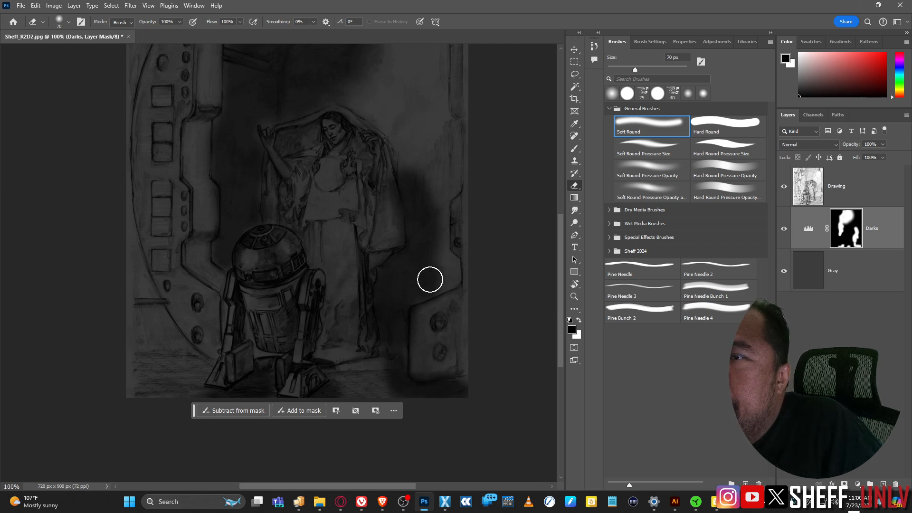
Step: Add a Curves layer named Lights with its black input dragged to 72
click(857, 484)
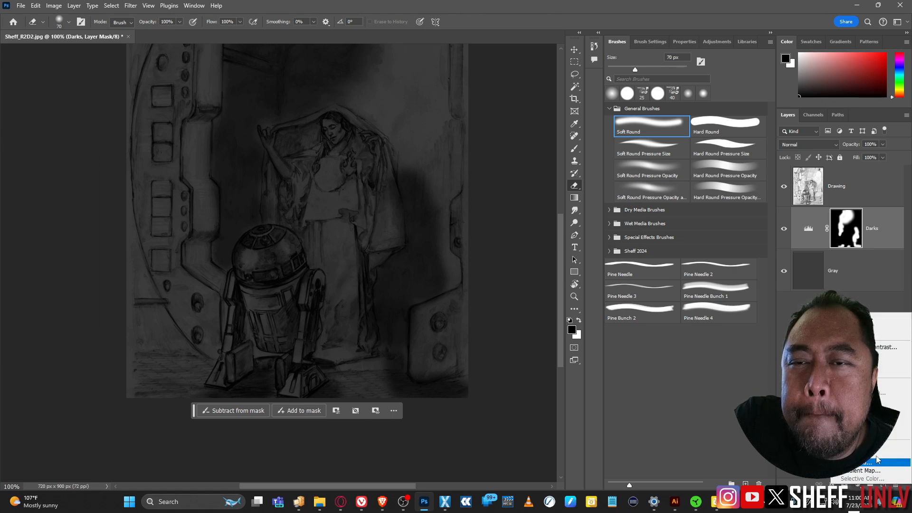
click(879, 365)
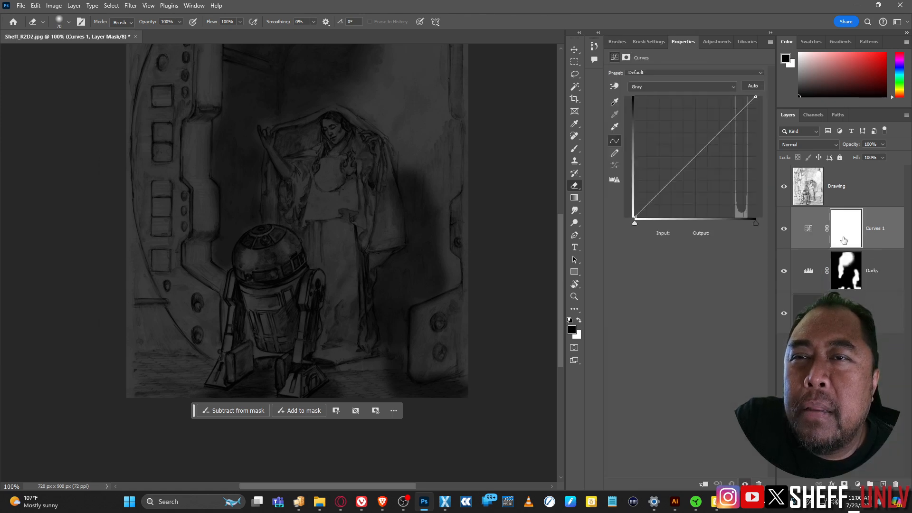
click(879, 231)
double_click(879, 230)
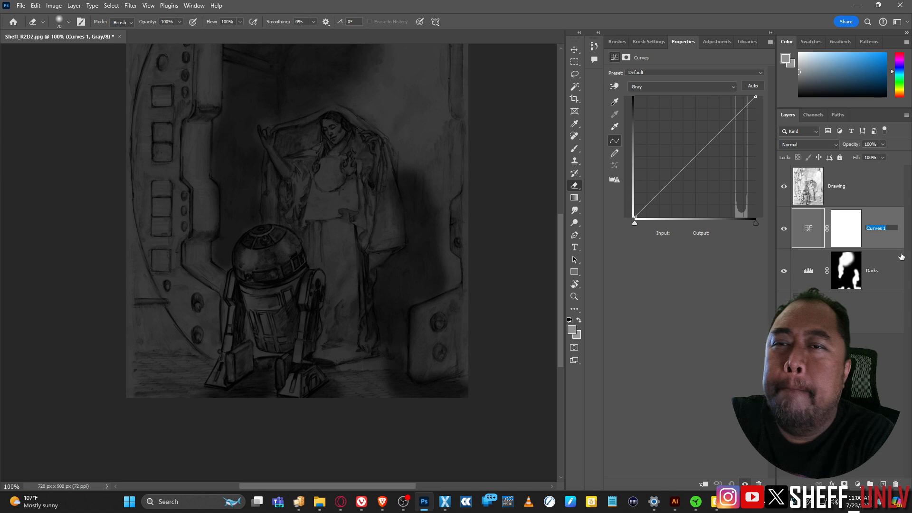
text(Ligh)
key(BackSpace)
key(BackSpace)
key(BackSpace)
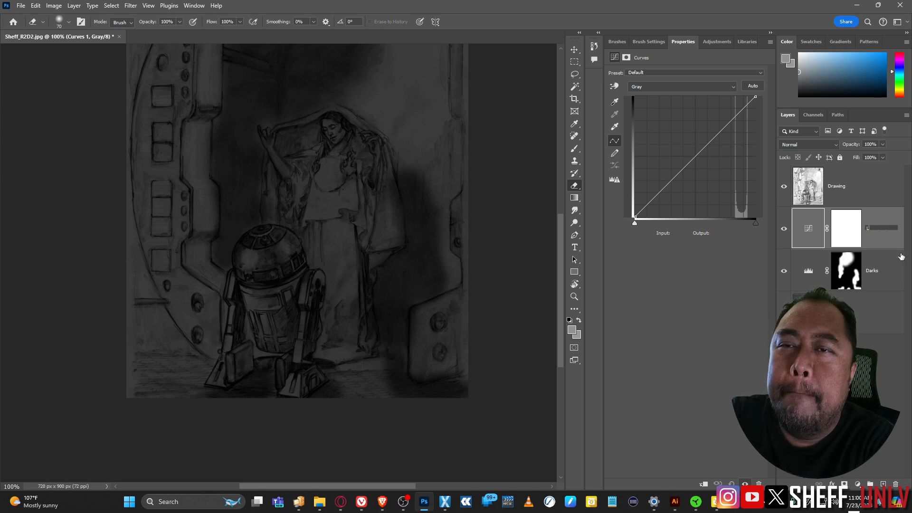
key(BackSpace)
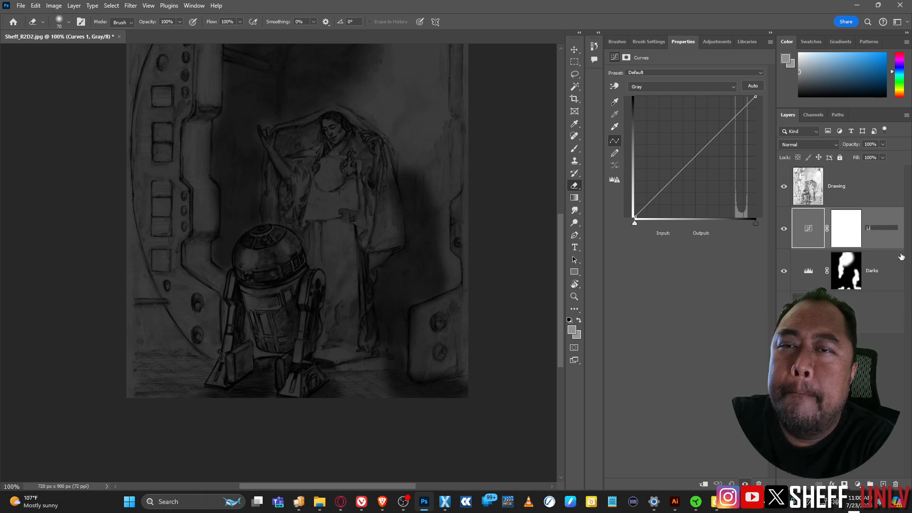
key(BackSpace)
key(BackSpace)
key(BackSpace)
key(BackSpace)
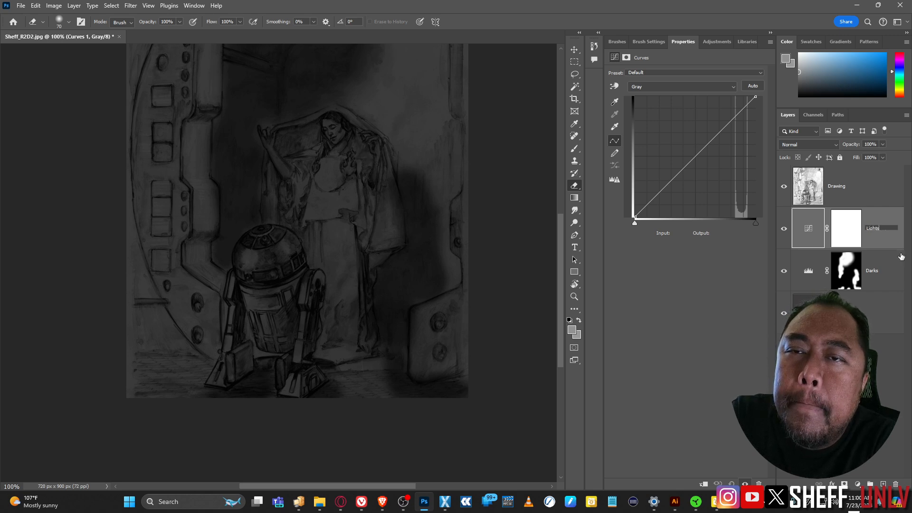
text(ights)
key(Return)
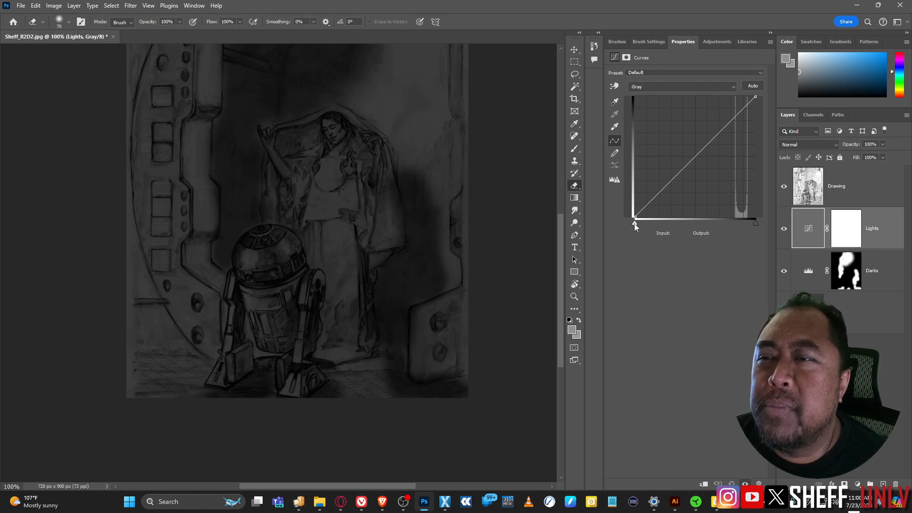
drag(634, 223, 722, 225)
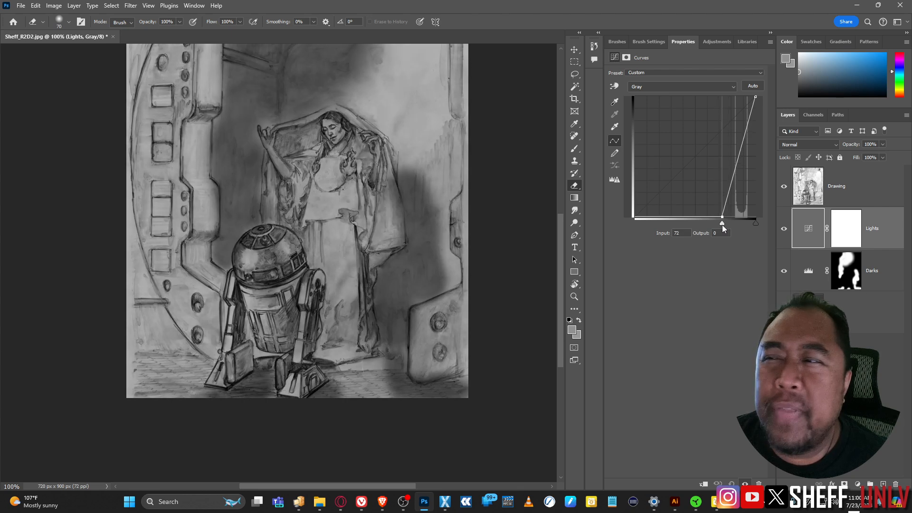
click(841, 231)
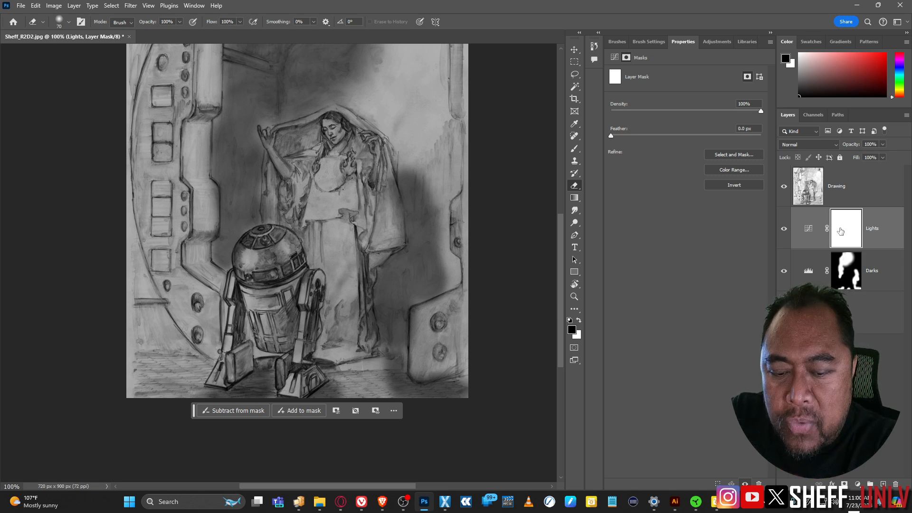
Step: Invert the Lights mask to black and zoom in to frame the woman's head and veil
key(ctrl+i)
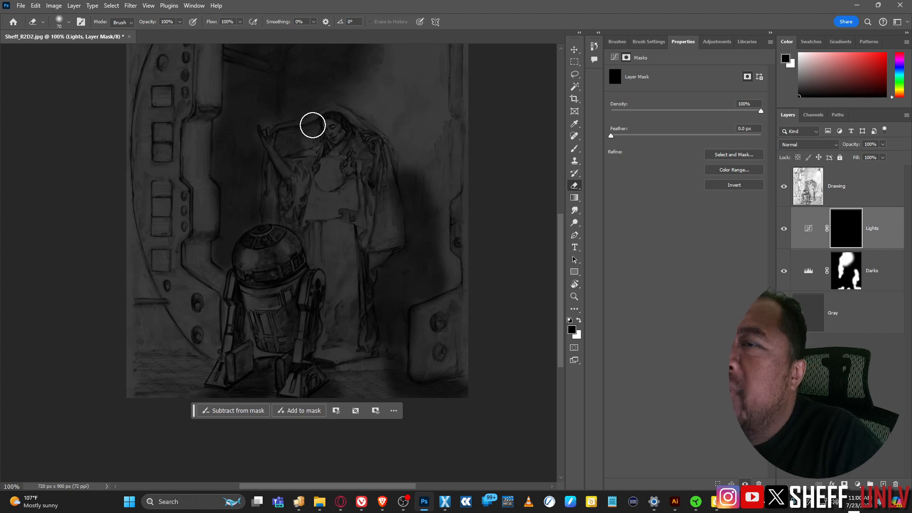
drag(289, 128, 287, 127)
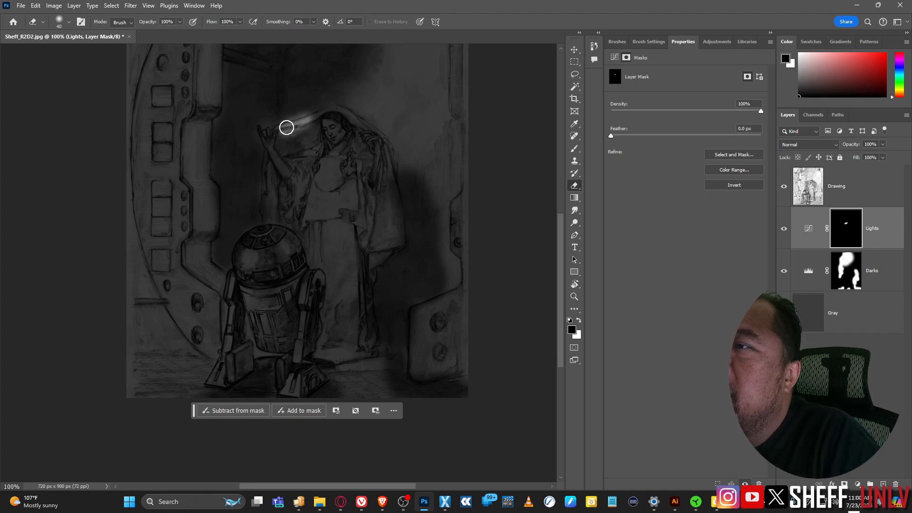
key(ctrl+z)
key(ctrl+plus)
key(ctrl+plus)
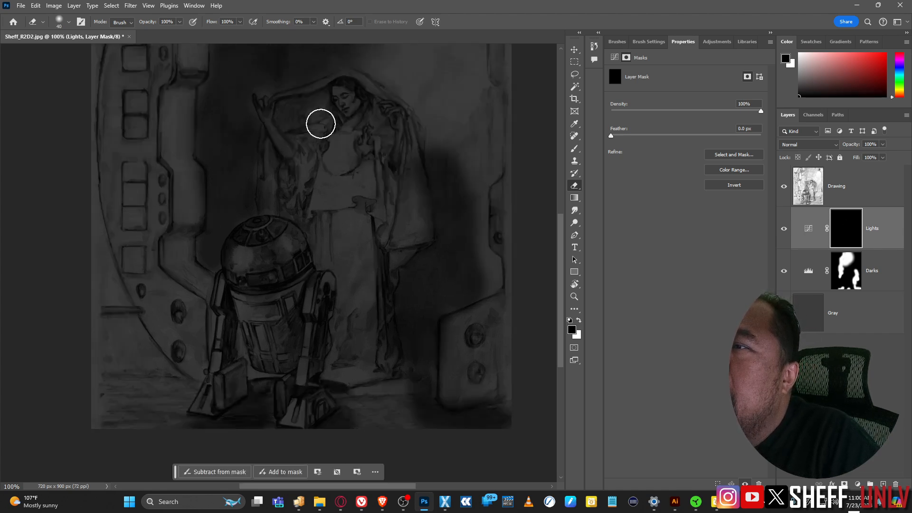
drag(357, 97, 327, 308)
drag(356, 207, 347, 259)
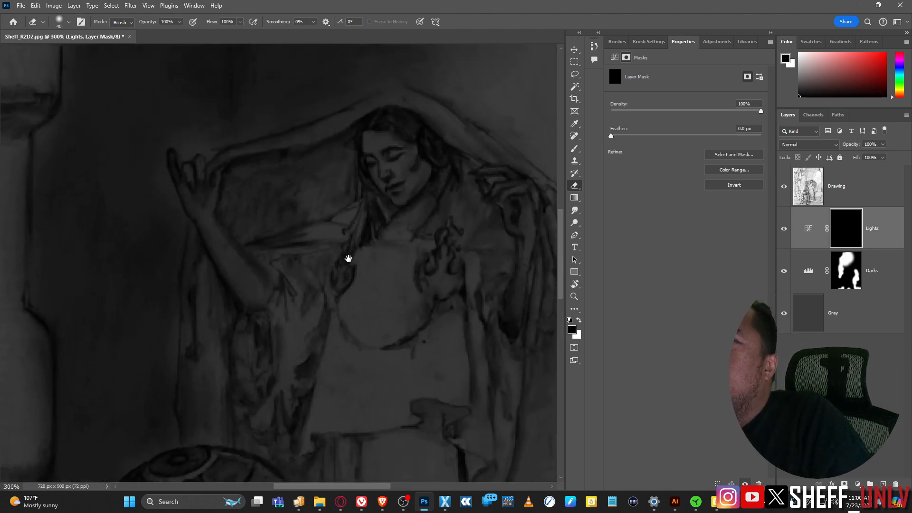
key(bracketleft)
key(bracketleft)
key(bracketleft)
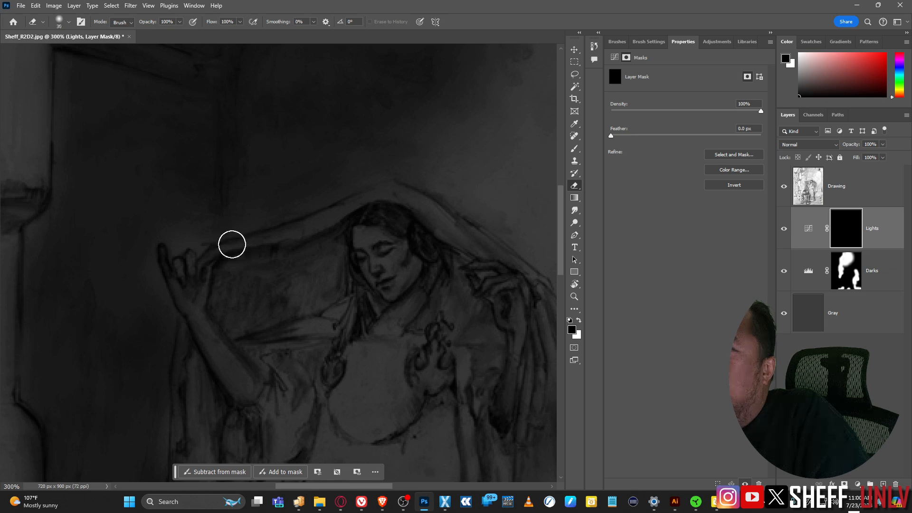
mouse_move(230, 244)
mouse_down()
mouse_move(297, 225)
mouse_move(259, 241)
mouse_up()
key(ctrl+z)
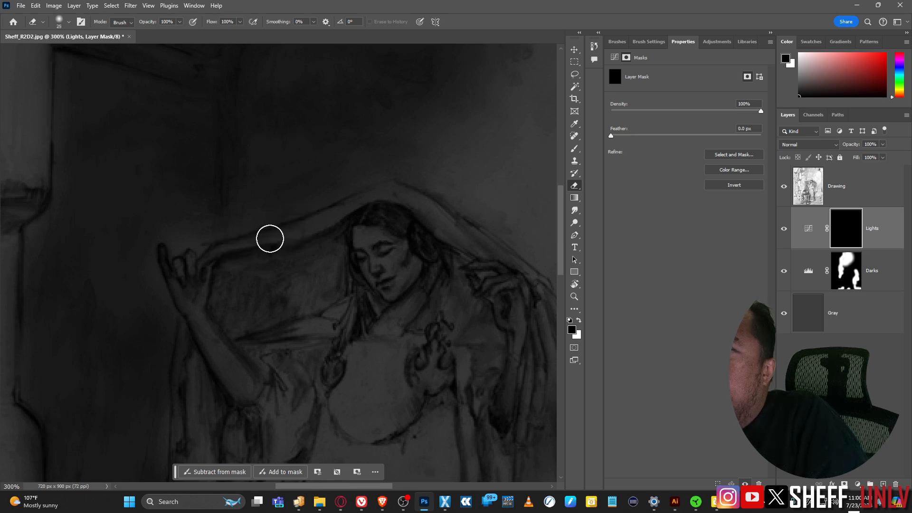
Step: Paint light along the veil's top edge and raised forearm, then fine-tune the mask density
key(a)
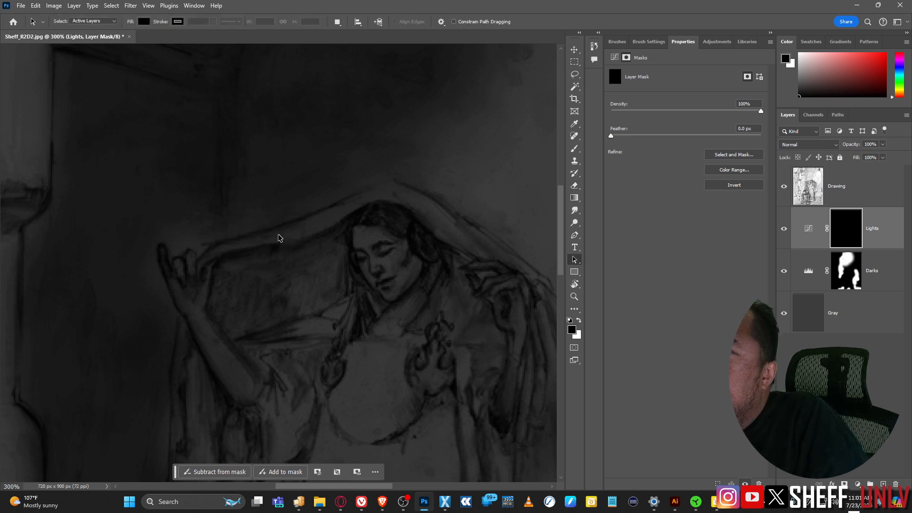
key(b)
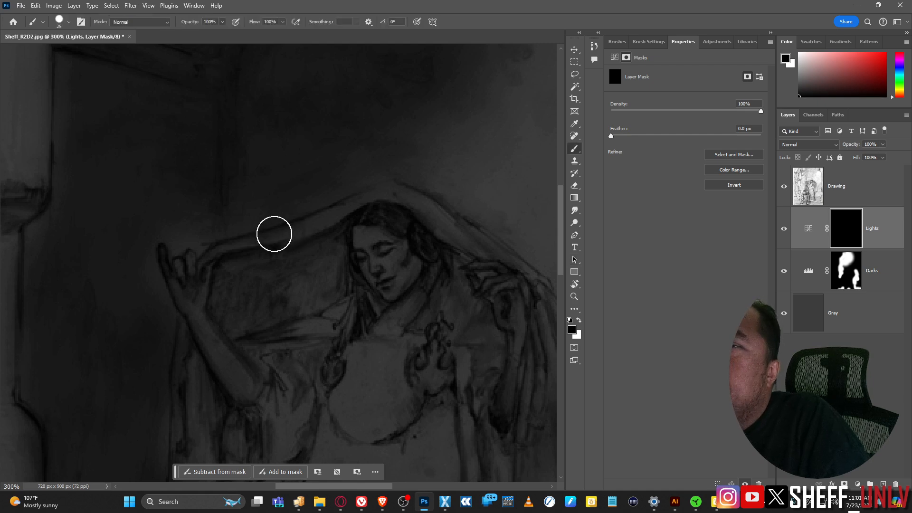
key(e)
mouse_move(238, 242)
mouse_down()
mouse_move(276, 240)
mouse_move(248, 238)
mouse_move(326, 214)
mouse_move(277, 237)
mouse_move(290, 233)
mouse_move(339, 210)
mouse_move(296, 233)
mouse_move(382, 197)
mouse_move(406, 199)
mouse_move(450, 232)
mouse_move(421, 200)
mouse_move(492, 255)
mouse_move(414, 197)
mouse_move(490, 250)
mouse_up()
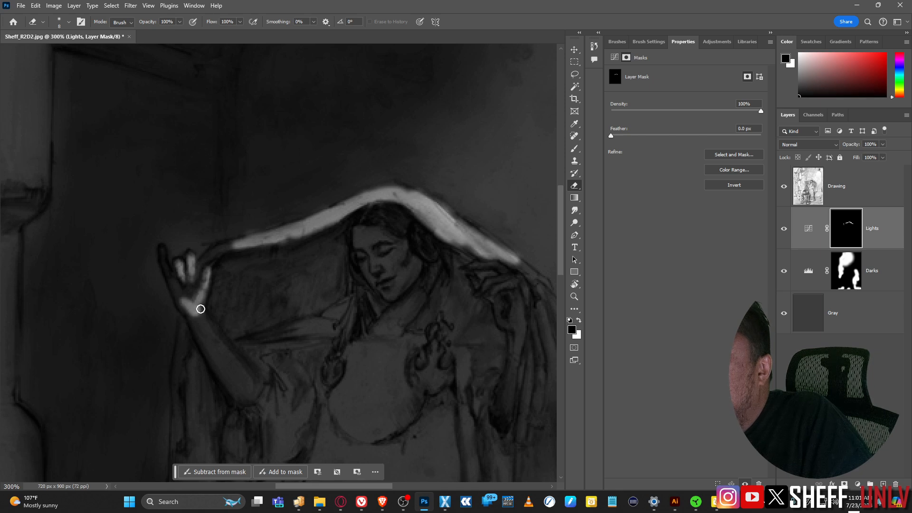
drag(209, 326, 249, 381)
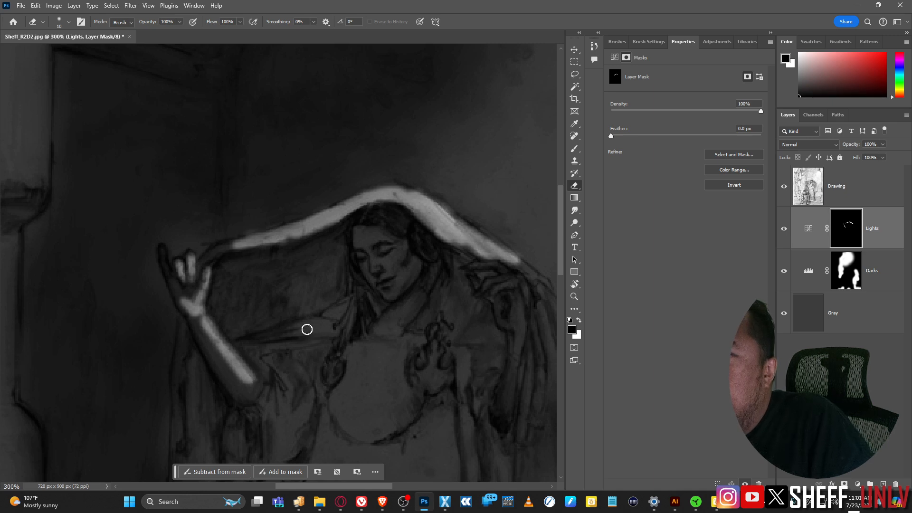
key(bracketright)
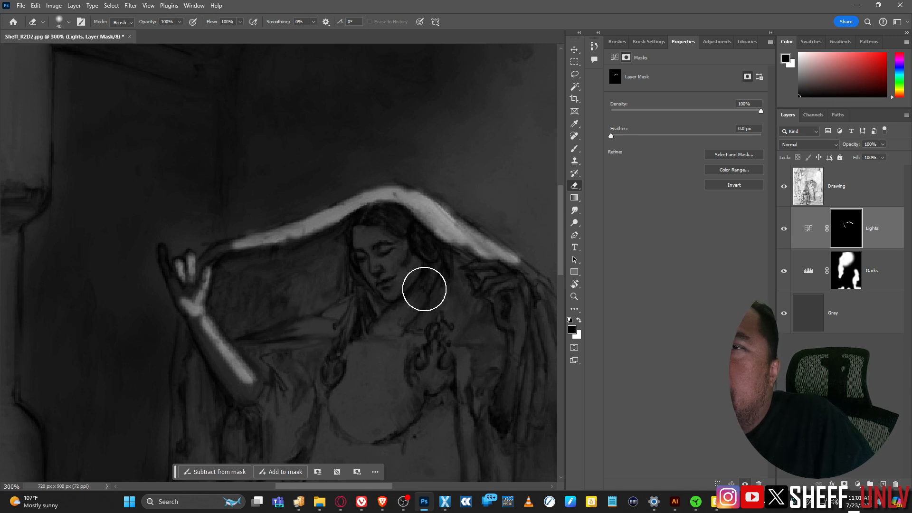
click(695, 111)
key(ctrl+z)
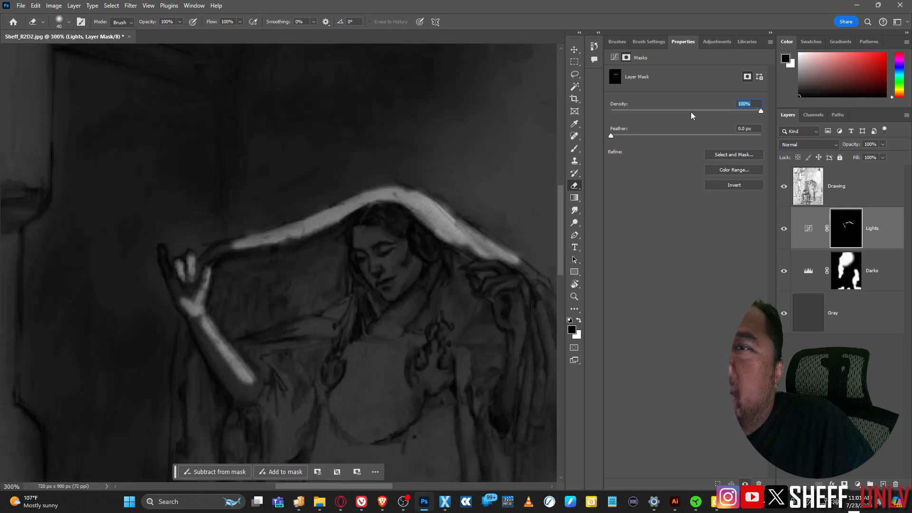
drag(761, 112, 753, 115)
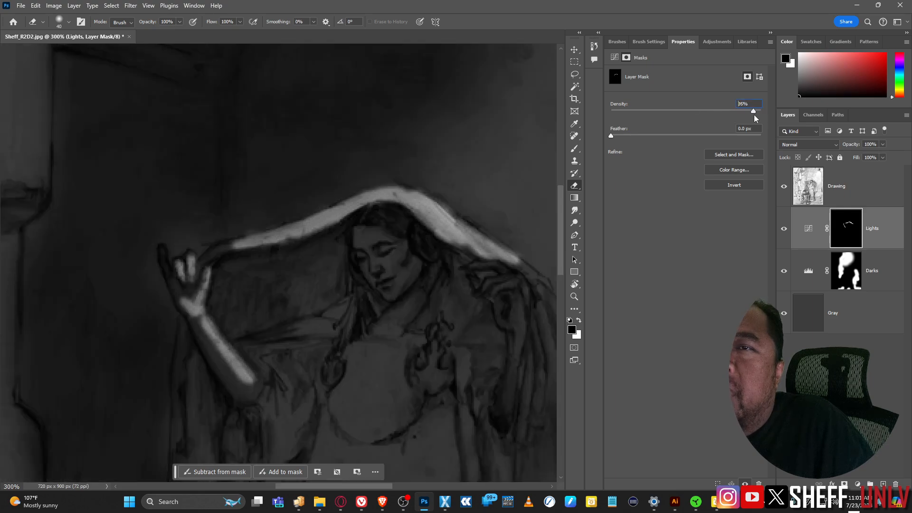
Step: Set the brush Transfer opacity control to Pen Pressure, test a stroke on the mask, and undo it
click(618, 42)
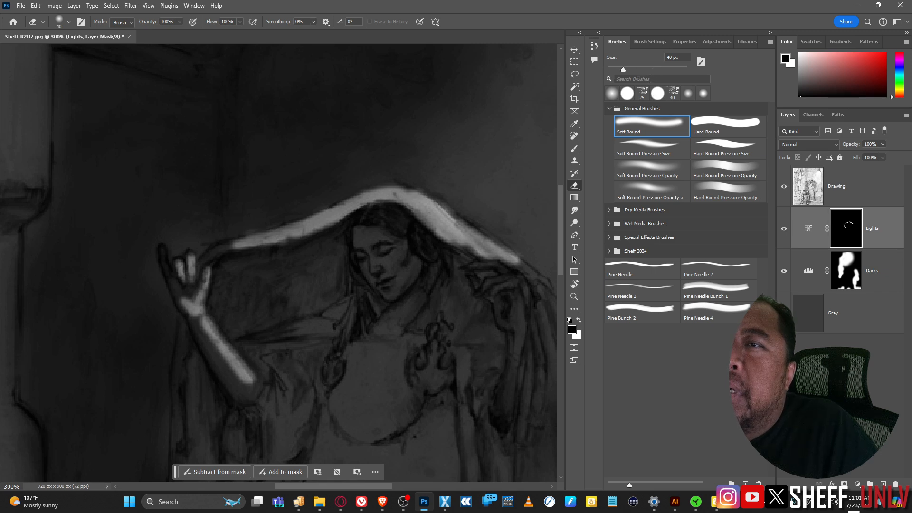
click(651, 43)
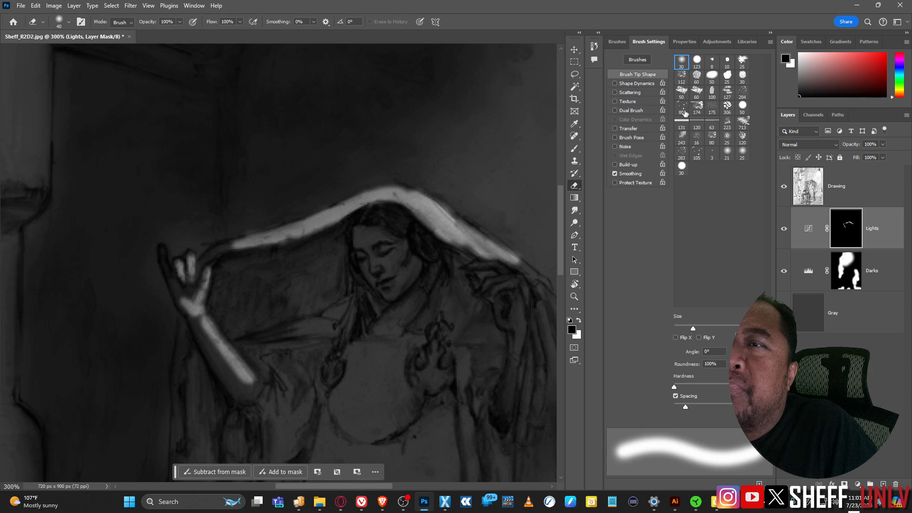
click(632, 130)
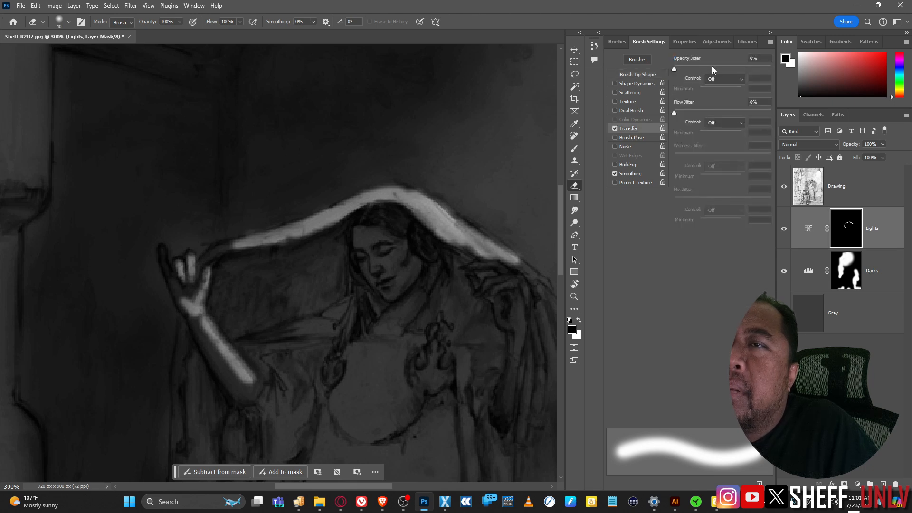
click(743, 80)
click(719, 106)
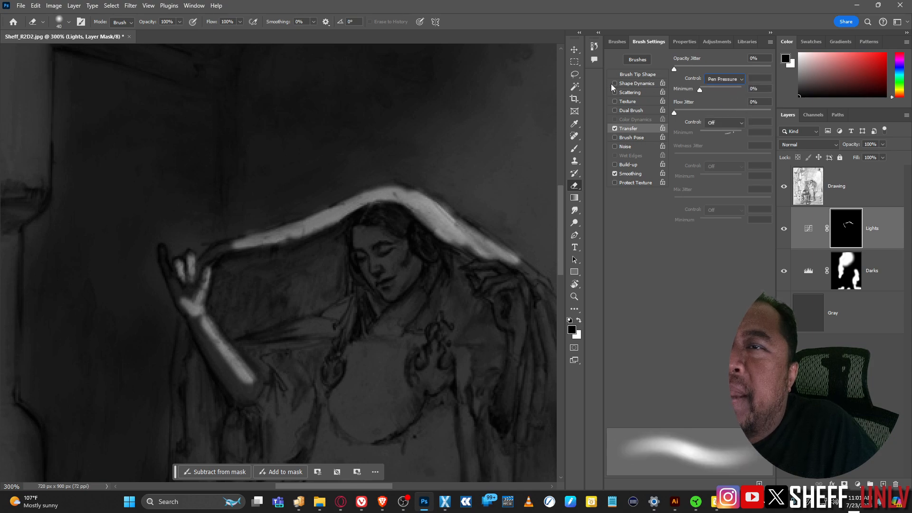
mouse_move(351, 319)
mouse_down()
mouse_move(326, 331)
mouse_move(338, 329)
mouse_up()
key(ctrl+z)
key(ctrl+z)
key(ctrl+z)
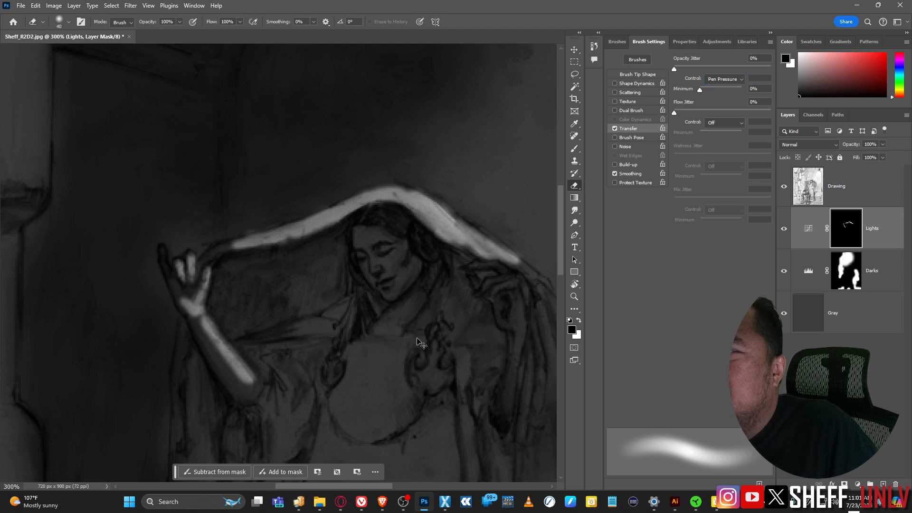
Step: Undo the old strokes, turn the Lights mask solid black, and repaint the veil edge and face
key(ctrl+z)
key(ctrl+z)
key(ctrl+z)
key(ctrl+z)
key(ctrl+z)
key(ctrl+z)
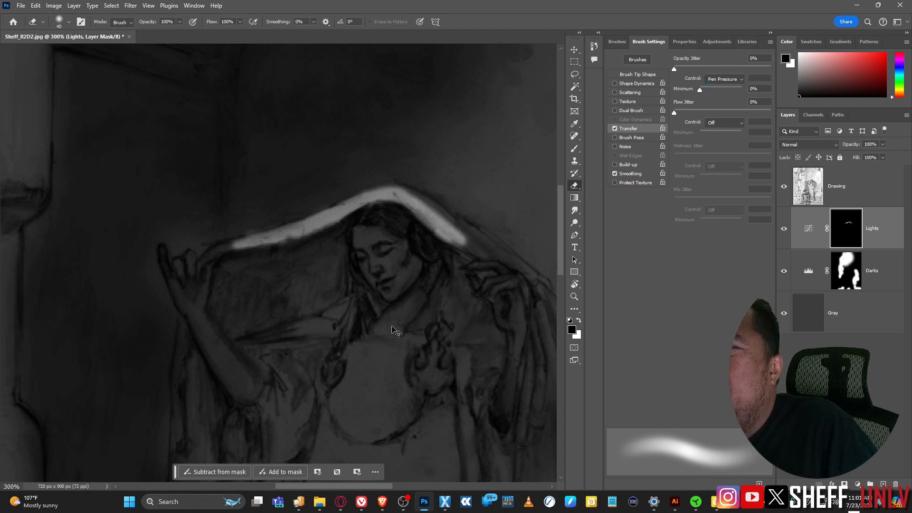
key(ctrl+z)
key(ctrl+z)
key(ctrl+z)
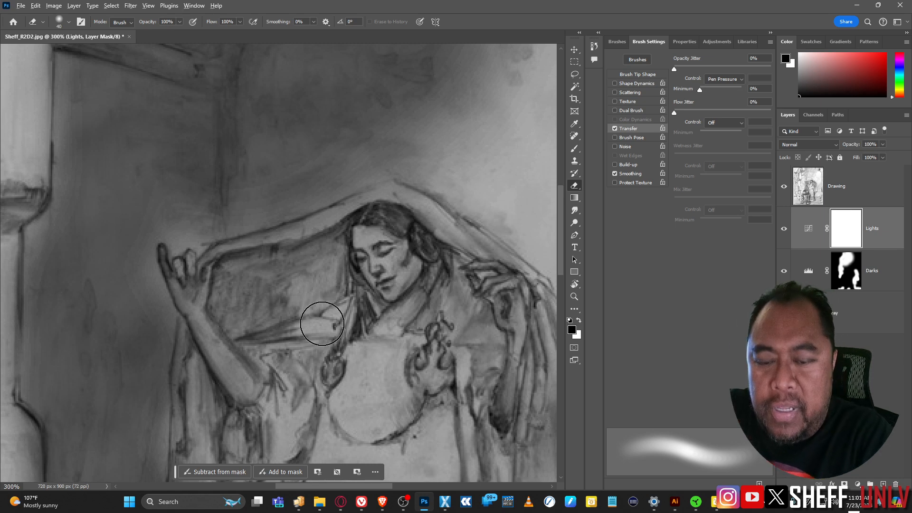
key(ctrl+i)
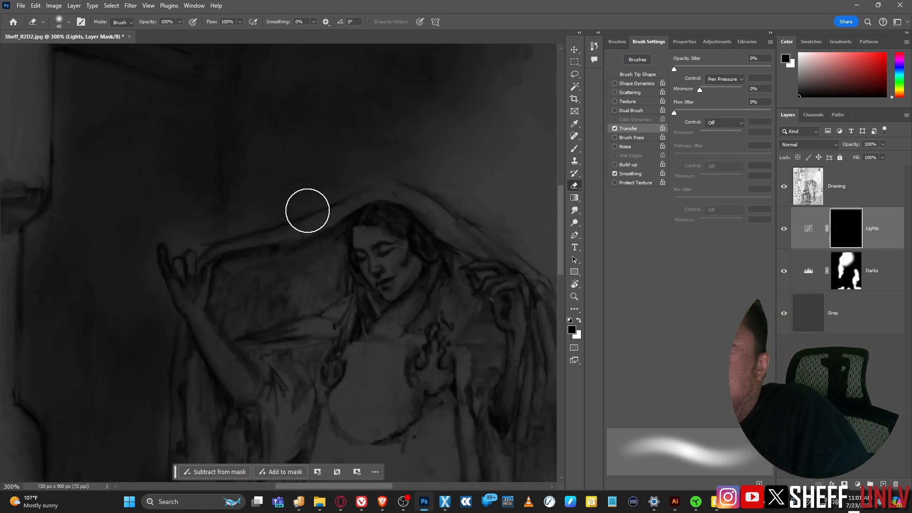
mouse_move(238, 246)
mouse_down()
mouse_move(371, 201)
mouse_move(402, 202)
mouse_move(416, 224)
mouse_move(395, 203)
mouse_move(443, 241)
mouse_move(429, 229)
mouse_move(459, 248)
mouse_move(439, 233)
mouse_move(470, 238)
mouse_up()
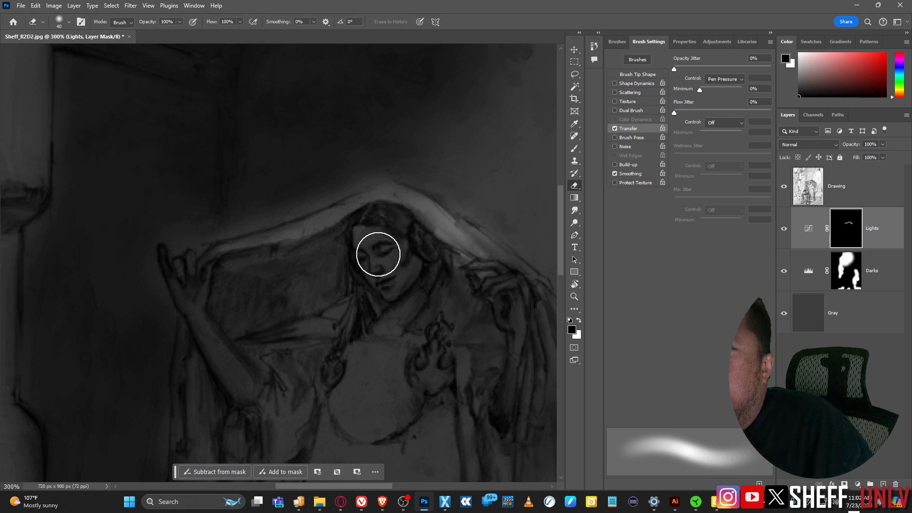
drag(367, 238, 388, 289)
Step: Lighten the raised forearm, nearby fabric and neck, resizing the brush between 10 and 30
key(bracketleft)
key(bracketleft)
key(bracketleft)
key(bracketleft)
key(bracketleft)
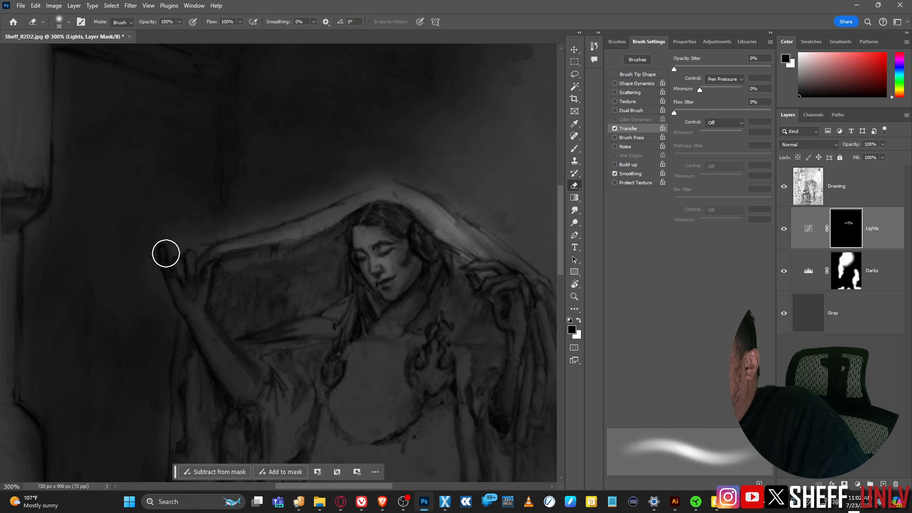
key(bracketleft)
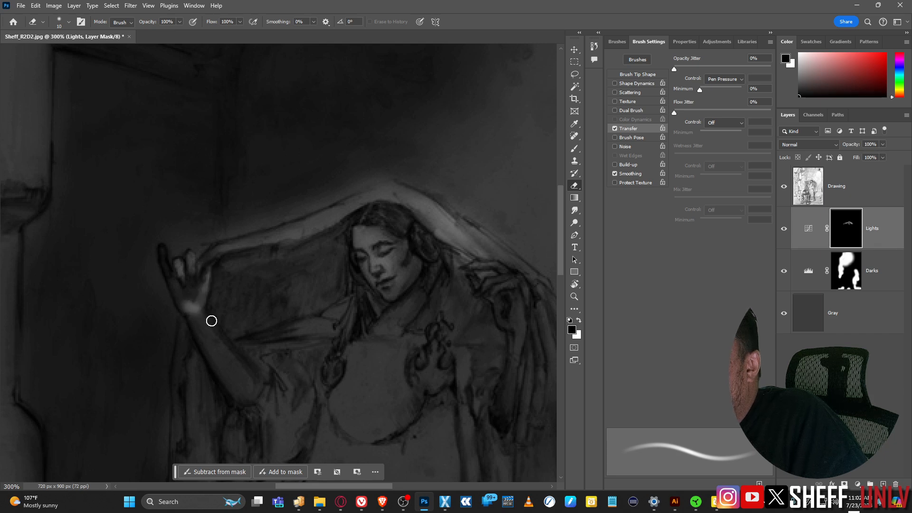
key(bracketright)
key(bracketright)
mouse_move(205, 317)
mouse_down()
mouse_move(236, 367)
mouse_move(221, 345)
mouse_move(277, 368)
mouse_up()
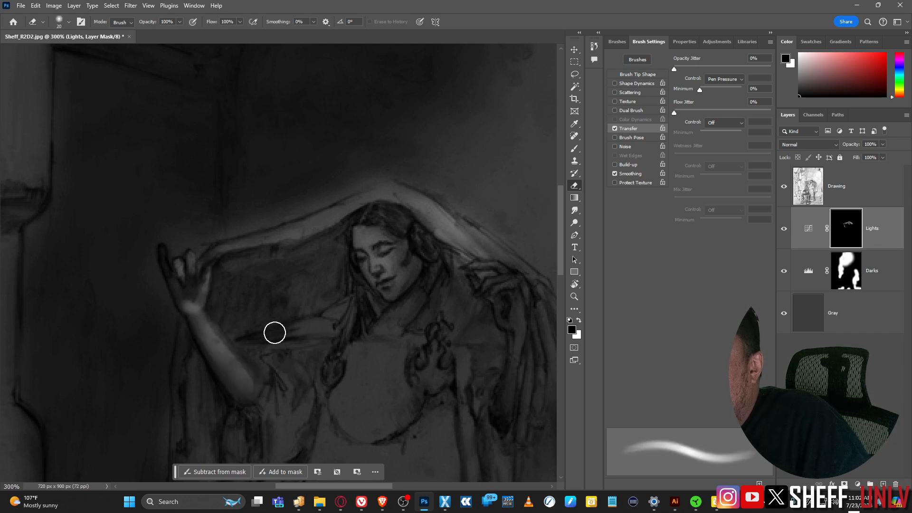
drag(275, 333, 309, 326)
key(bracketleft)
key(bracketleft)
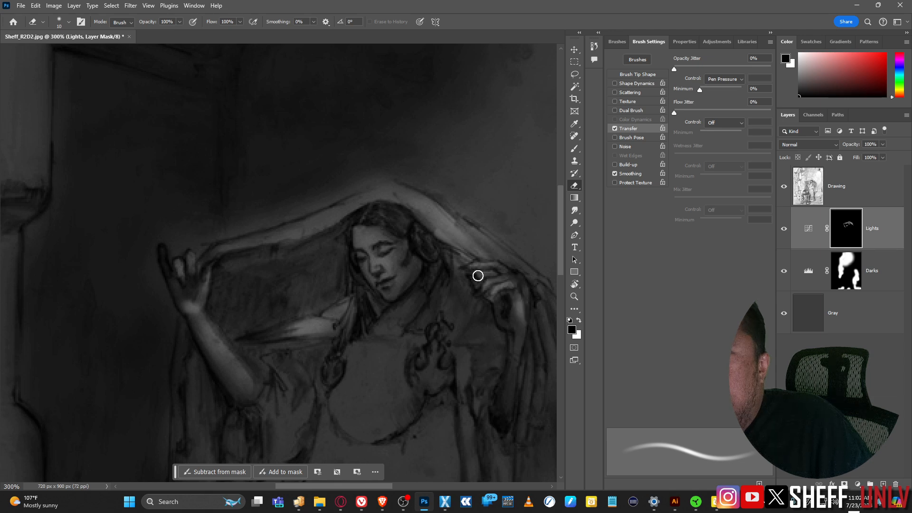
key(bracketright)
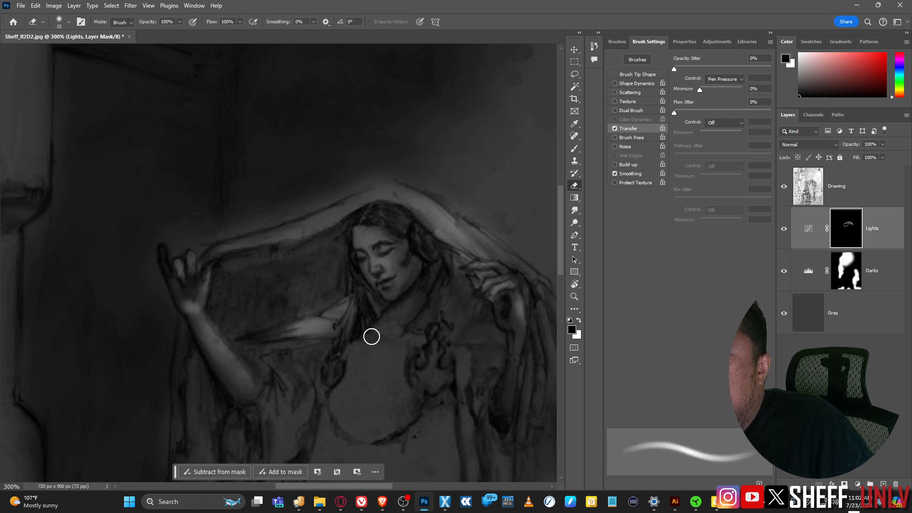
key(bracketright)
key(bracketright)
key(bracketright)
drag(374, 333, 403, 328)
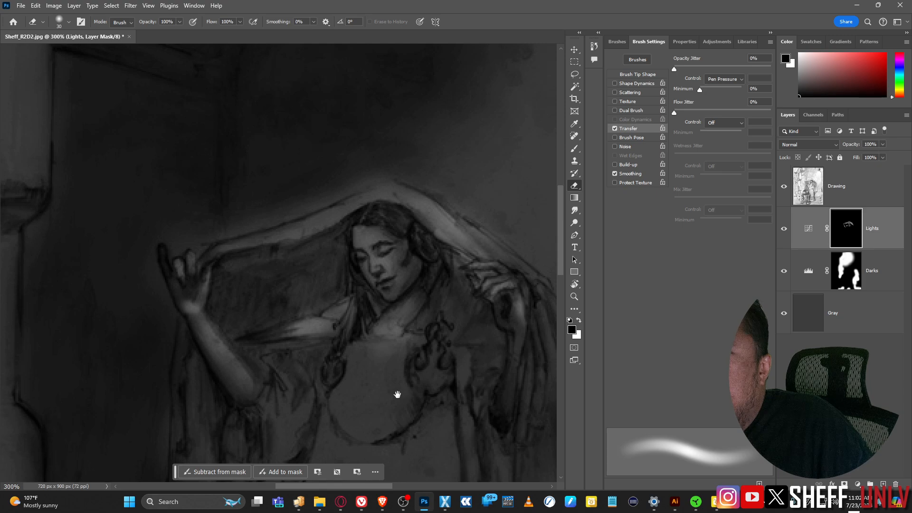
Step: At 200% with a soft 50 brush, lighten the chest, skirt, belly and left torso
key(ctrl+minus)
key(bracketright)
key(bracketright)
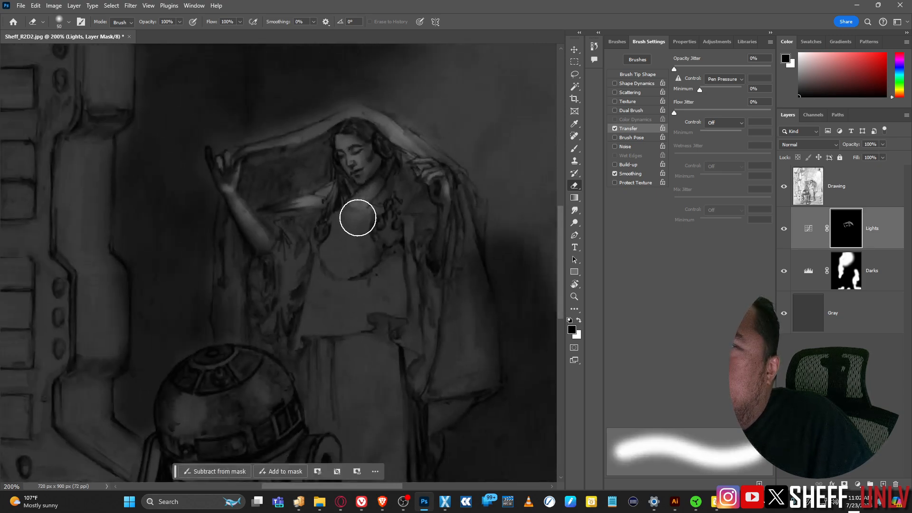
key(shift+bracketleft)
key(shift+bracketleft)
mouse_move(363, 215)
mouse_down()
mouse_move(336, 231)
mouse_move(359, 221)
mouse_up()
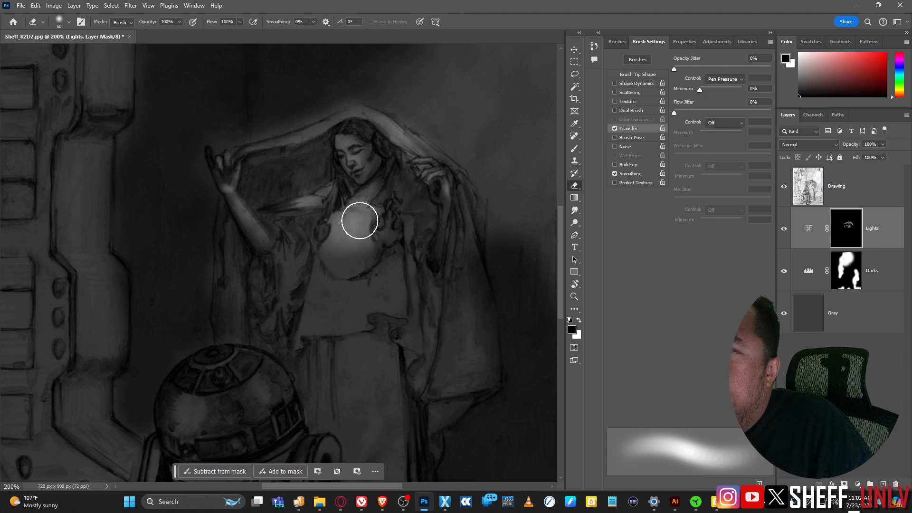
mouse_move(352, 381)
mouse_down()
mouse_move(353, 359)
mouse_move(359, 437)
mouse_up()
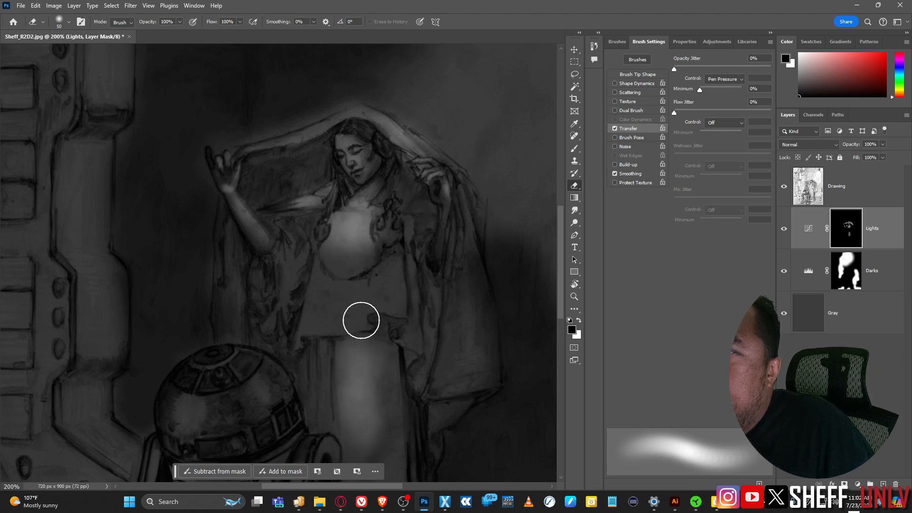
key(bracketleft)
key(bracketleft)
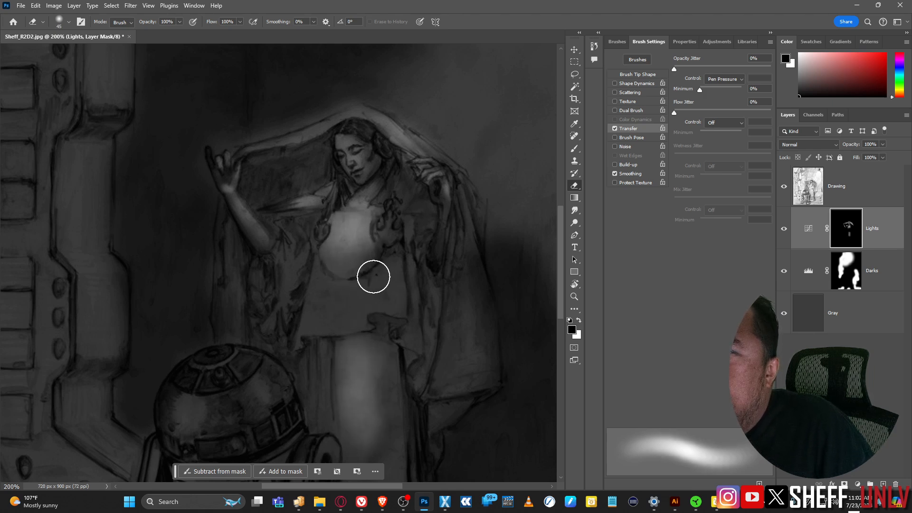
drag(372, 273, 369, 307)
key(bracketleft)
key(bracketleft)
drag(328, 273, 308, 332)
Step: Lighten the left chest, shoulder, right torso and right sleeve with a 25–35 brush
key(bracketright)
mouse_move(299, 255)
mouse_down()
mouse_move(293, 266)
mouse_move(305, 241)
mouse_up()
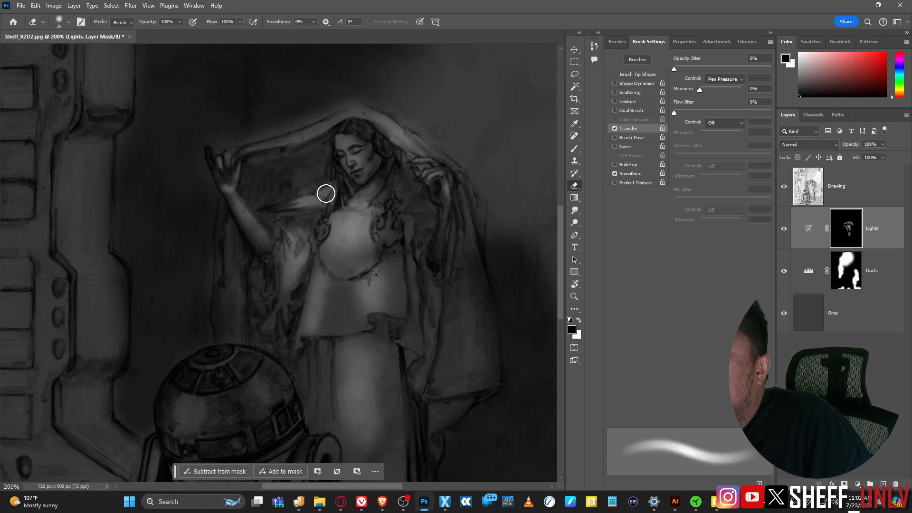
key(bracketright)
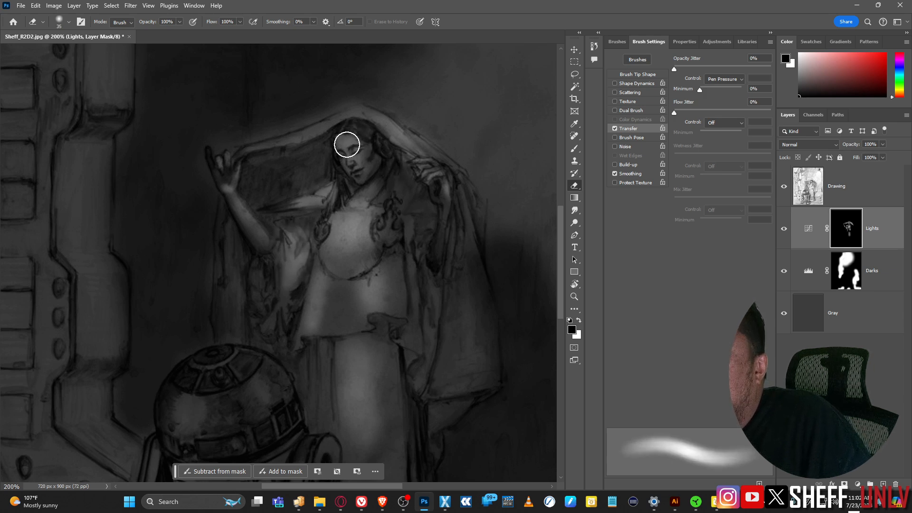
drag(411, 192, 422, 326)
drag(425, 265, 434, 284)
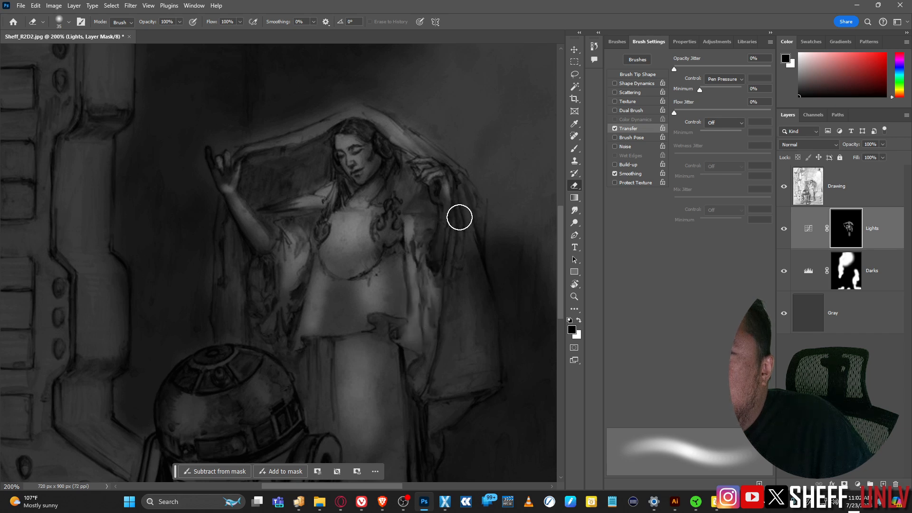
drag(459, 217, 466, 260)
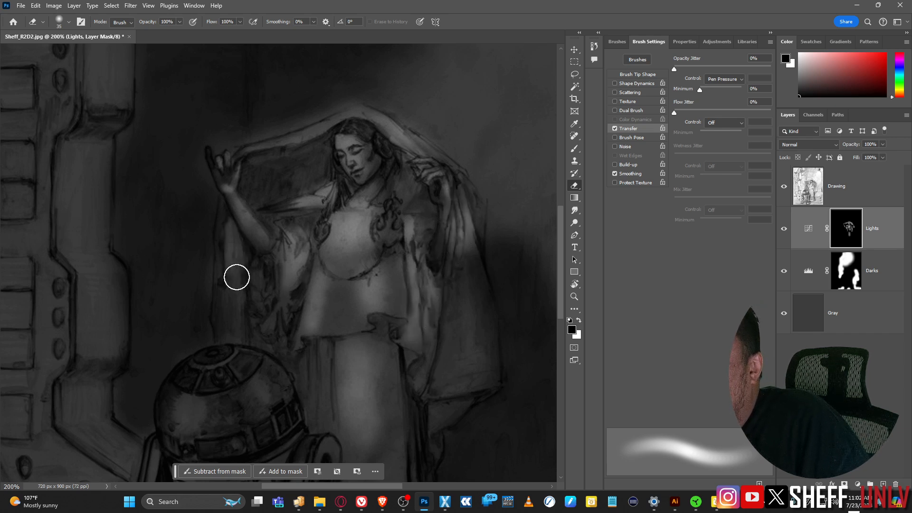
drag(372, 331, 425, 237)
Step: With a 40 px brush, paint white highlights on R2-D2's dome, struts and feet
key(])
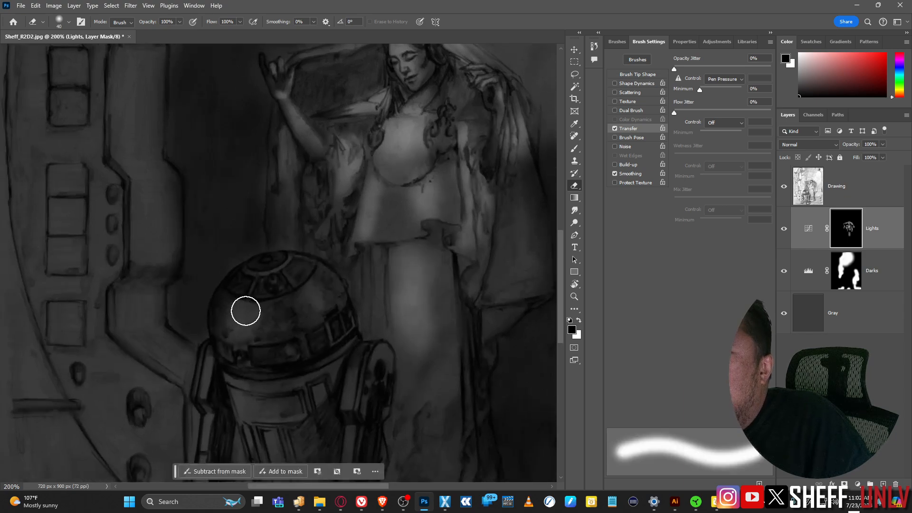
drag(245, 311, 244, 328)
mouse_move(302, 320)
mouse_down()
mouse_move(322, 301)
mouse_move(255, 278)
mouse_move(287, 262)
mouse_move(271, 270)
mouse_move(285, 299)
mouse_move(261, 303)
mouse_move(276, 309)
mouse_move(273, 372)
mouse_up()
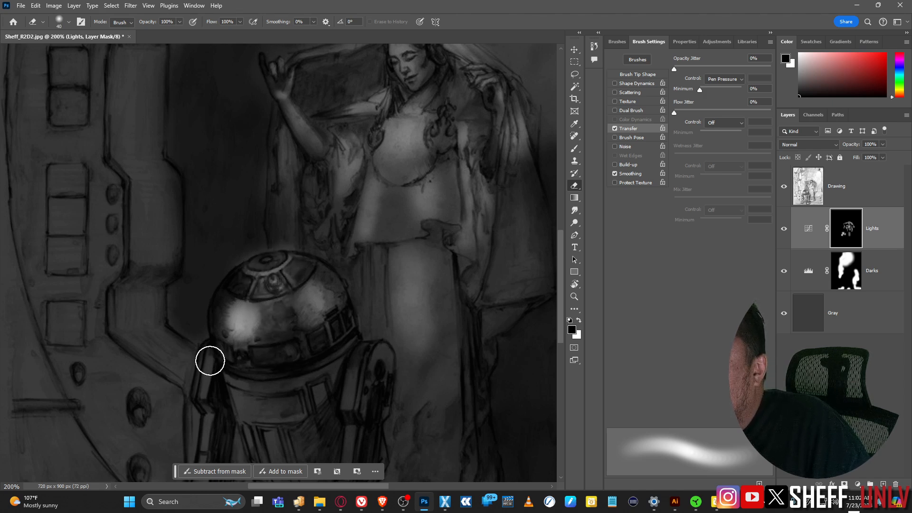
drag(210, 360, 209, 378)
drag(285, 383, 291, 266)
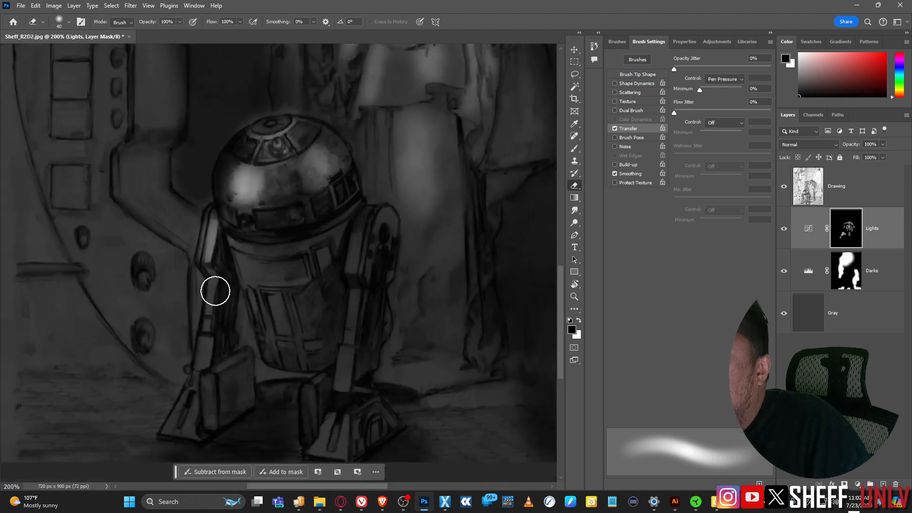
mouse_move(215, 290)
mouse_down()
mouse_move(192, 399)
mouse_move(200, 432)
mouse_up()
mouse_move(363, 256)
mouse_down()
mouse_move(376, 210)
mouse_move(358, 261)
mouse_move(360, 244)
mouse_move(332, 441)
mouse_up()
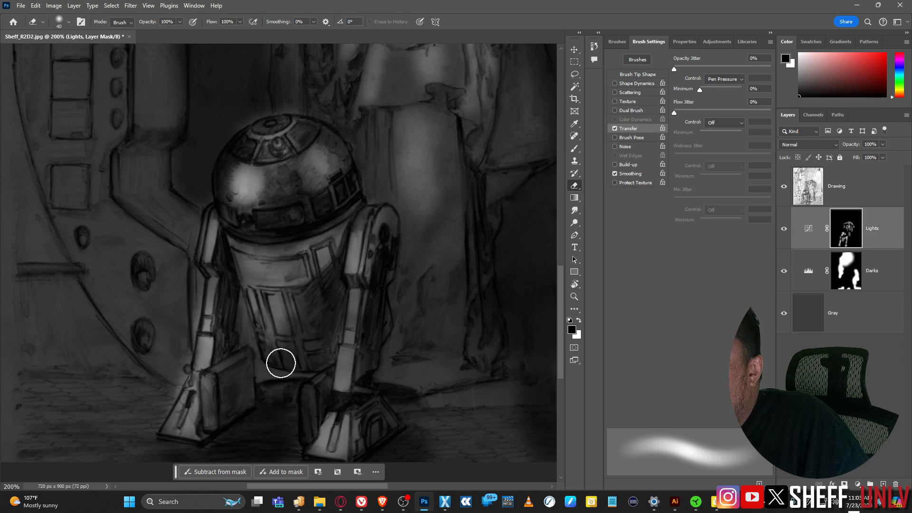
Step: At 100% zoom, brighten the left door panel edges and lower-right corner, enlarging the brush to 80
key(ctrl+minus)
key(ctrl+minus)
key(ctrl+minus)
key(ctrl+plus)
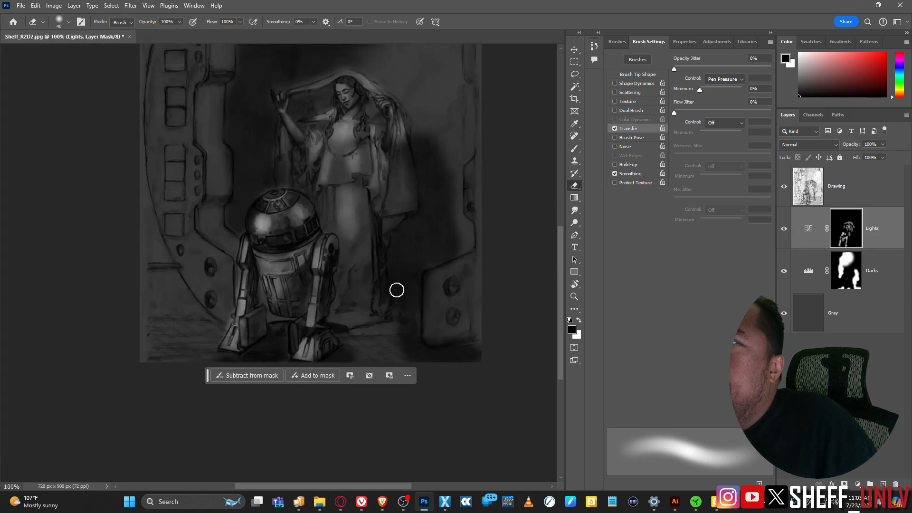
mouse_move(188, 73)
mouse_down()
mouse_move(187, 177)
mouse_move(186, 102)
mouse_move(185, 168)
mouse_move(185, 139)
mouse_move(200, 178)
mouse_up()
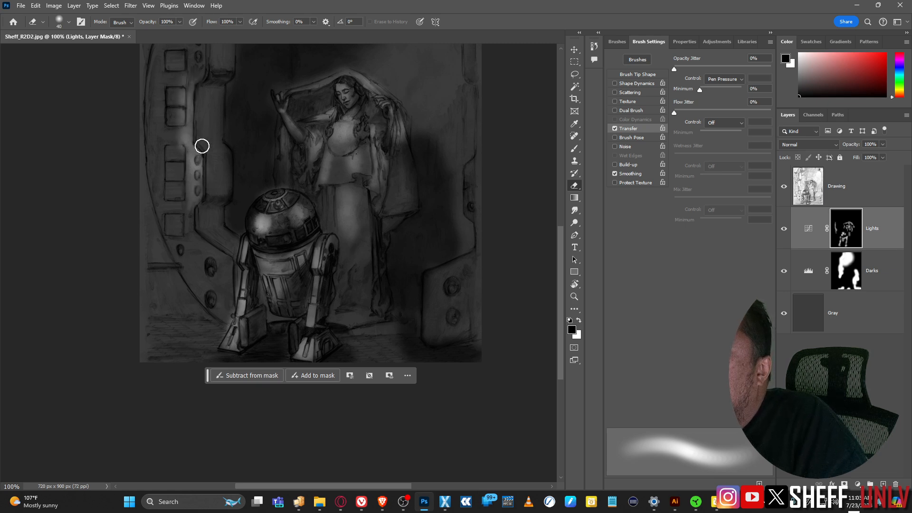
drag(202, 146, 210, 146)
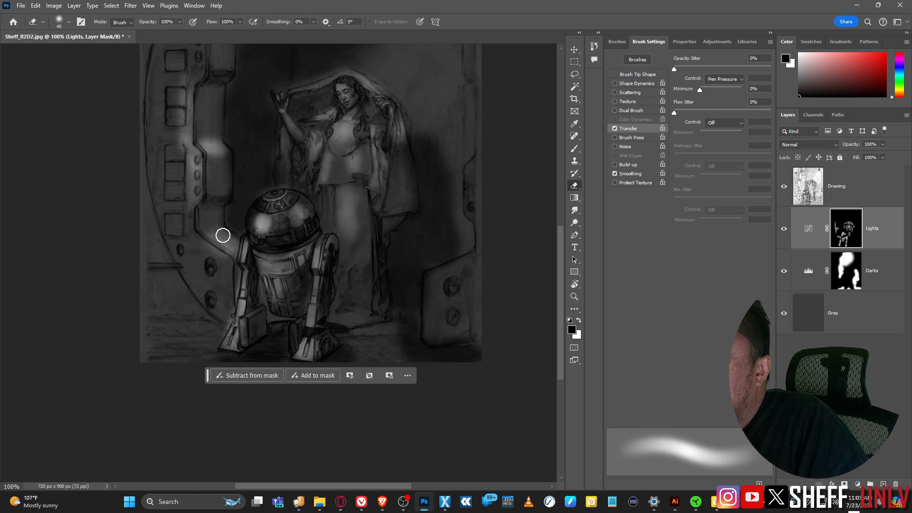
drag(222, 236, 234, 249)
scroll(259, 210, up, 5)
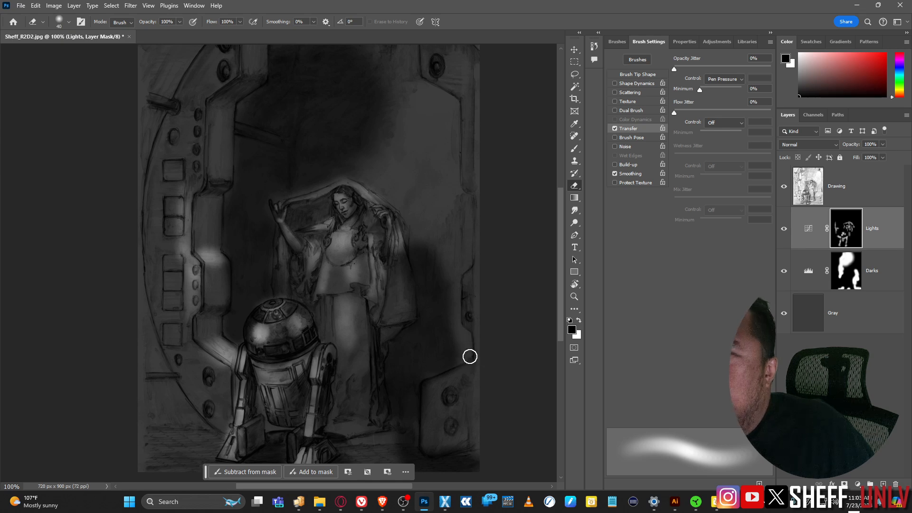
mouse_move(461, 370)
mouse_down()
mouse_move(432, 386)
mouse_move(425, 457)
mouse_move(431, 392)
mouse_move(429, 424)
mouse_move(428, 398)
mouse_move(476, 366)
mouse_move(454, 393)
mouse_move(445, 390)
mouse_move(465, 426)
mouse_up()
key(bracketright)
key(bracketright)
key(bracketright)
key(bracketright)
mouse_move(183, 150)
mouse_down()
mouse_move(190, 122)
mouse_move(190, 191)
mouse_move(188, 171)
mouse_move(175, 224)
mouse_move(174, 196)
mouse_move(186, 324)
mouse_move(169, 255)
mouse_move(199, 401)
mouse_move(178, 424)
mouse_move(158, 364)
mouse_move(152, 421)
mouse_up()
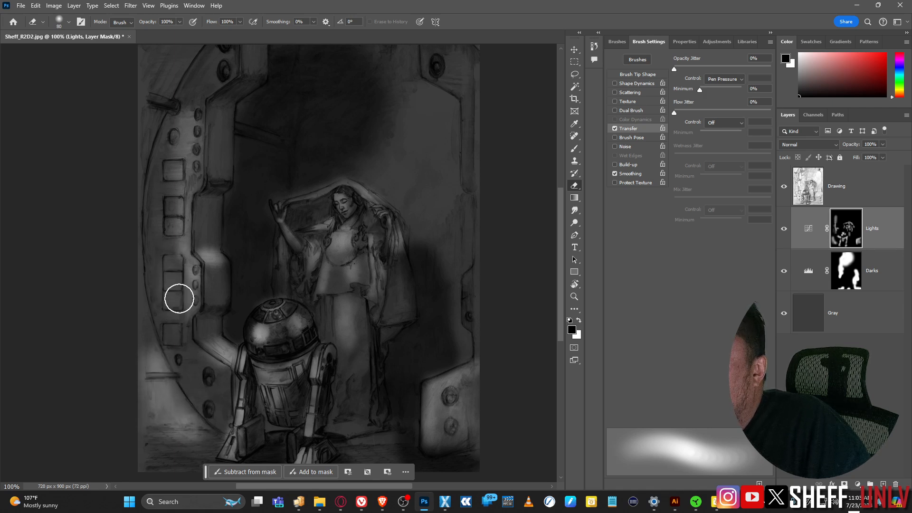
drag(194, 163, 191, 251)
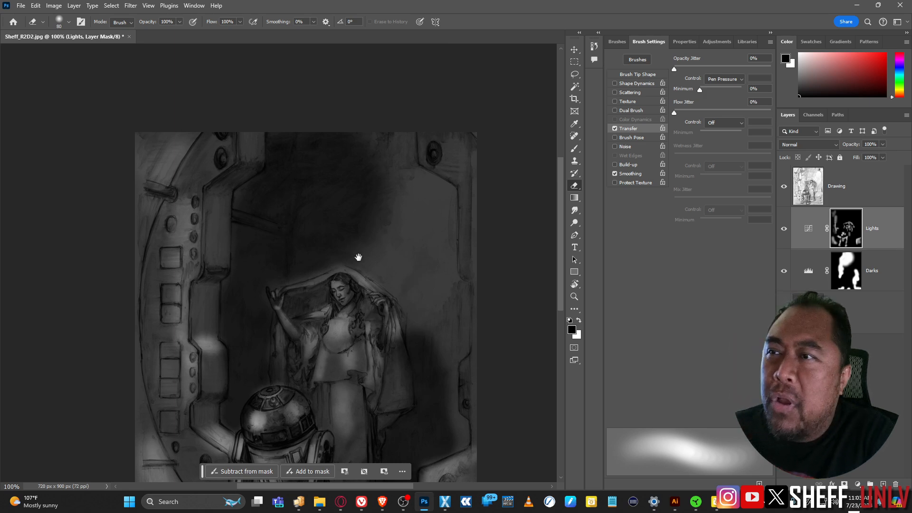
Step: Paint a broad 150 px light wash over the upper-right background toward the figure
drag(417, 258, 418, 205)
key(bracketright)
key(bracketright)
key(bracketright)
key(bracketright)
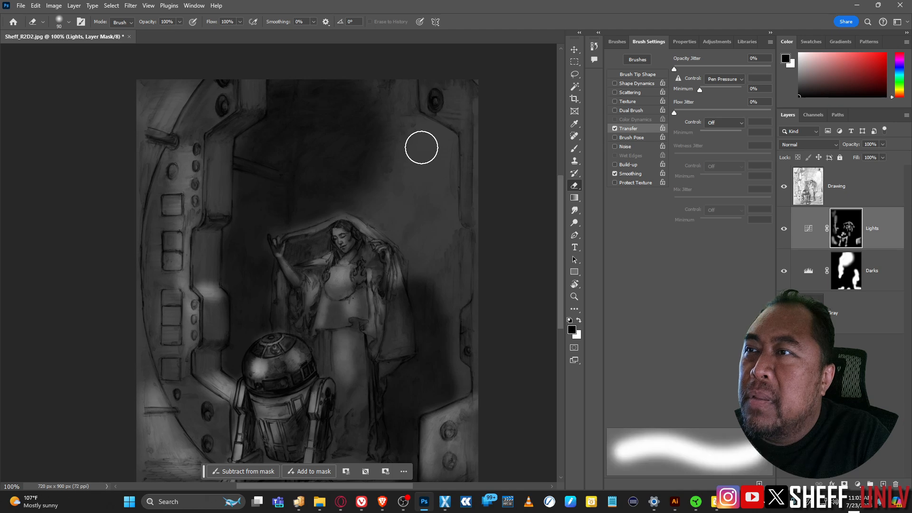
mouse_move(428, 143)
mouse_down()
mouse_move(438, 178)
mouse_move(431, 229)
mouse_move(415, 229)
mouse_move(405, 206)
mouse_move(417, 197)
mouse_move(431, 224)
mouse_up()
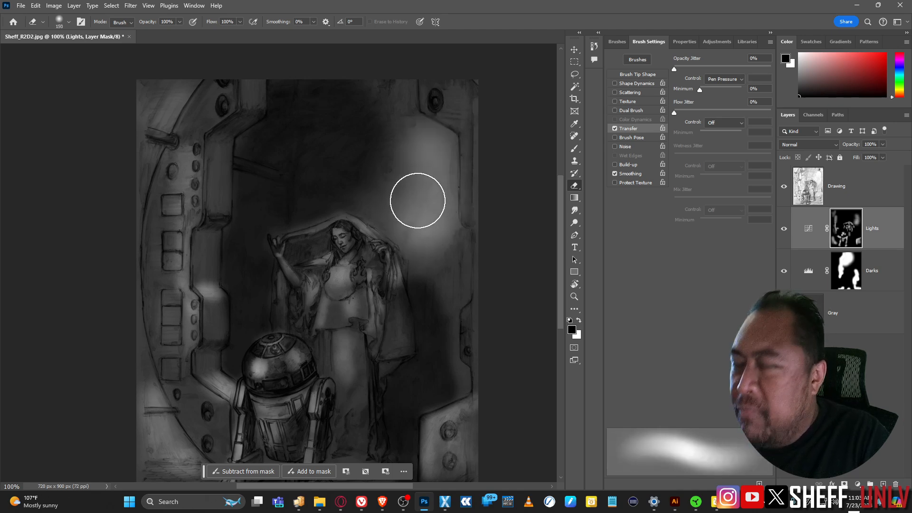
Step: Swap colours and paint out the glow right of the cloaked woman, then zoom out
key(r)
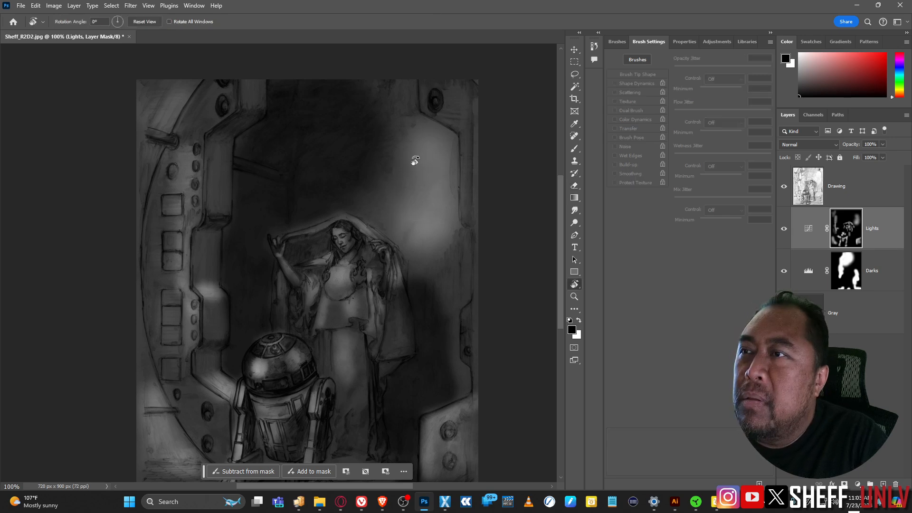
key(b)
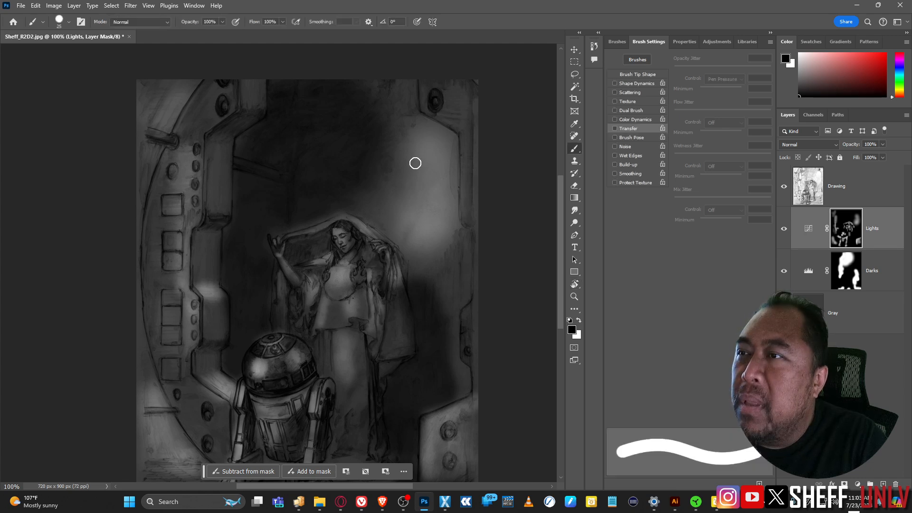
key(e)
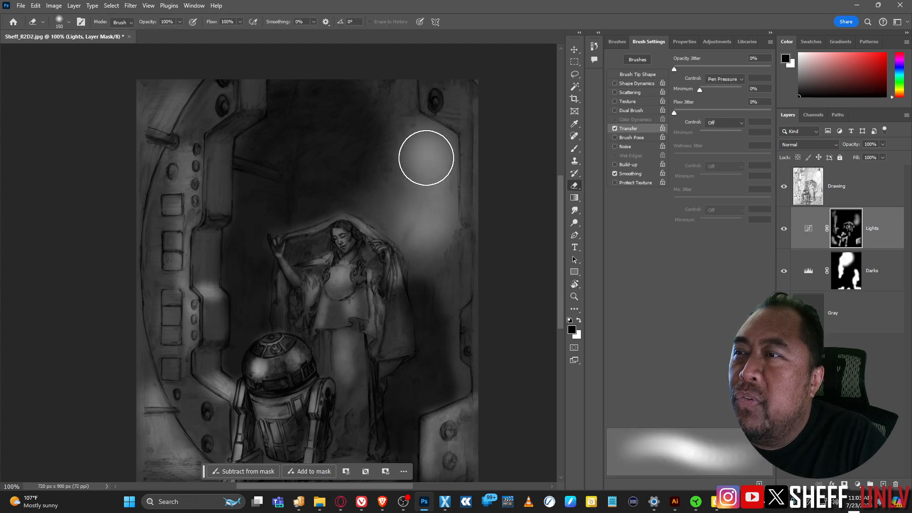
key(b)
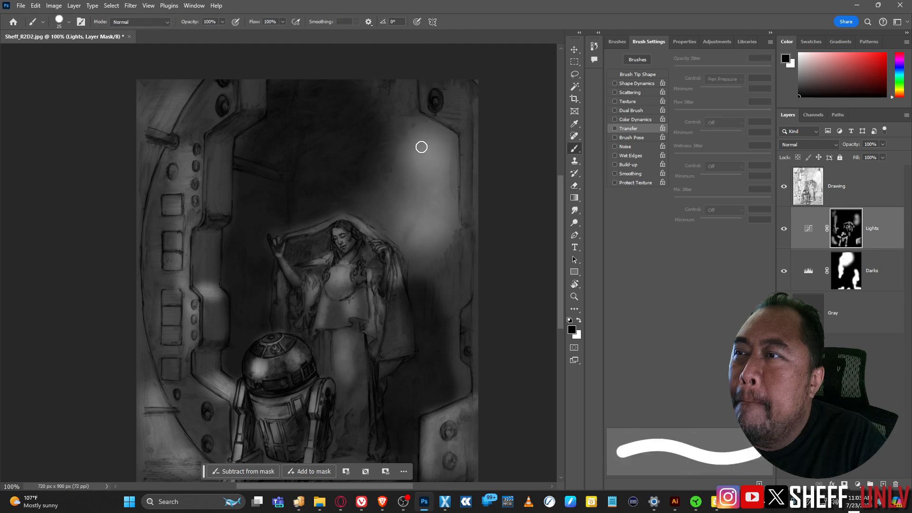
key(e)
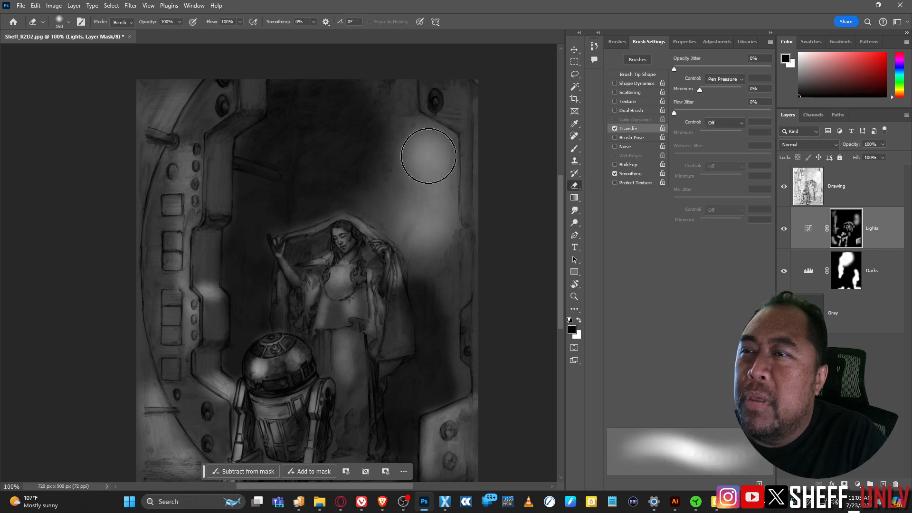
click(579, 320)
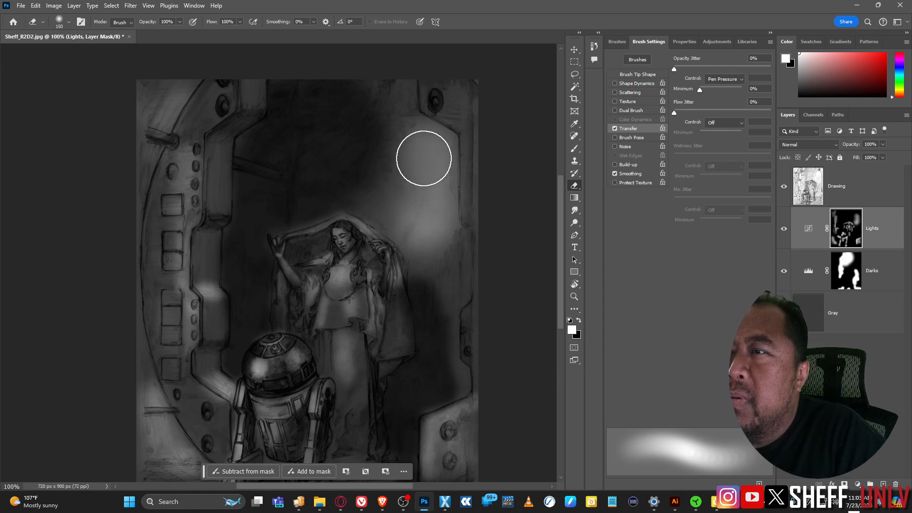
mouse_move(416, 187)
mouse_down()
mouse_move(422, 229)
mouse_move(439, 193)
mouse_move(434, 174)
mouse_move(421, 223)
mouse_move(415, 125)
mouse_move(426, 224)
mouse_up()
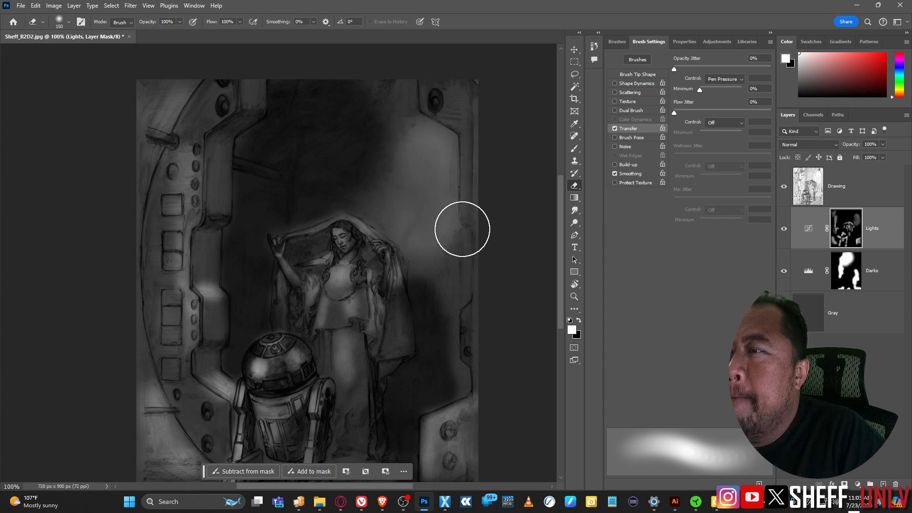
key(ctrl+minus)
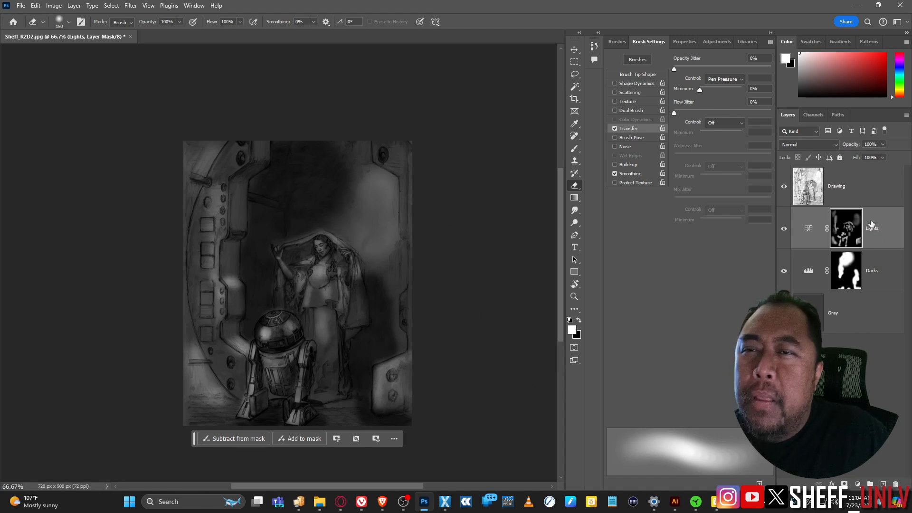
Step: Raise the Lights curve black point to about 75
click(812, 233)
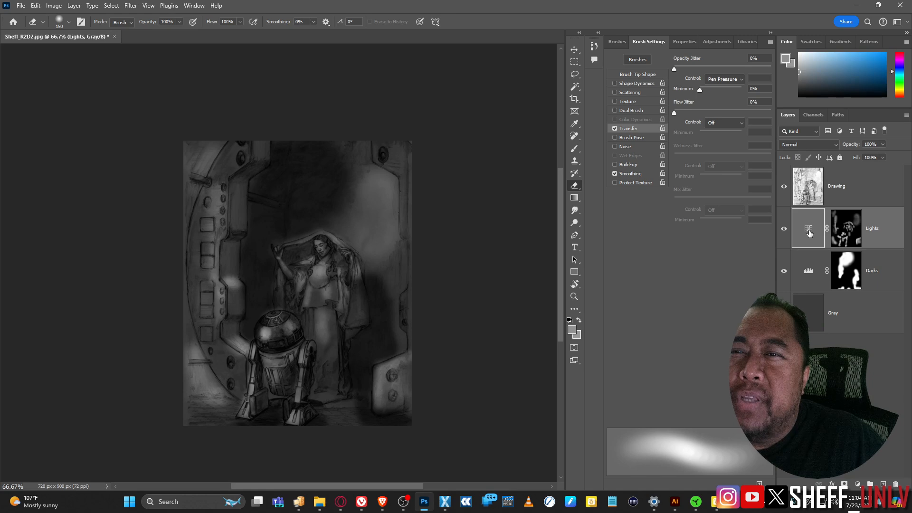
double_click(811, 233)
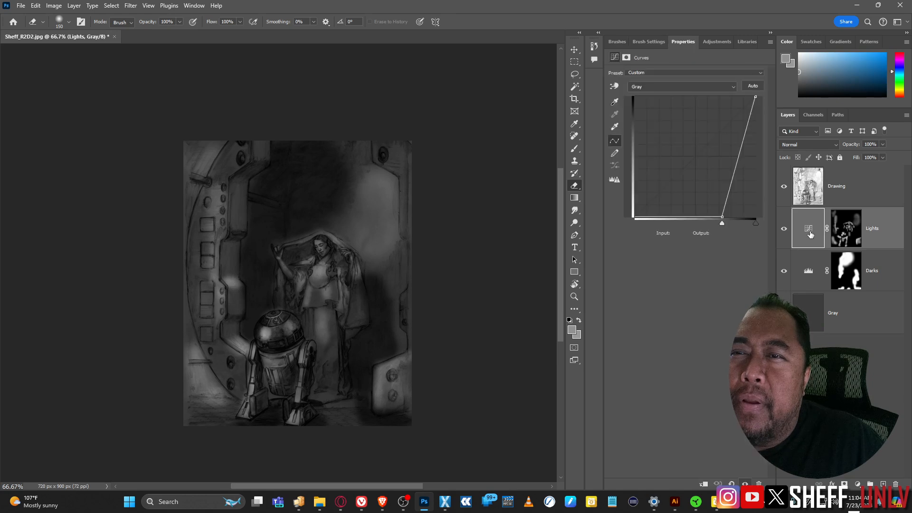
click(722, 224)
mouse_move(723, 225)
mouse_down()
mouse_move(698, 224)
mouse_move(725, 227)
mouse_move(701, 228)
mouse_move(718, 225)
mouse_up()
Step: Reset the Darks Levels black point to 0 and tune its midtone to about 0.88
click(817, 282)
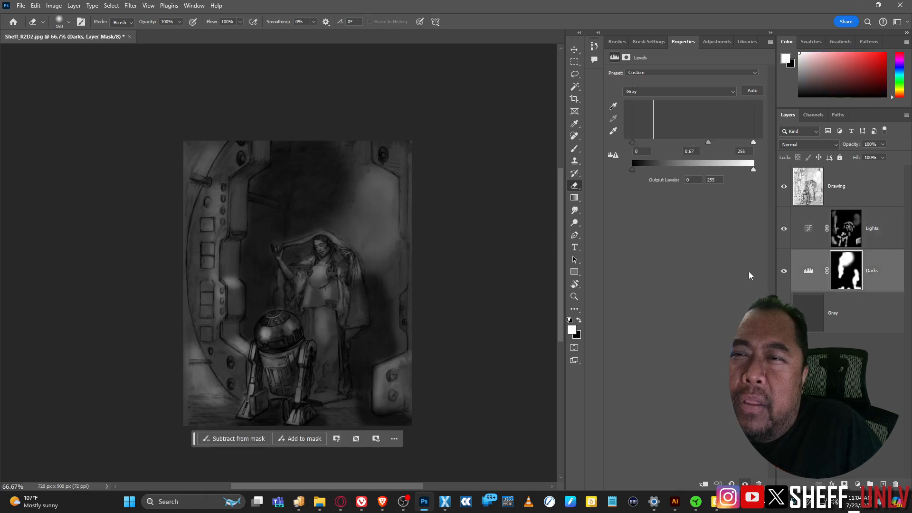
drag(707, 143, 694, 142)
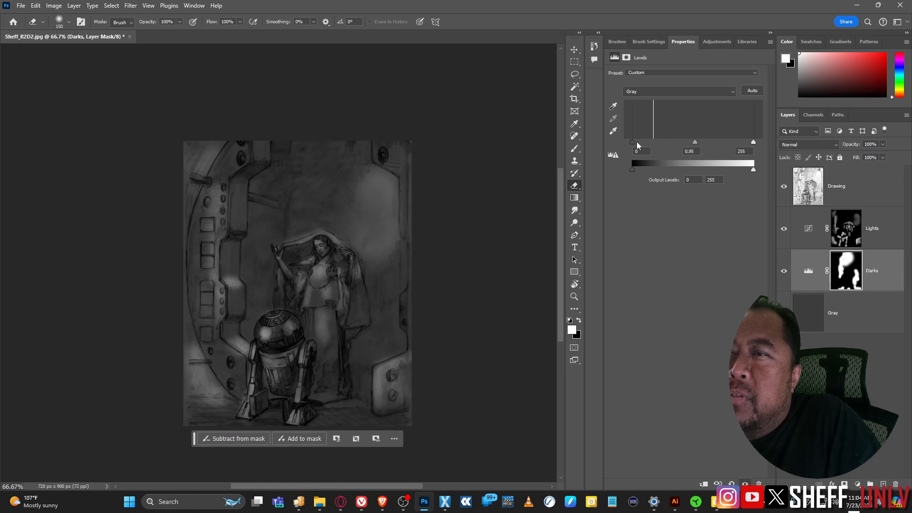
text(--)
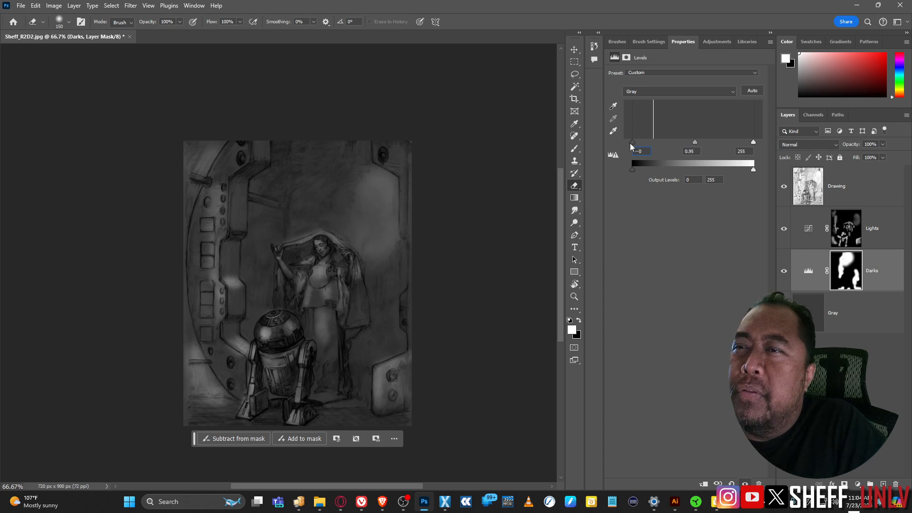
click(631, 142)
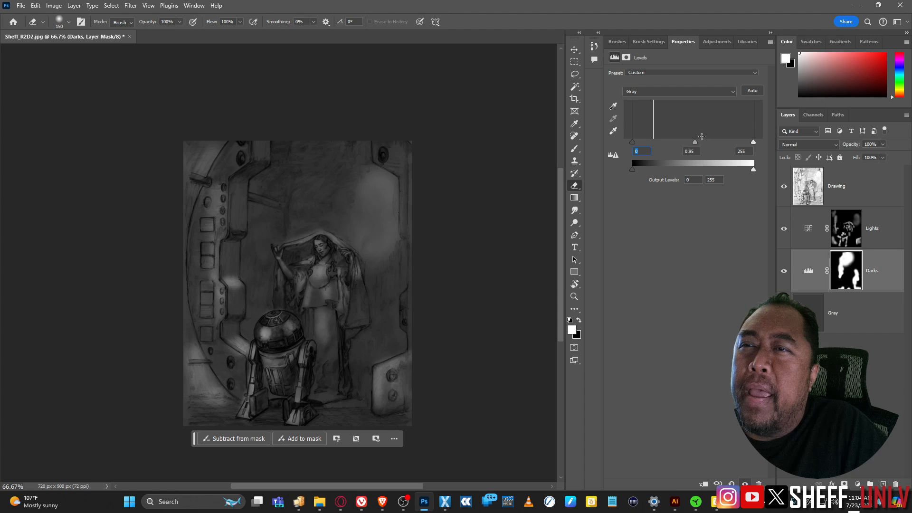
mouse_move(694, 144)
mouse_down()
mouse_move(686, 140)
mouse_move(694, 140)
mouse_up()
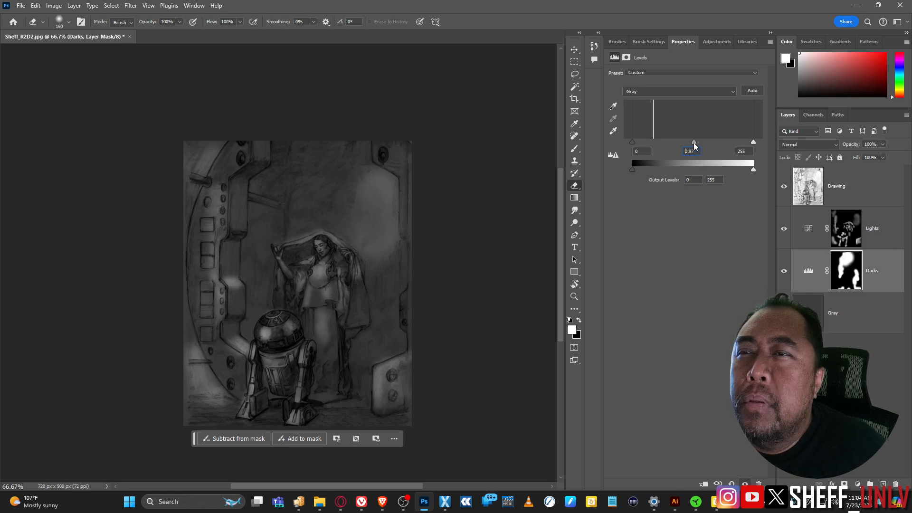
mouse_move(695, 141)
mouse_down()
mouse_move(716, 143)
mouse_move(698, 141)
mouse_move(704, 144)
mouse_move(698, 149)
mouse_up()
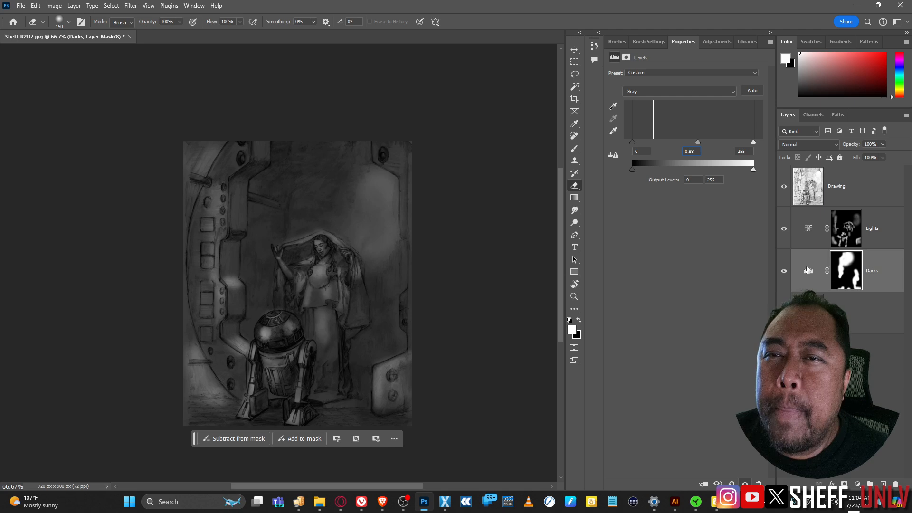
Step: Nudge the Lights curve black point to 77 and lower the Darks opacity to about 83%
click(854, 240)
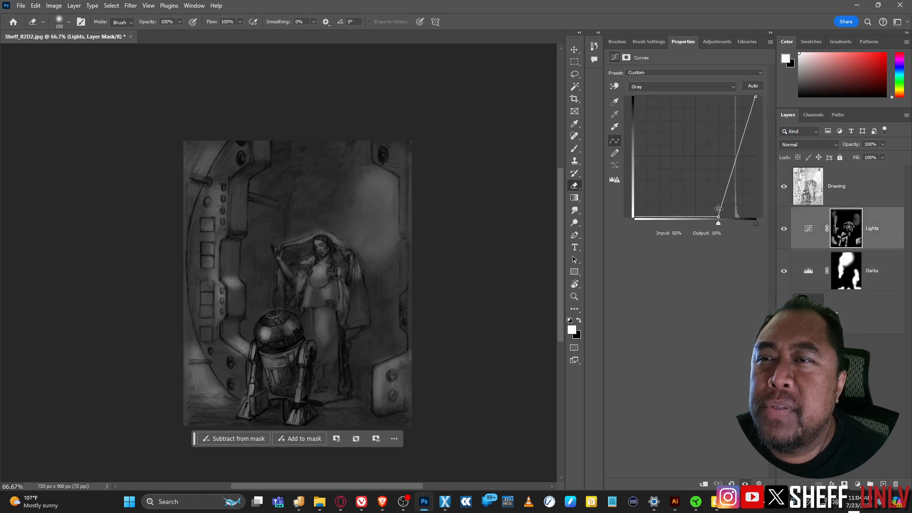
drag(716, 224, 728, 222)
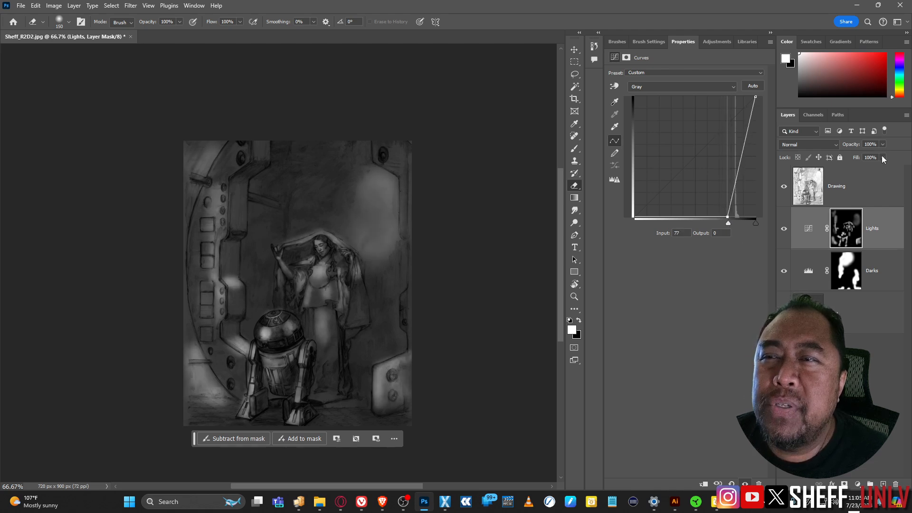
click(883, 272)
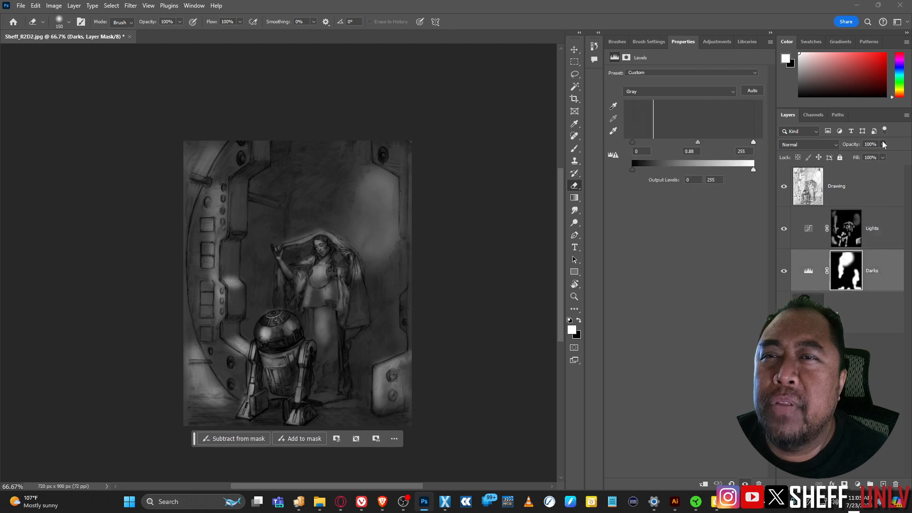
drag(882, 144, 878, 158)
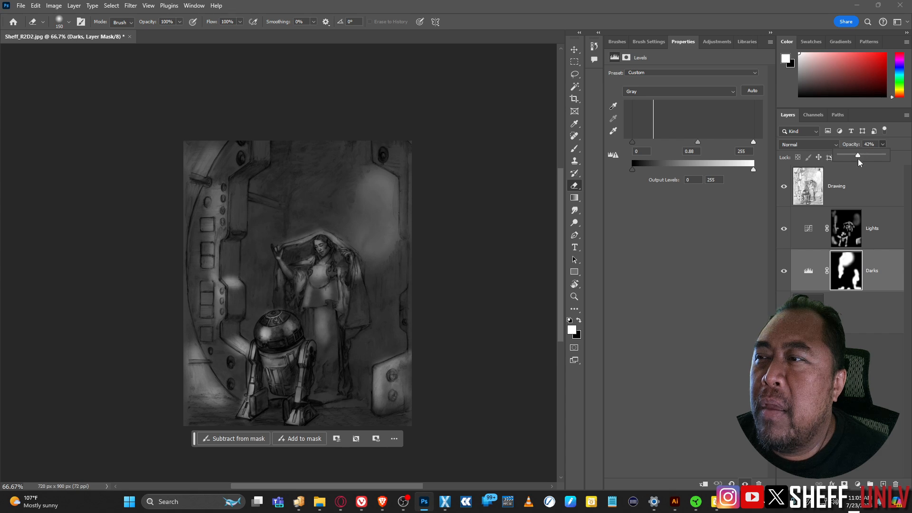
drag(849, 155, 885, 164)
click(879, 313)
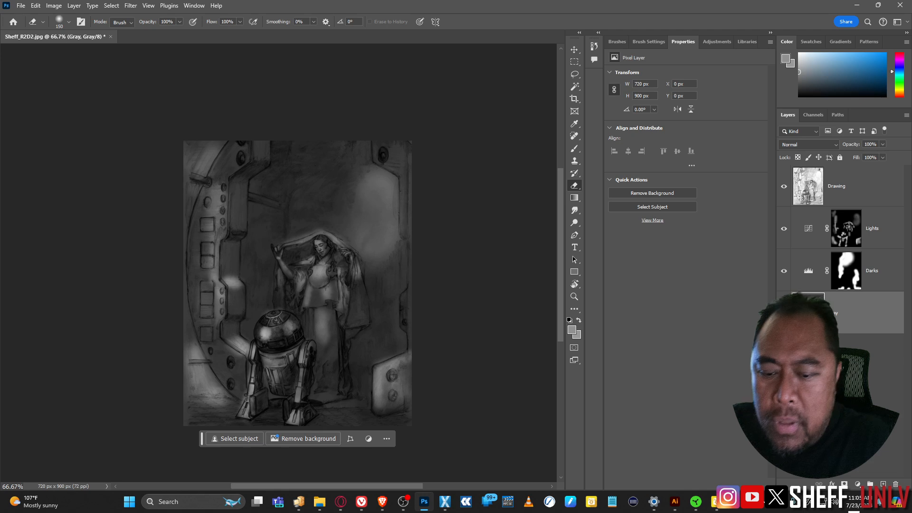
Step: Apply Levels to the Gray layer with a midtone gamma of 1.34
key(ctrl+l)
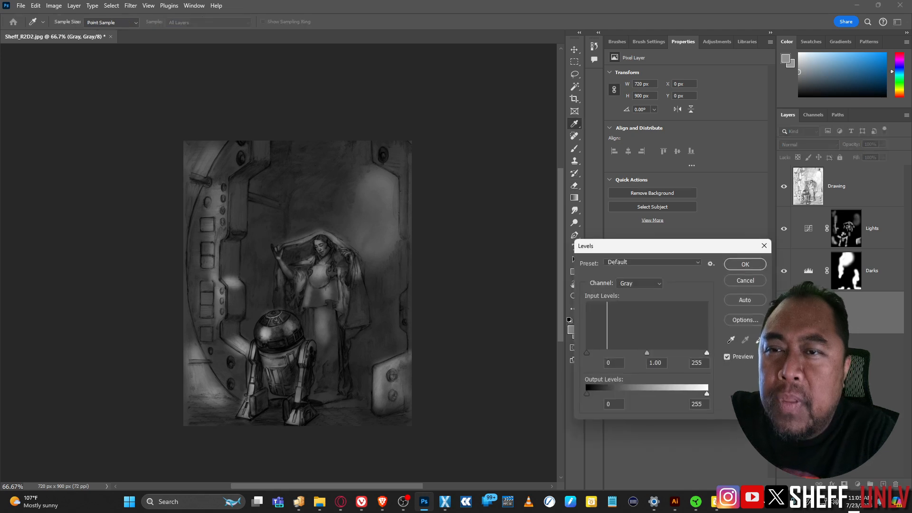
drag(647, 353, 627, 352)
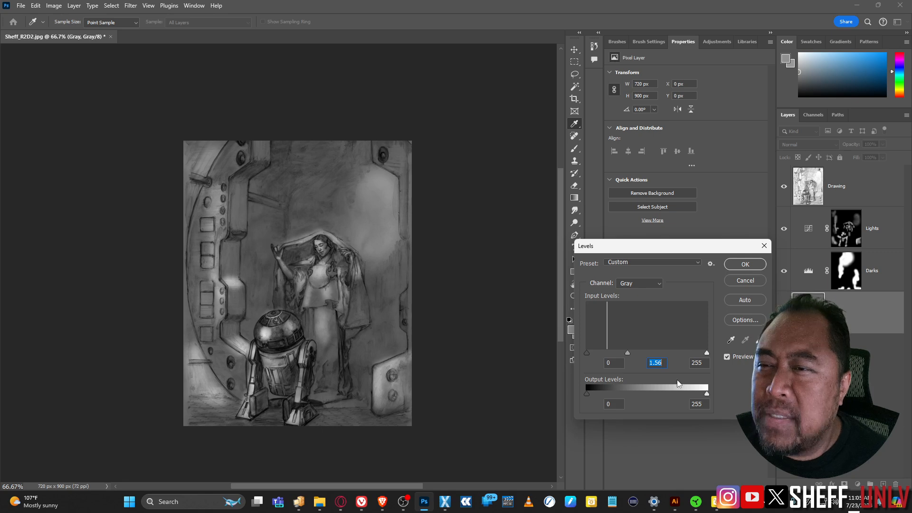
drag(628, 352, 634, 352)
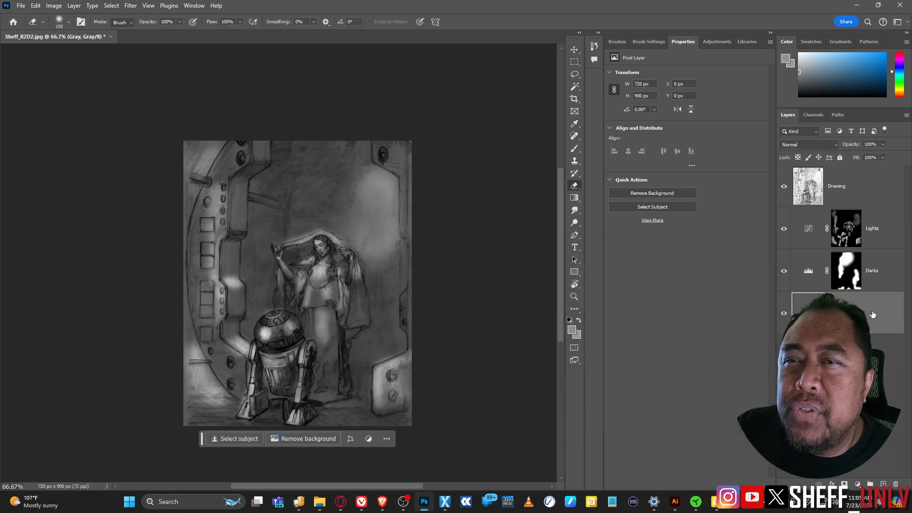
click(745, 264)
Step: Stamp a merged copy above Drawing as Layer 1, select all, and briefly compare the coloured version in ACDSee
key(e)
click(877, 186)
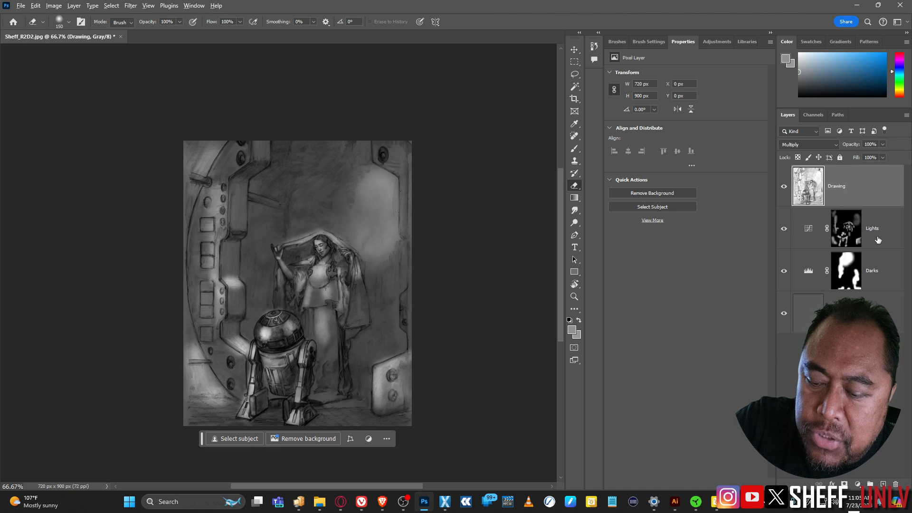
key(ctrl+shift+alt+e)
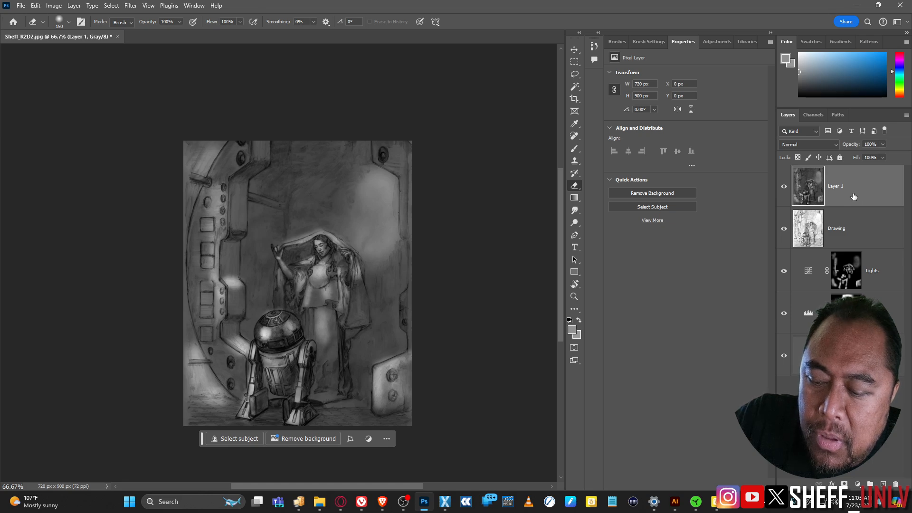
key(ctrl+a)
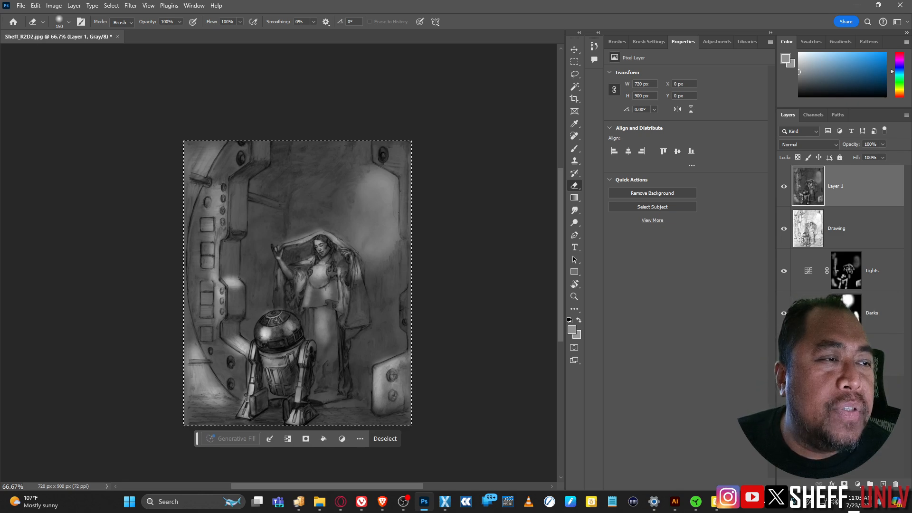
key(alt+Tab)
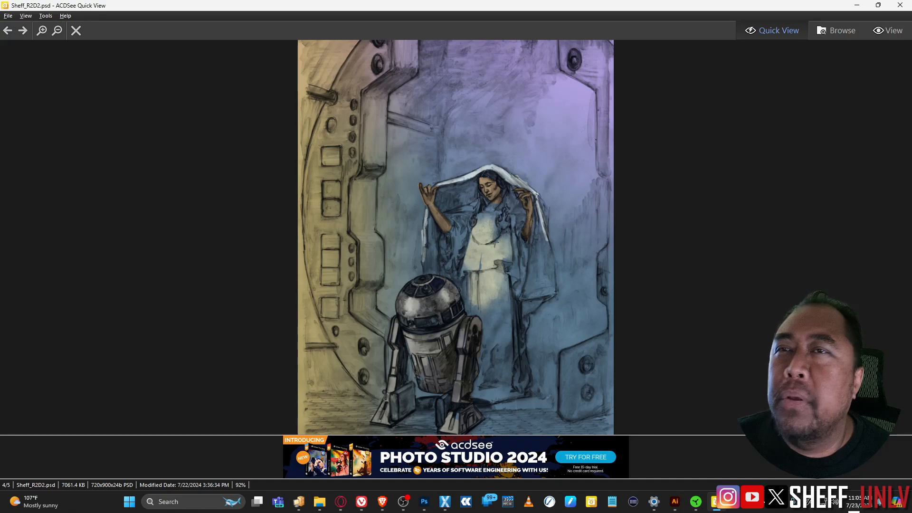
click(856, 6)
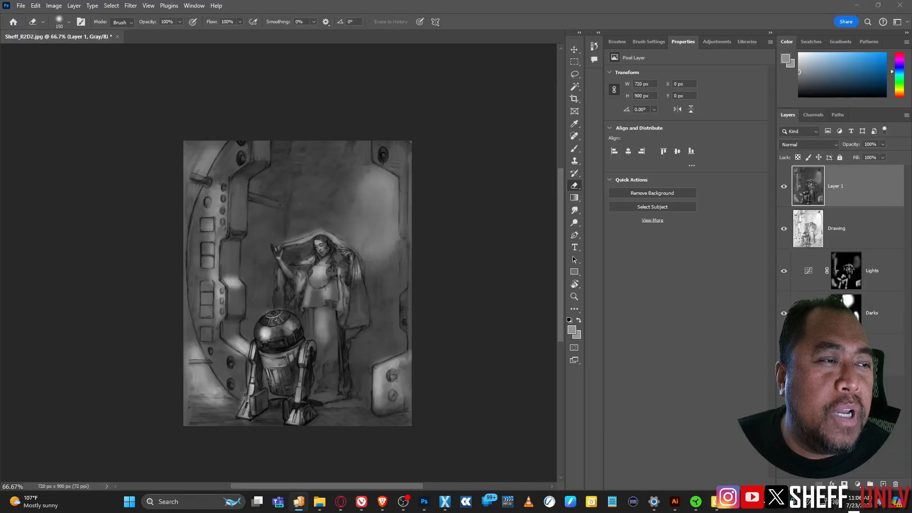
drag(444, 38, 443, 36)
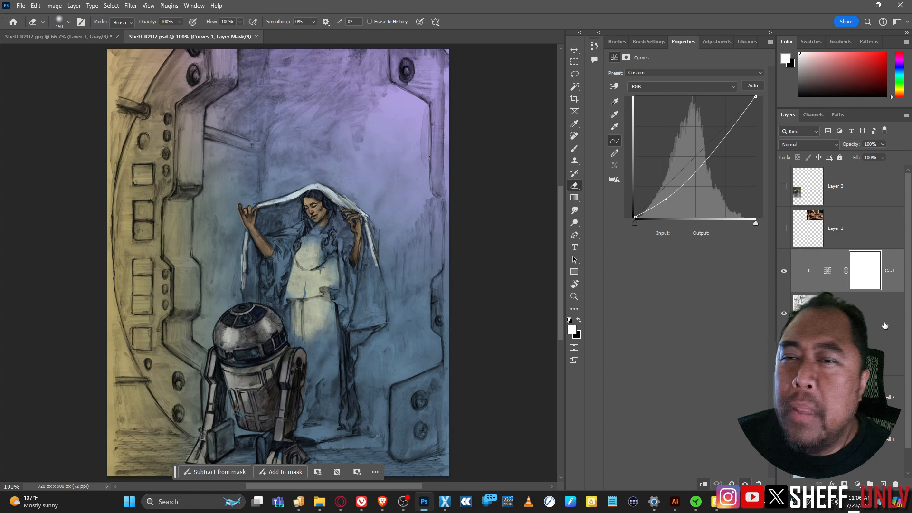
click(878, 322)
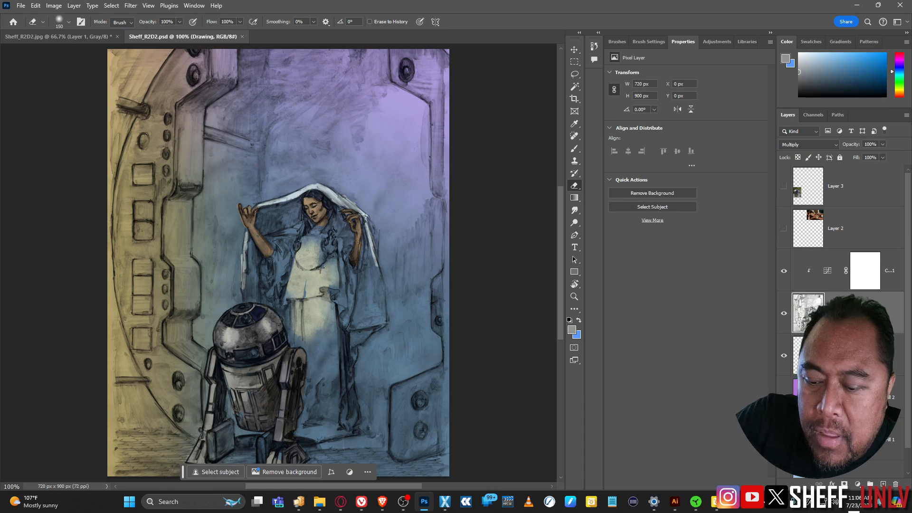
key(ctrl+v)
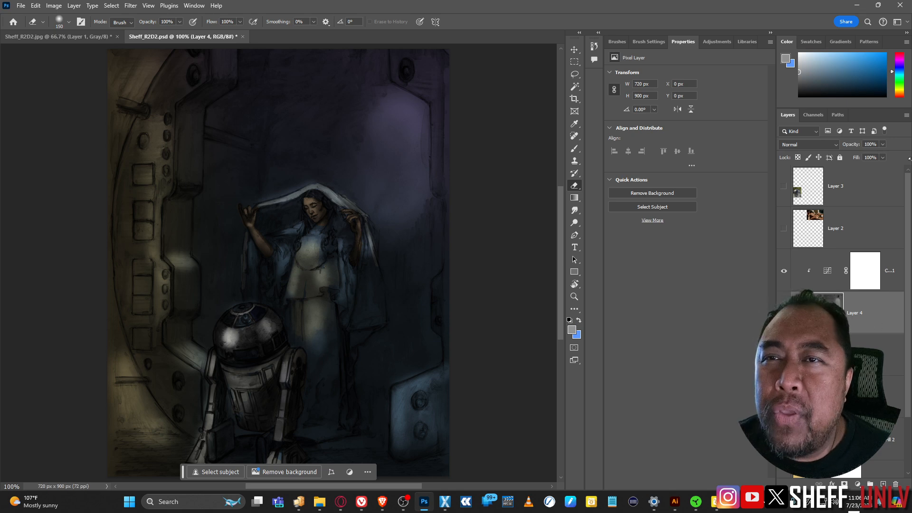
click(837, 145)
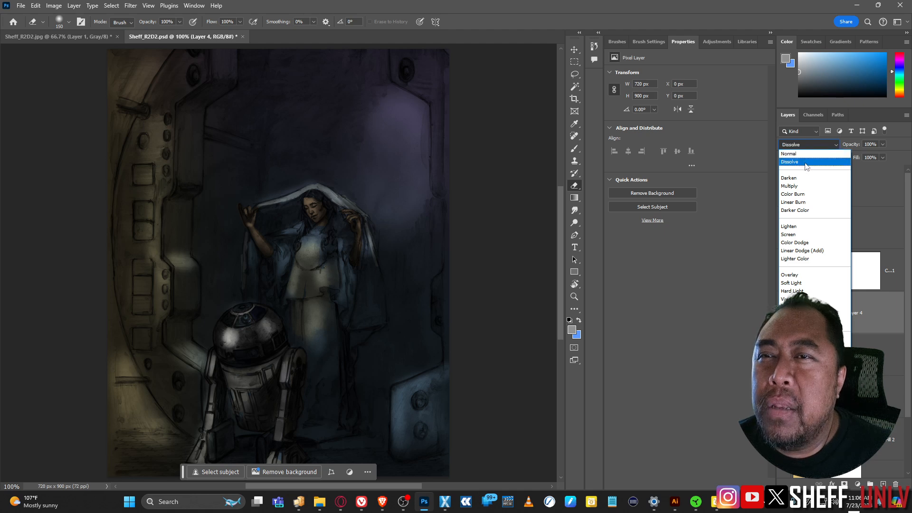
click(813, 143)
click(816, 142)
click(816, 142)
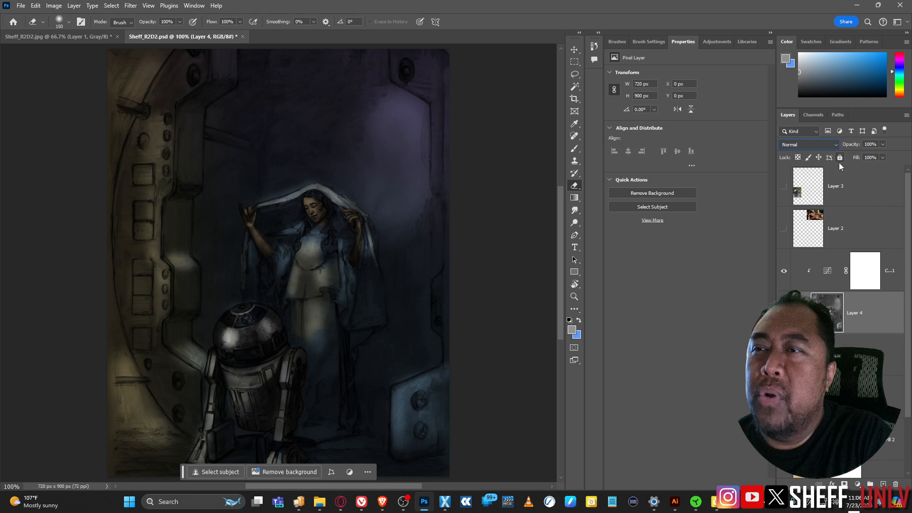
key(shift+plus)
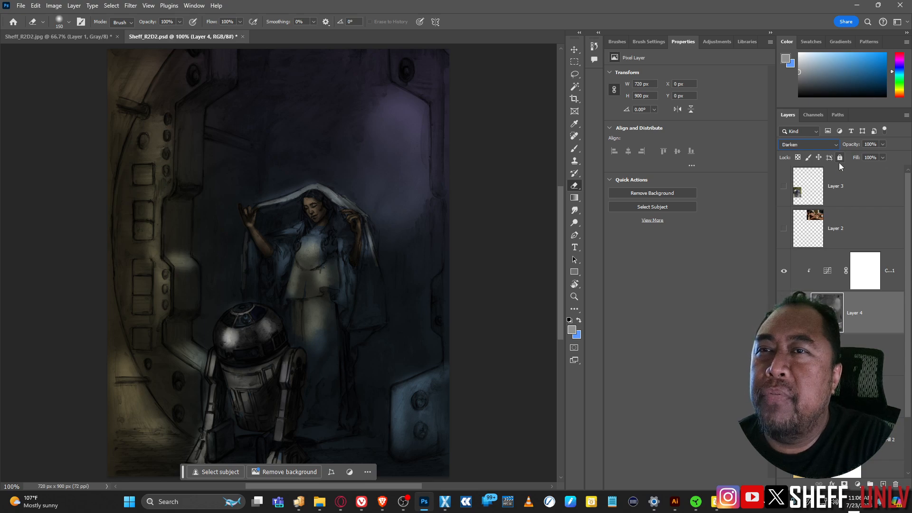
key(shift+plus)
key(shift+plus)
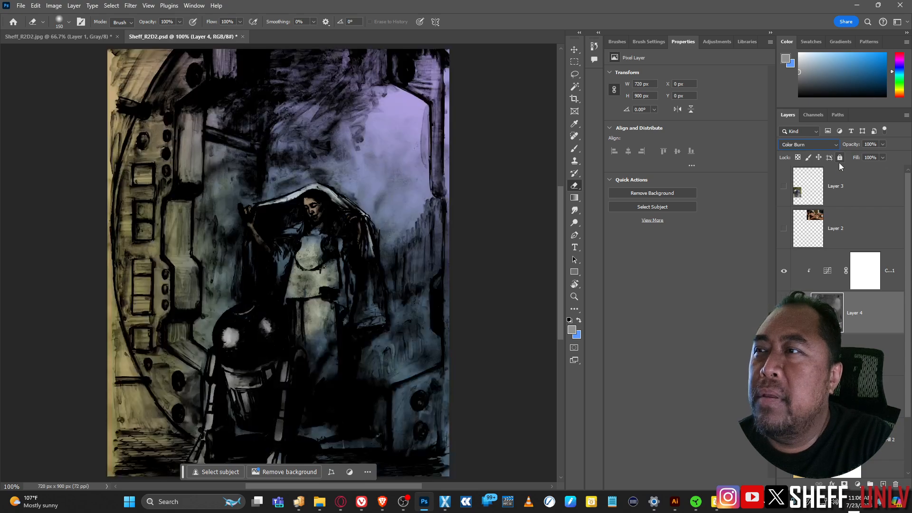
key(shift+plus)
key(shift+plus)
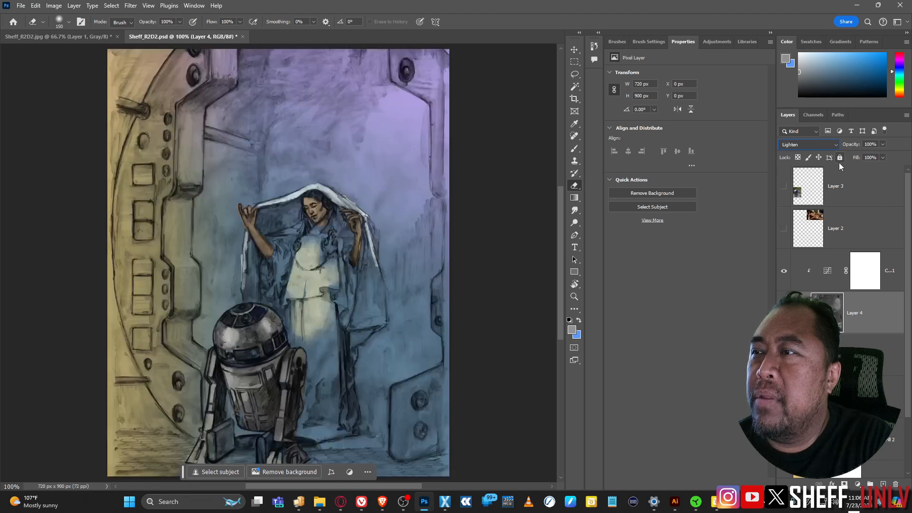
key(shift+plus)
key(shift+plus)
key(shift+plus)
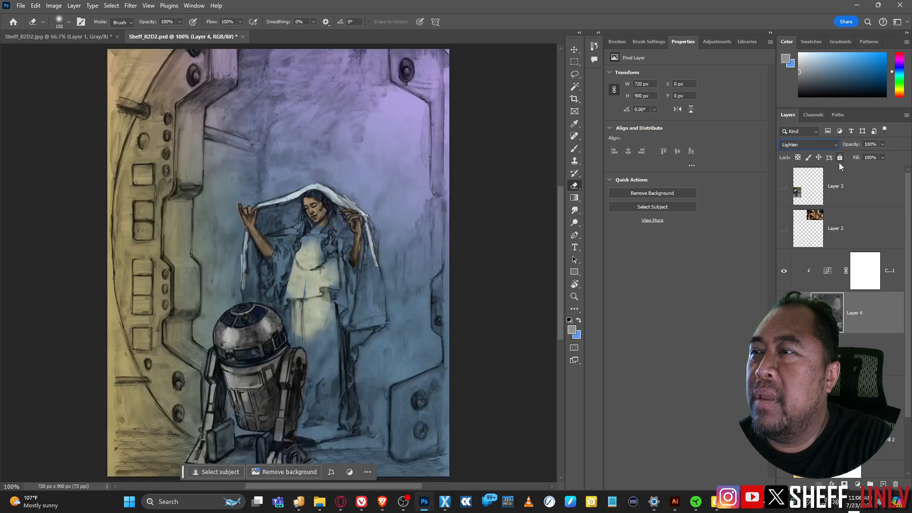
key(shift+plus)
key(shift+plus)
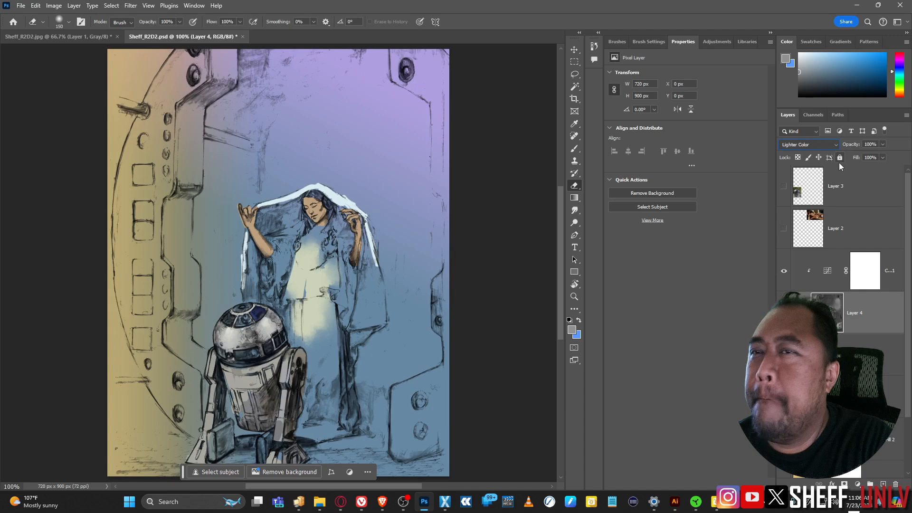
key(shift+plus)
key(shift+plus)
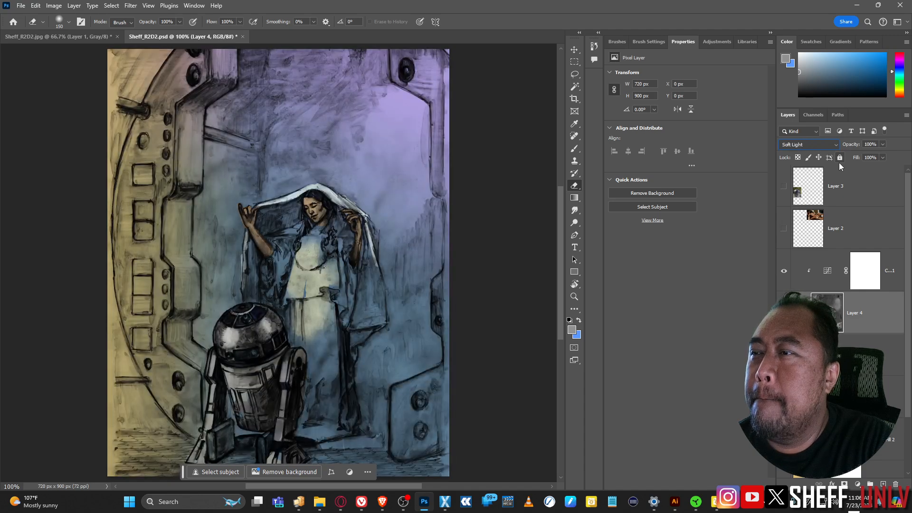
key(shift+plus)
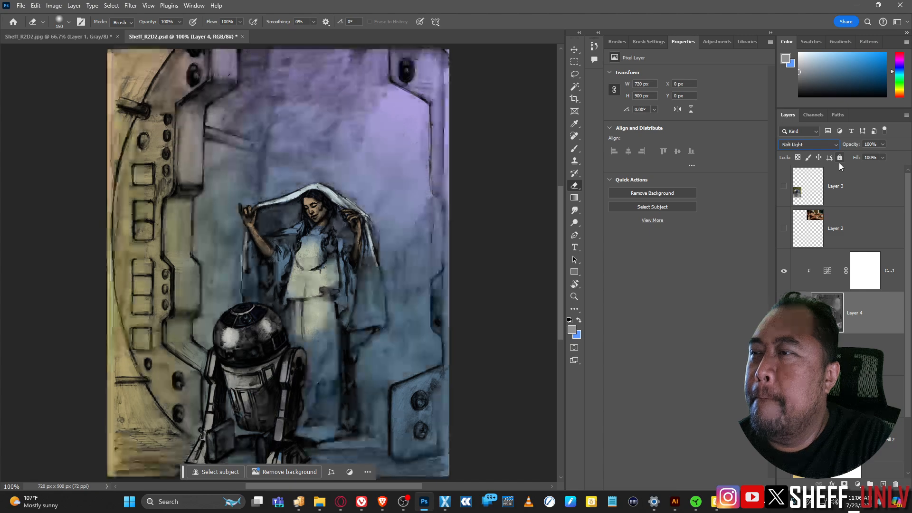
key(shift+minus)
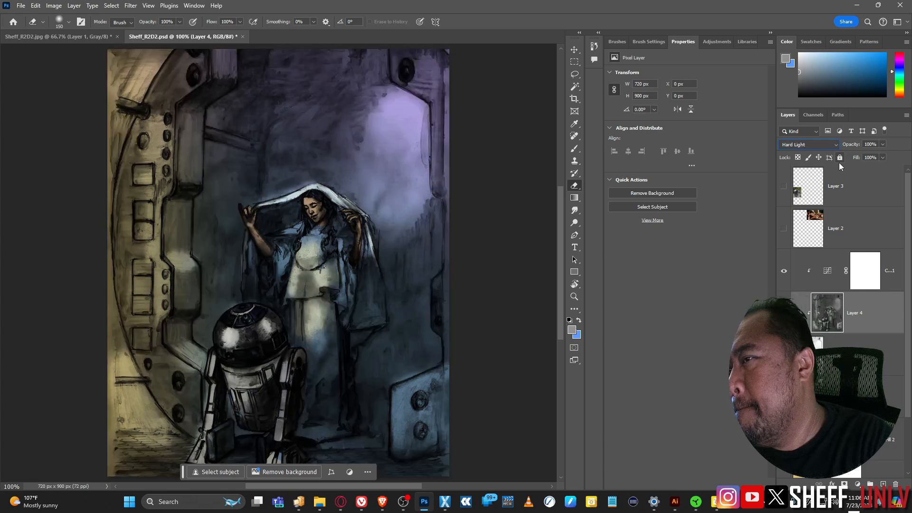
key(shift+minus)
key(shift+minus)
key(shift+minus)
key(shift+minus)
key(shift+minus)
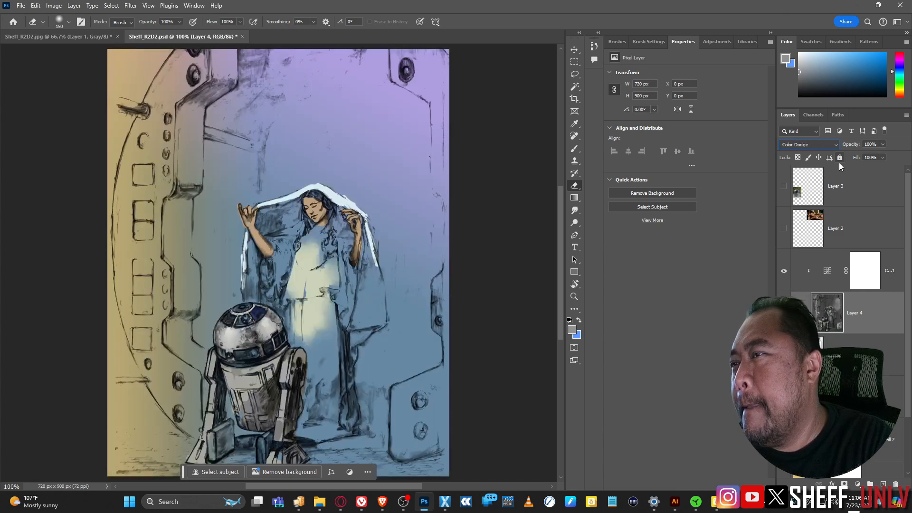
key(shift+minus)
key(shift+minus)
key(shift+minus)
key(shift+minus)
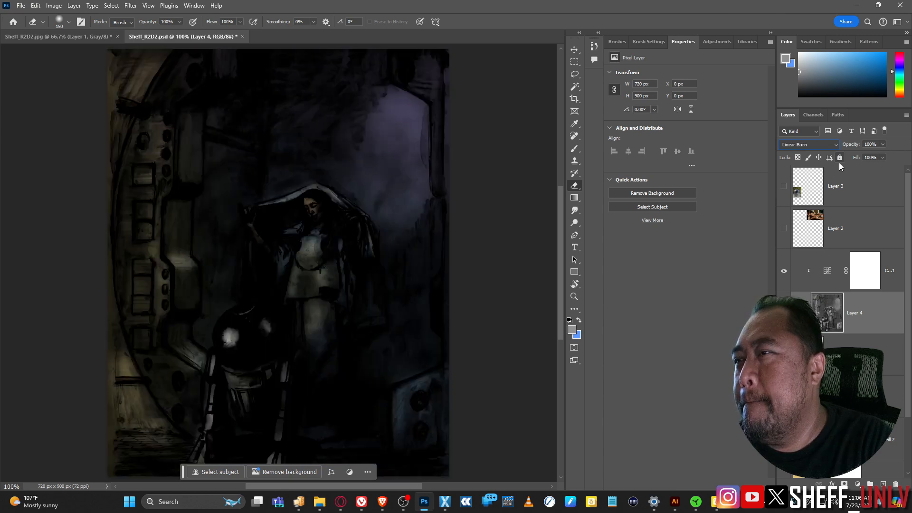
key(shift+minus)
key(shift+minus)
key(shift+minus)
key(shift+minus)
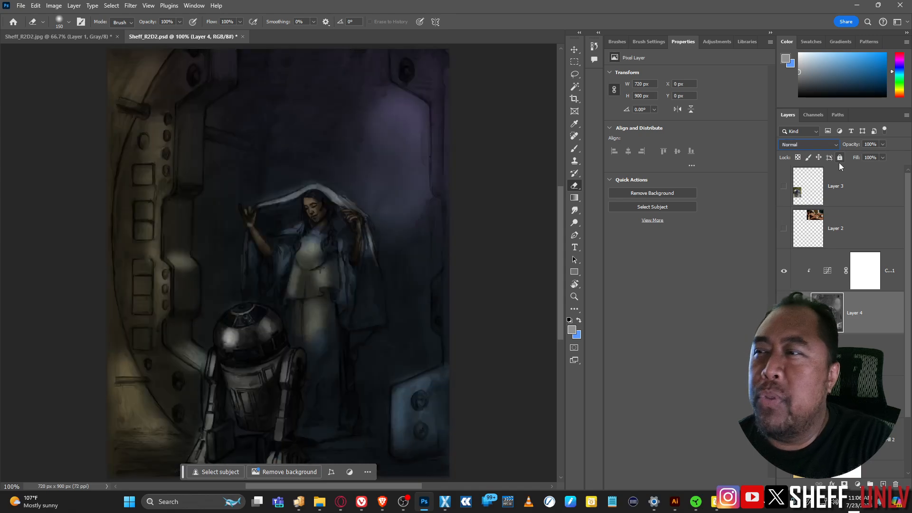
Step: Set Layer 4's opacity to 57% and toggle the colour fill layer to compare
click(882, 145)
drag(877, 158, 862, 157)
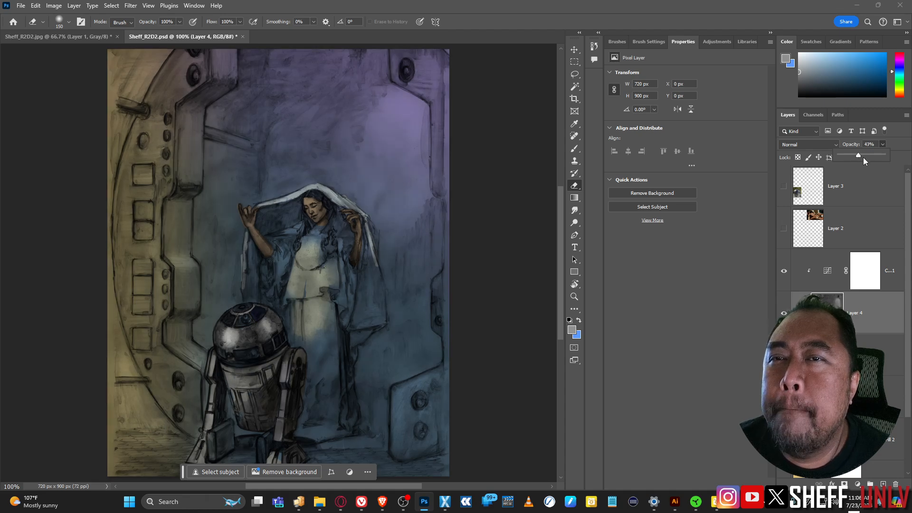
drag(863, 157, 864, 157)
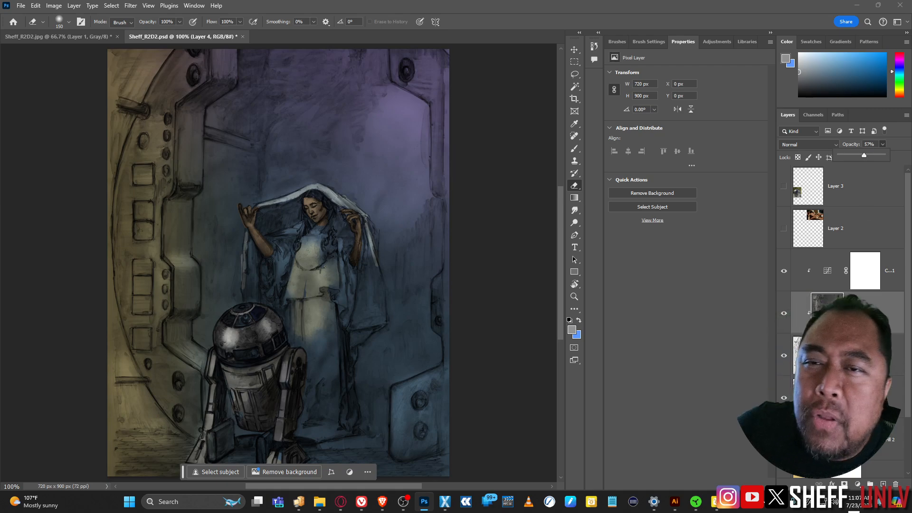
click(784, 272)
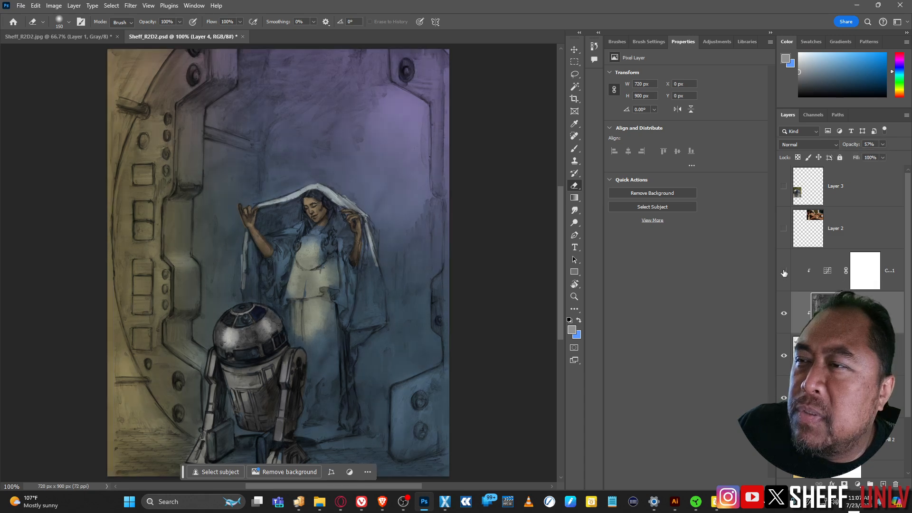
click(784, 271)
click(785, 271)
click(784, 272)
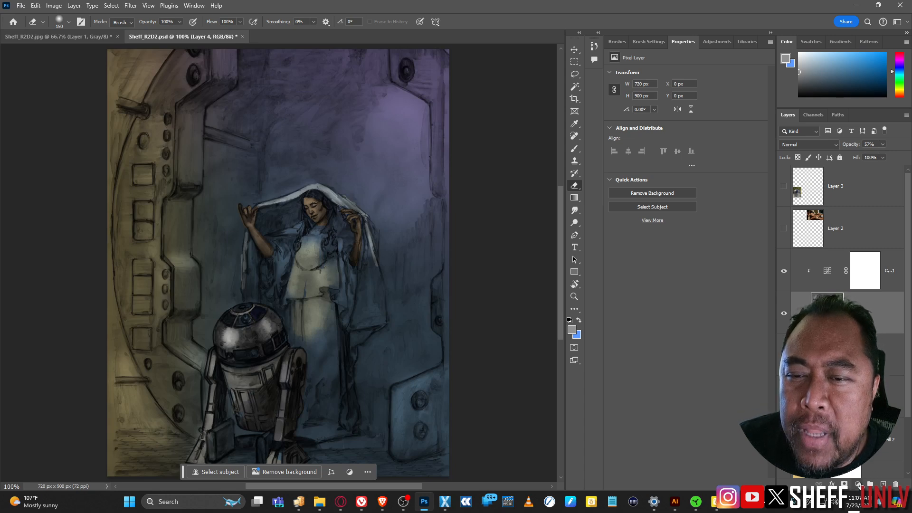
click(857, 484)
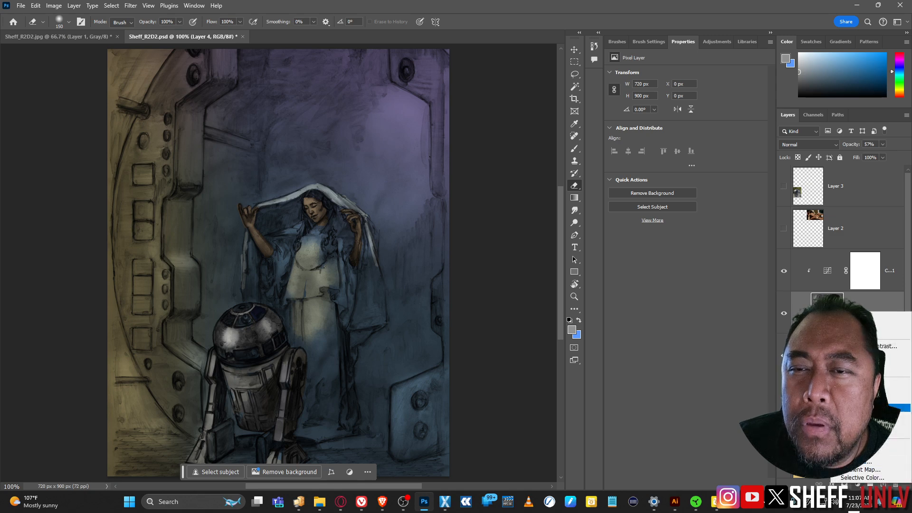
Step: Add a Hue/Saturation layer colorized blue at Hue 206, Saturation 25
click(855, 391)
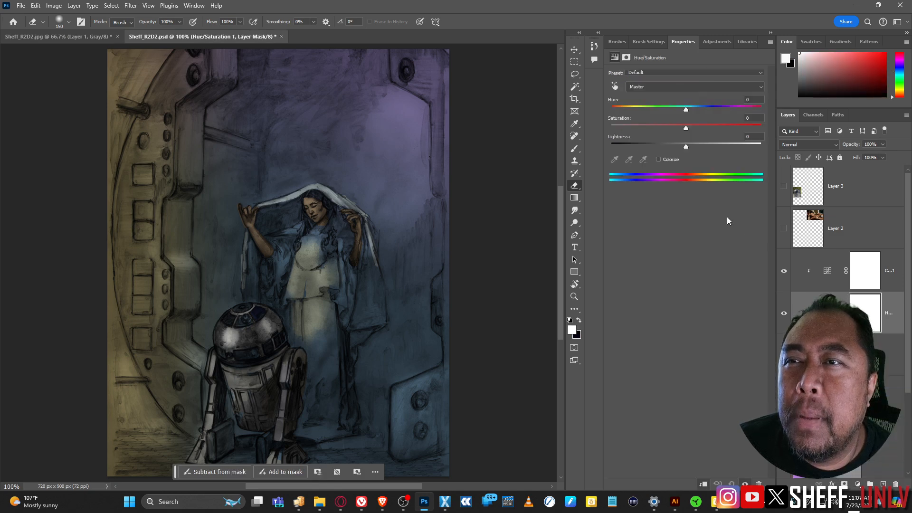
click(658, 159)
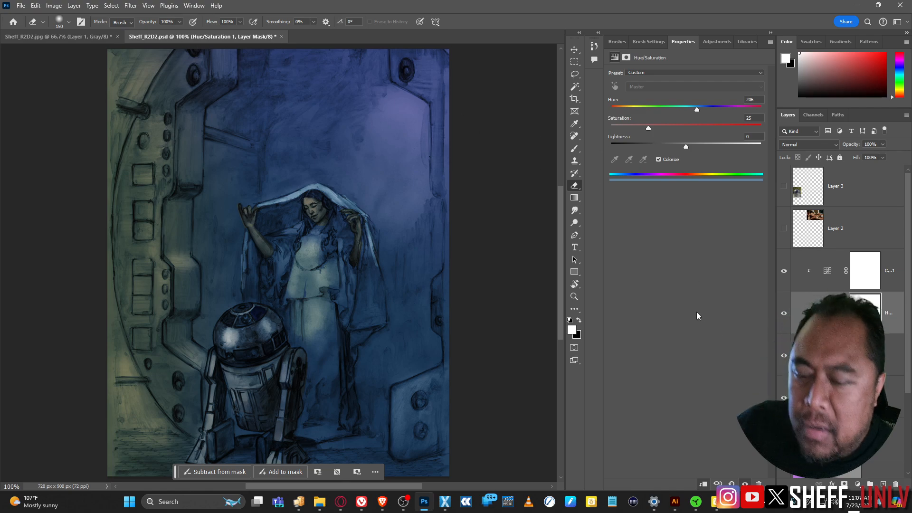
Step: Create a 720×900 grayscale document from the Clipboard preset and paste the painting as Layer 1
key(ctrl+n)
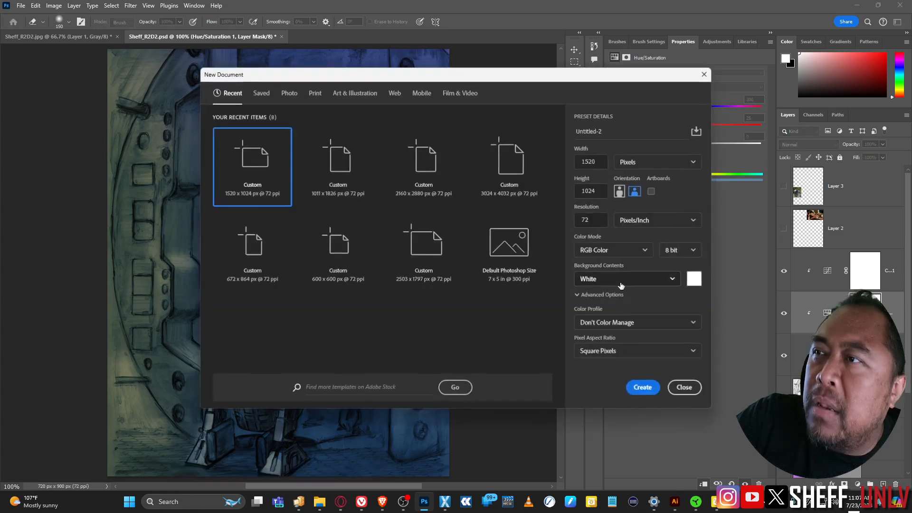
click(643, 387)
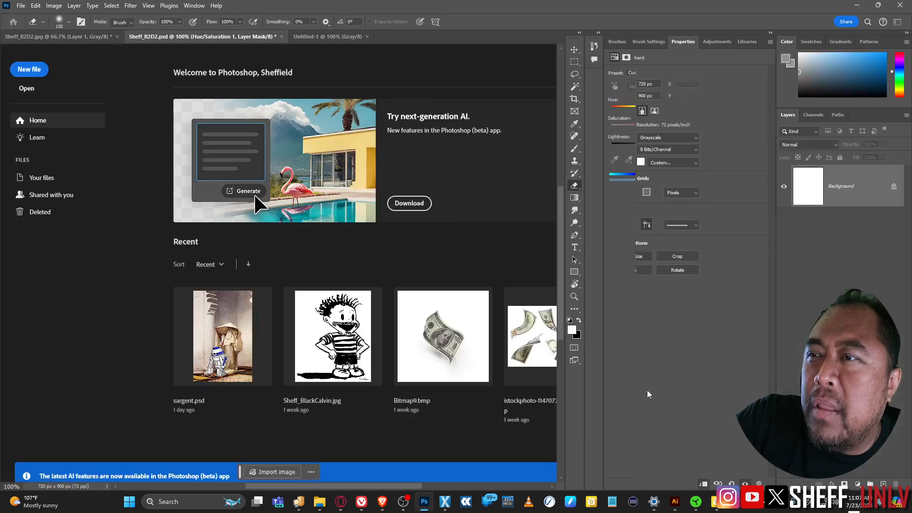
key(ctrl+v)
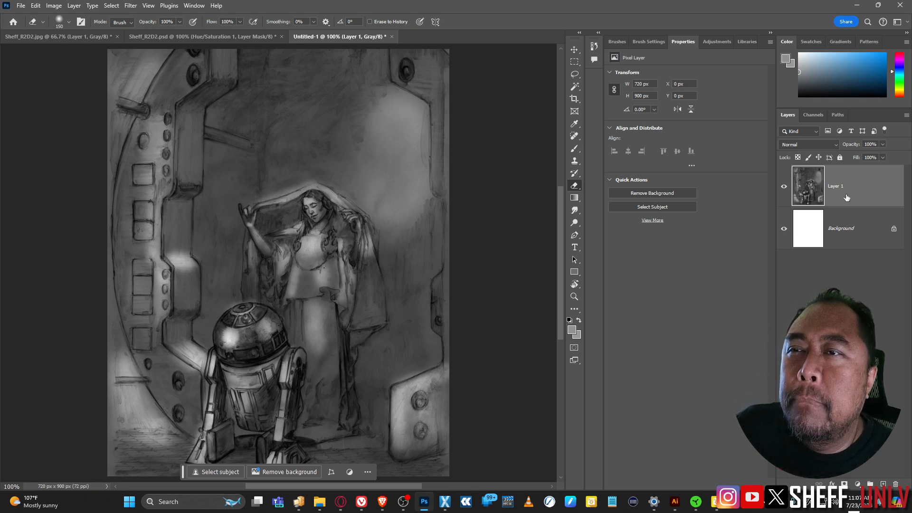
click(857, 484)
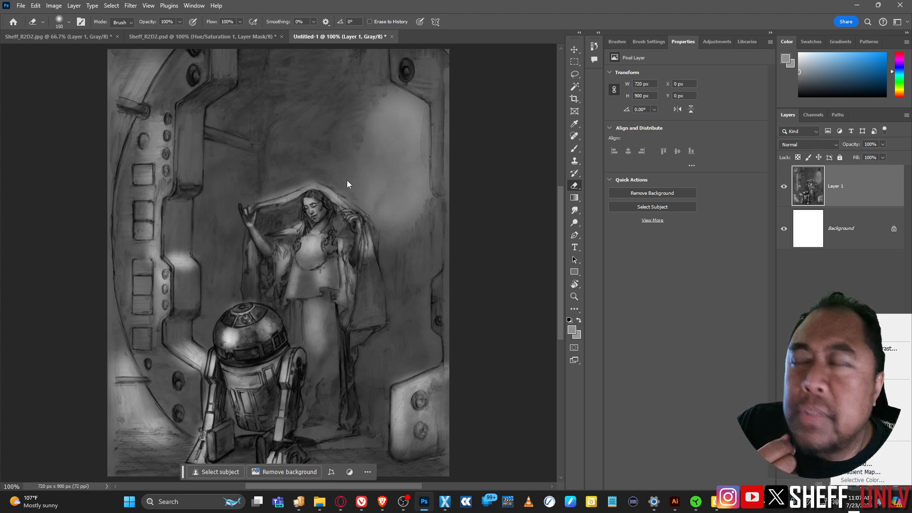
Step: Convert Untitled-1 to RGB Color without flattening and add a Hue/Saturation layer above Layer 1
click(54, 6)
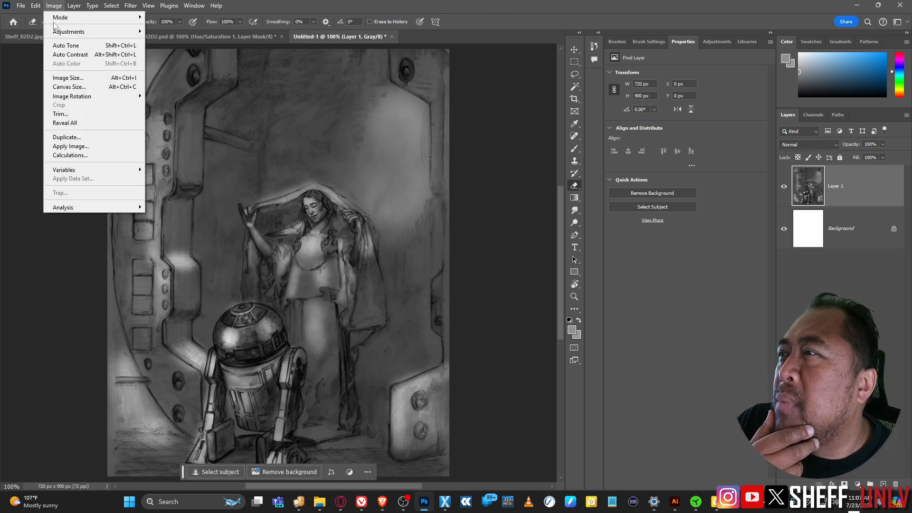
mouse_move(71, 17)
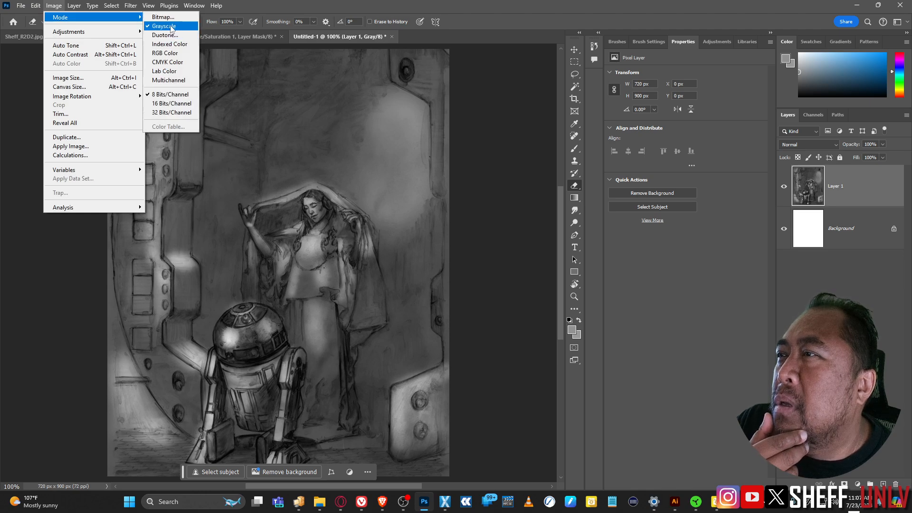
click(175, 54)
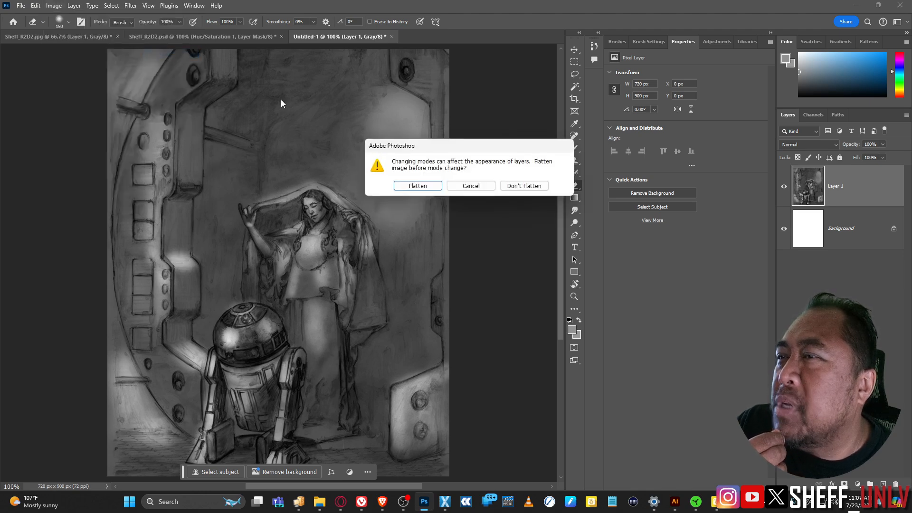
click(523, 188)
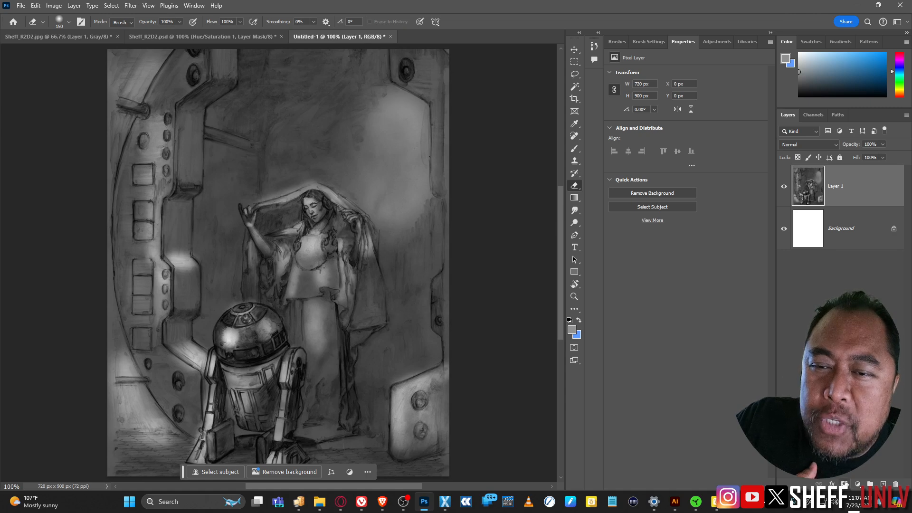
click(857, 484)
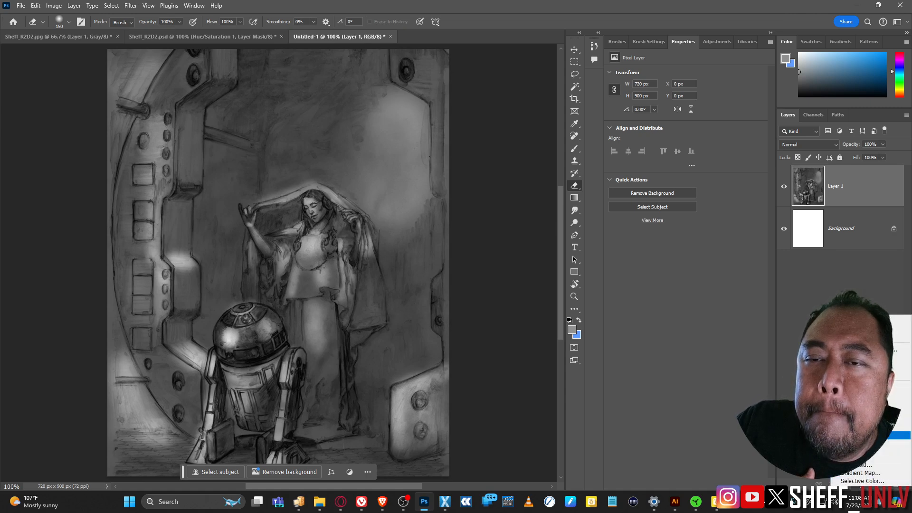
click(865, 395)
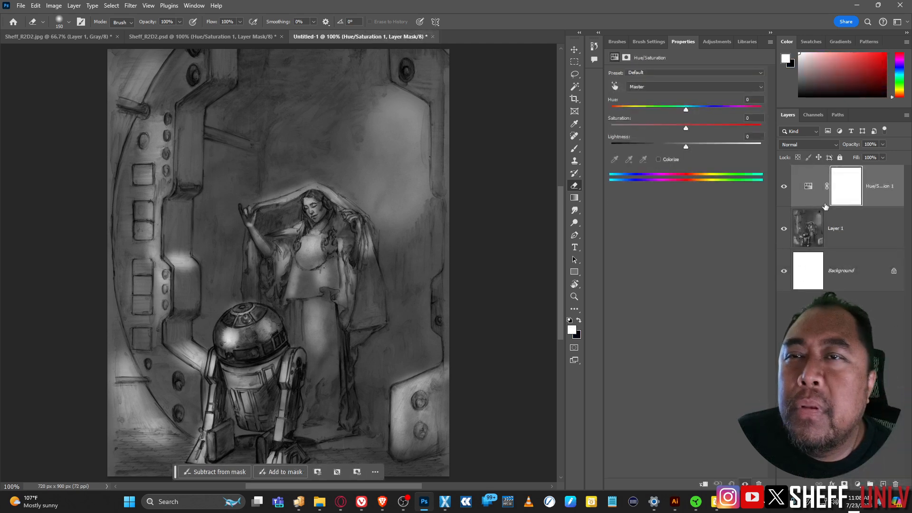
Step: Colorize the Hue/Saturation layer, raising saturation and shifting the tint toward a yellowish sepia
click(658, 160)
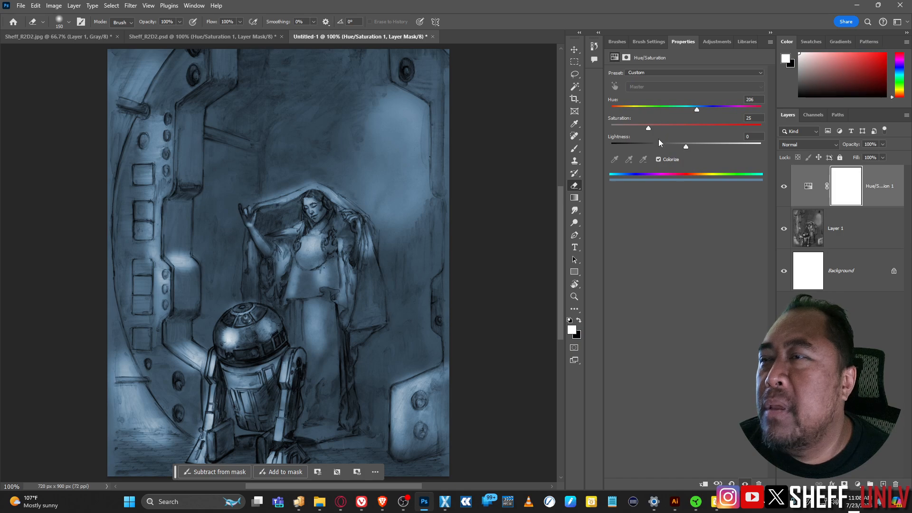
drag(648, 128, 646, 132)
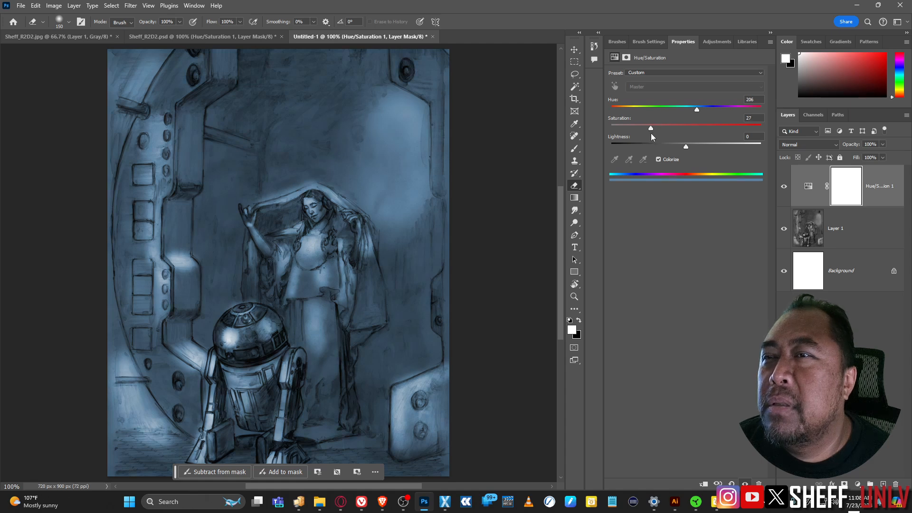
drag(700, 109, 633, 110)
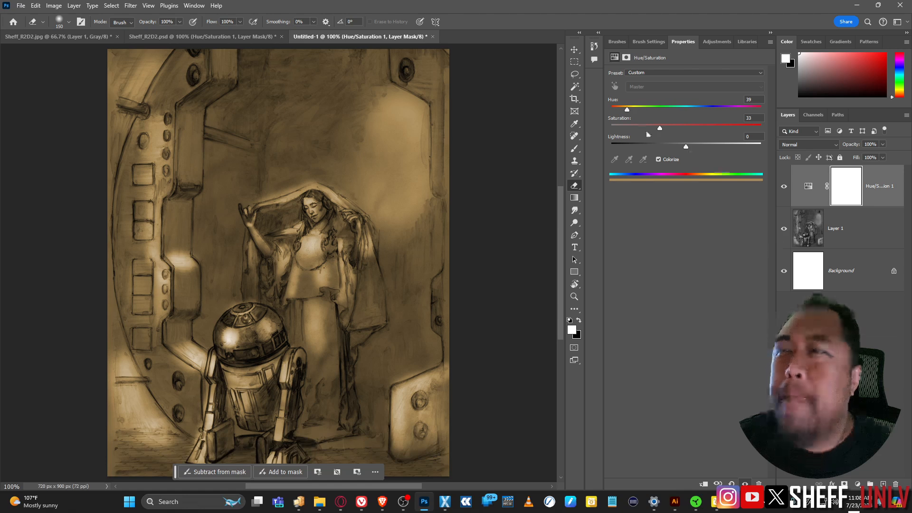
drag(629, 109, 631, 109)
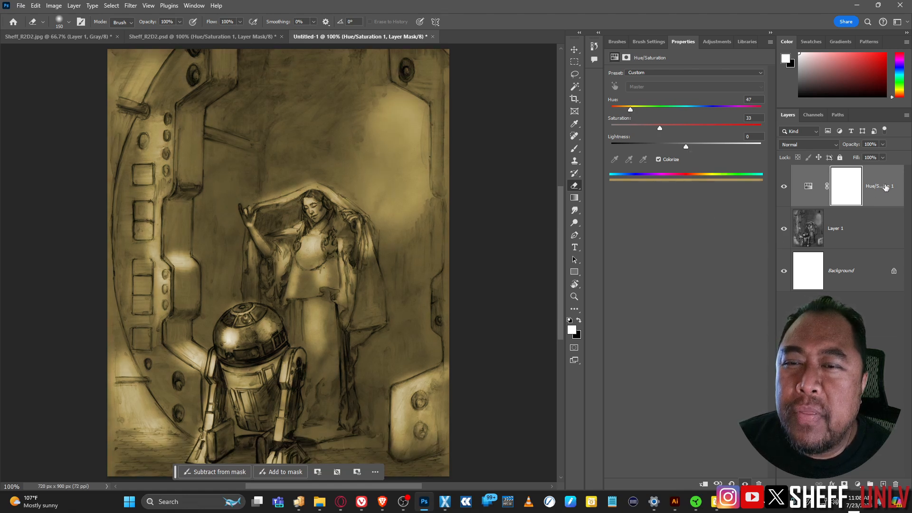
Step: Duplicate the Hue/Saturation layer and set the original's Hue to 210 for a blue tint
drag(886, 187, 883, 483)
click(877, 228)
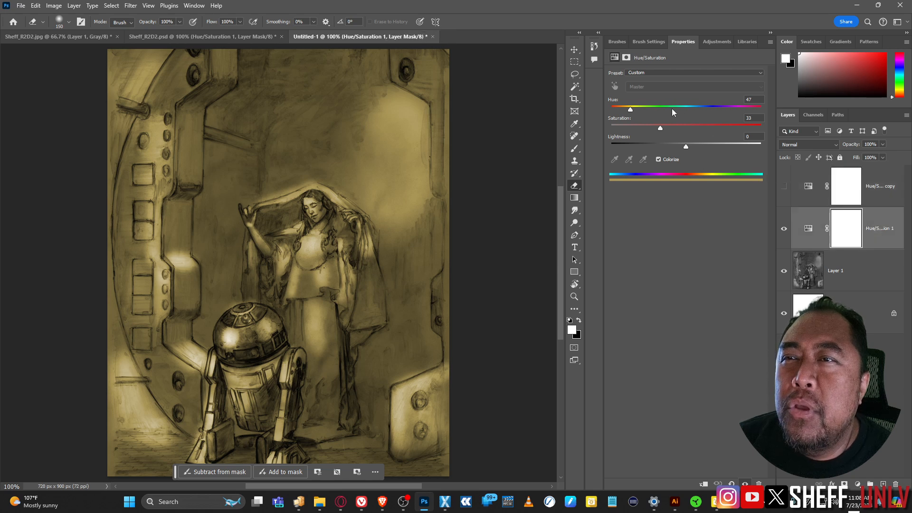
drag(672, 110, 698, 112)
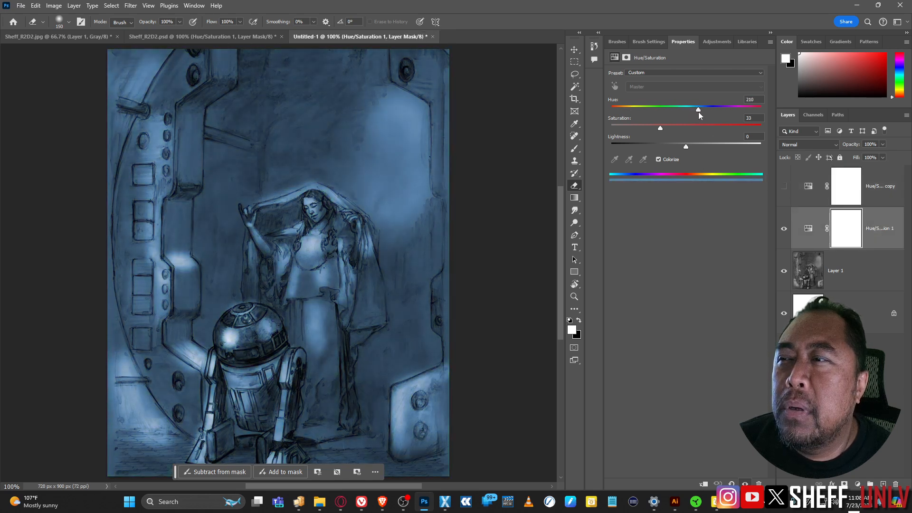
click(850, 195)
Step: Make the sepia copy layer visible and draw a gradient across its layer mask
click(575, 198)
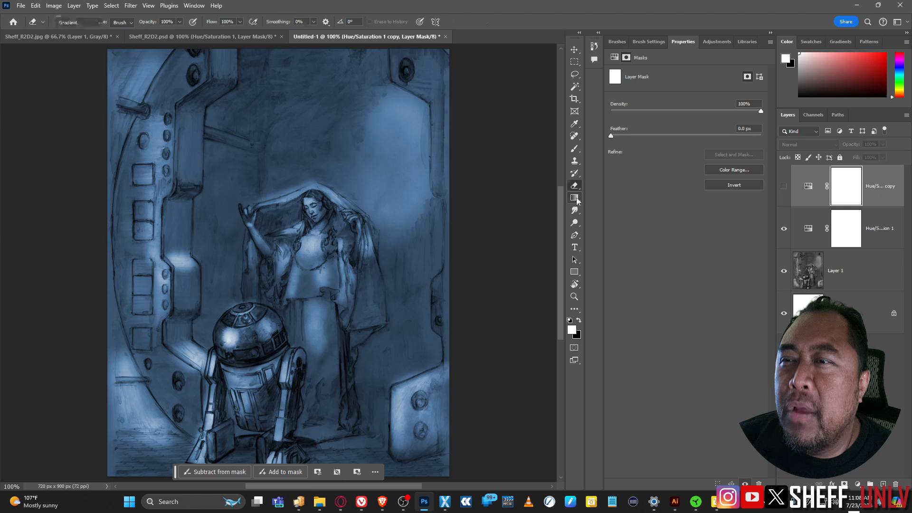
click(234, 133)
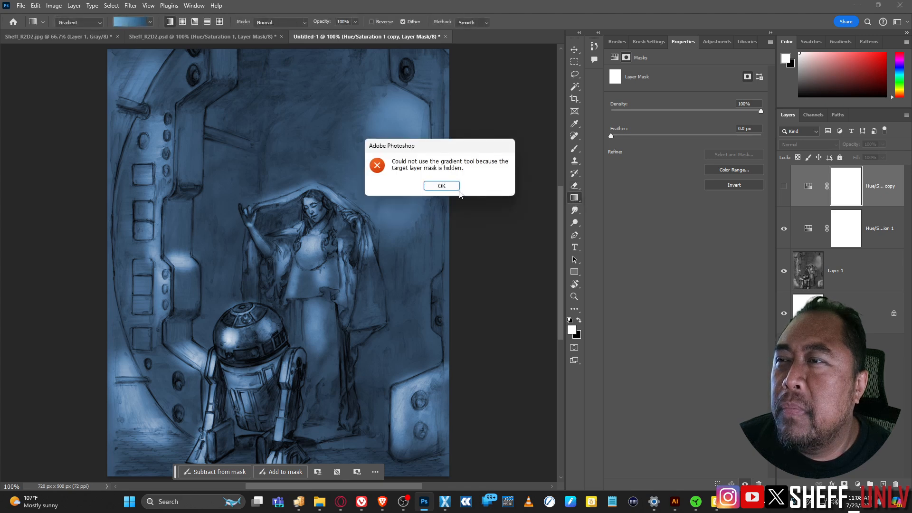
click(442, 185)
click(784, 186)
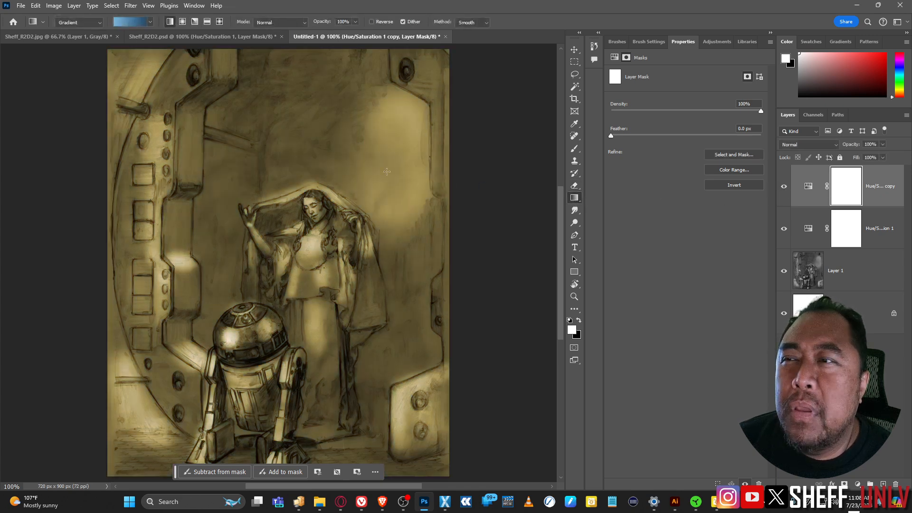
drag(210, 133, 348, 378)
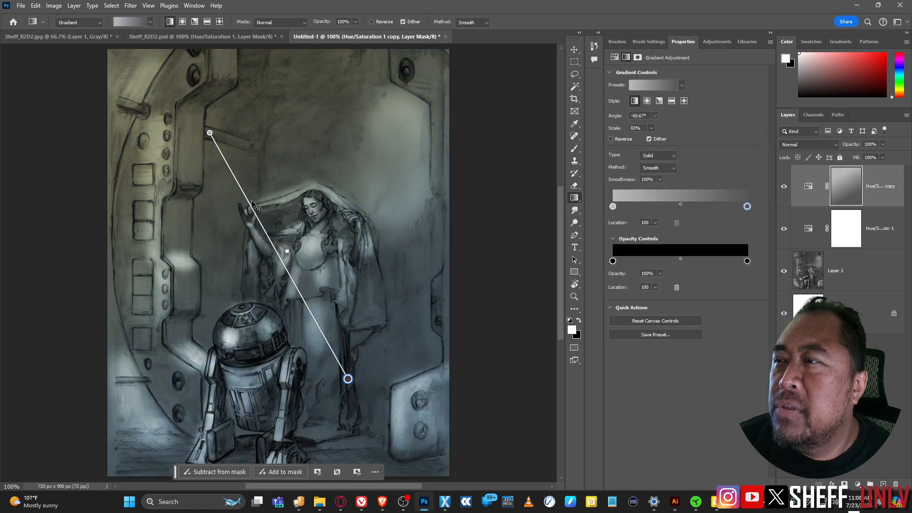
Step: Adjust the gradient handles so warm sepia upper-left fades into blue lower-right
drag(209, 133, 244, 265)
drag(347, 378, 322, 299)
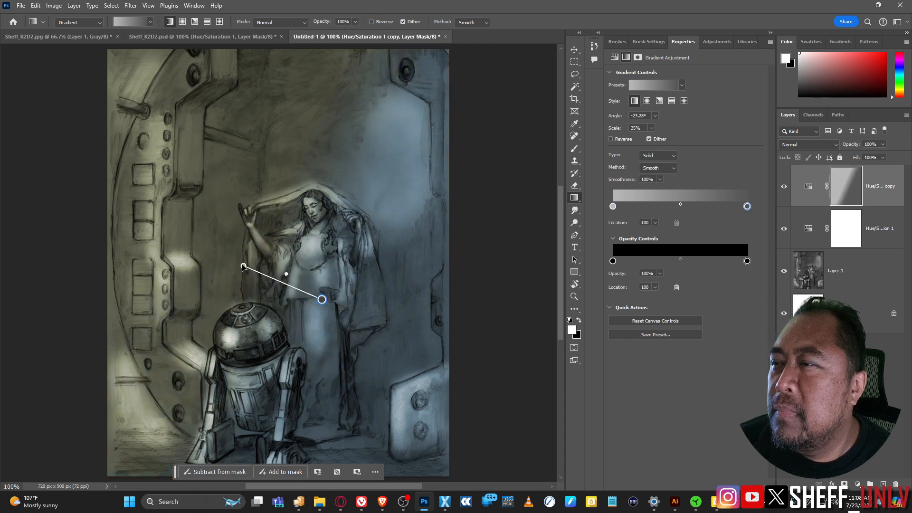
mouse_move(243, 267)
mouse_down()
mouse_move(220, 246)
mouse_move(255, 265)
mouse_up()
drag(322, 300, 321, 263)
drag(254, 265, 238, 266)
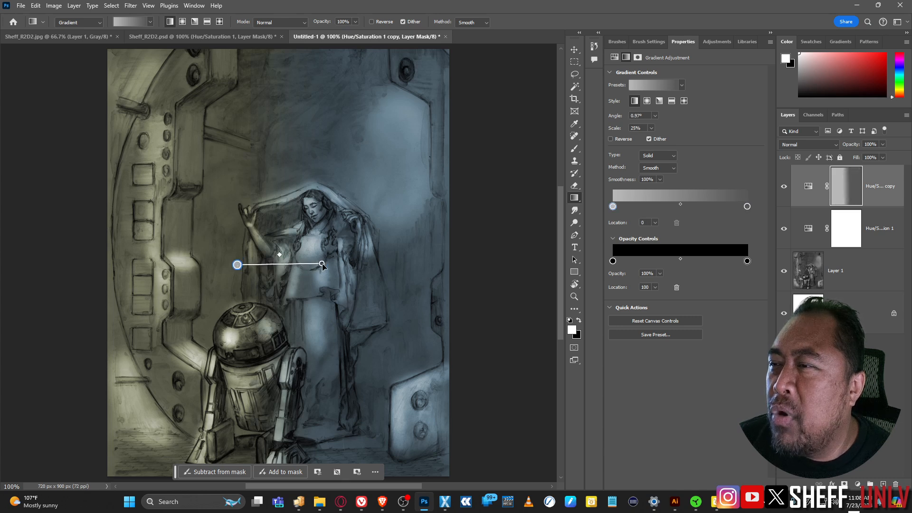
drag(322, 265, 304, 319)
drag(238, 265, 252, 269)
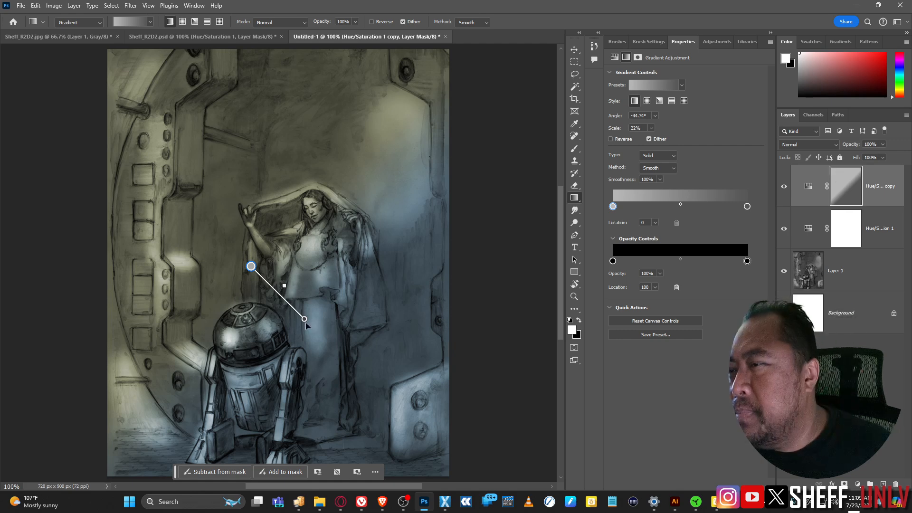
mouse_move(304, 321)
mouse_down()
mouse_move(373, 392)
mouse_move(321, 325)
mouse_up()
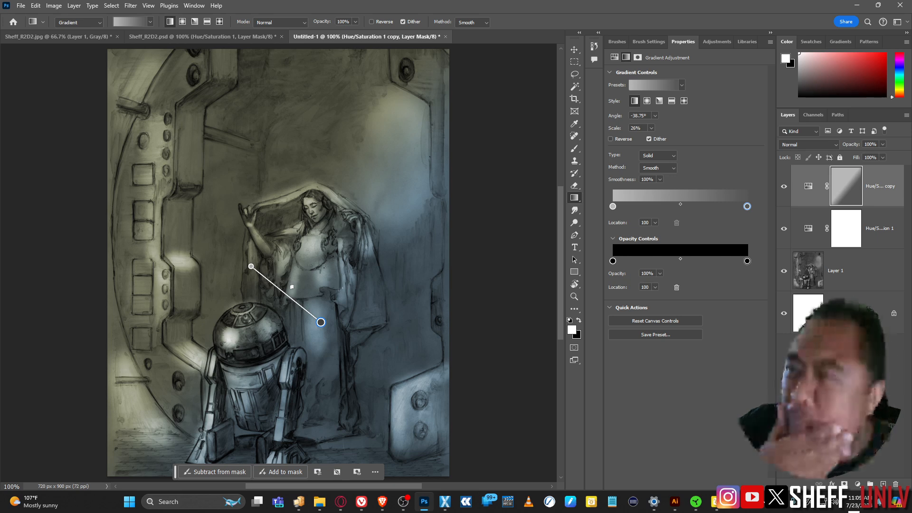
click(157, 37)
Step: In Sheff_R2D2.jpg, hide and reshow the Lights, Darks and lower layers to compare them
click(79, 40)
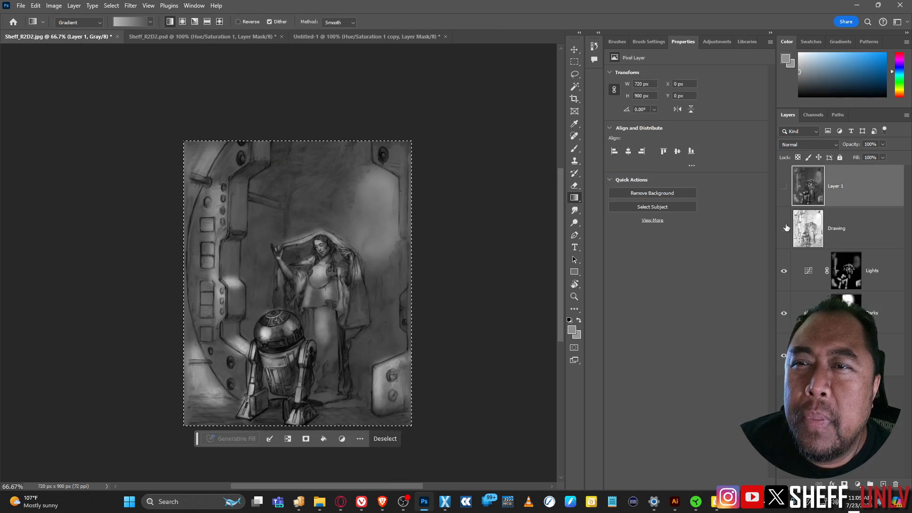
drag(785, 190, 784, 228)
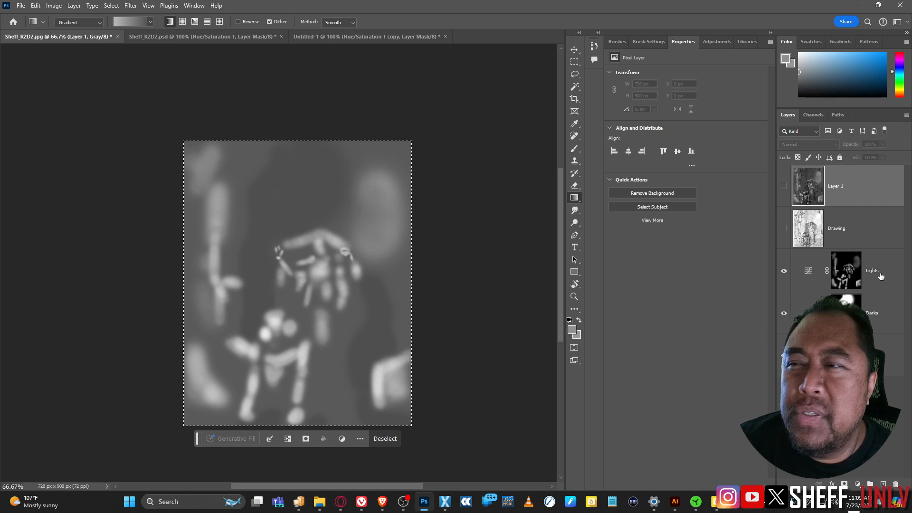
drag(784, 271, 781, 315)
click(784, 313)
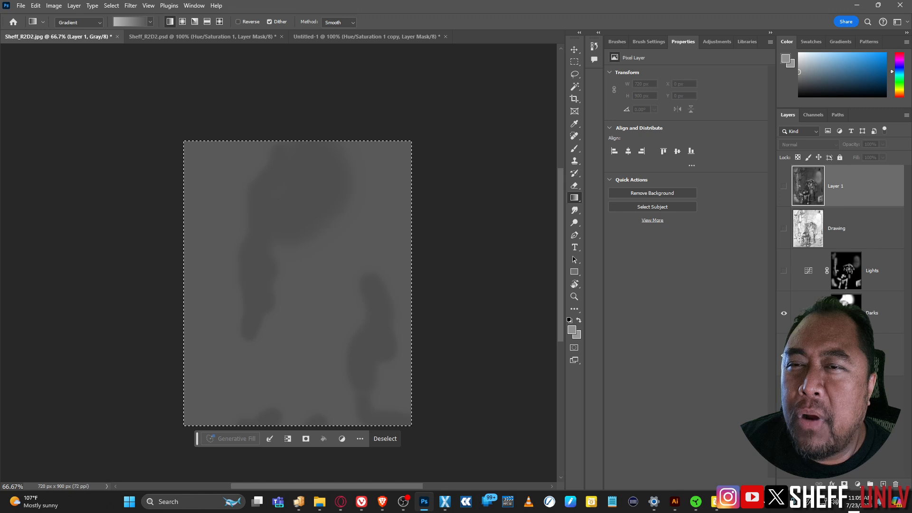
click(783, 270)
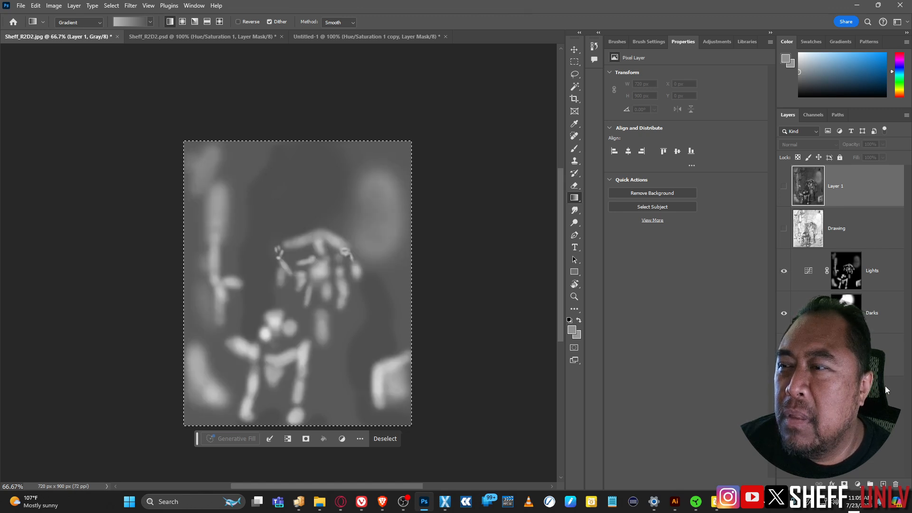
click(784, 355)
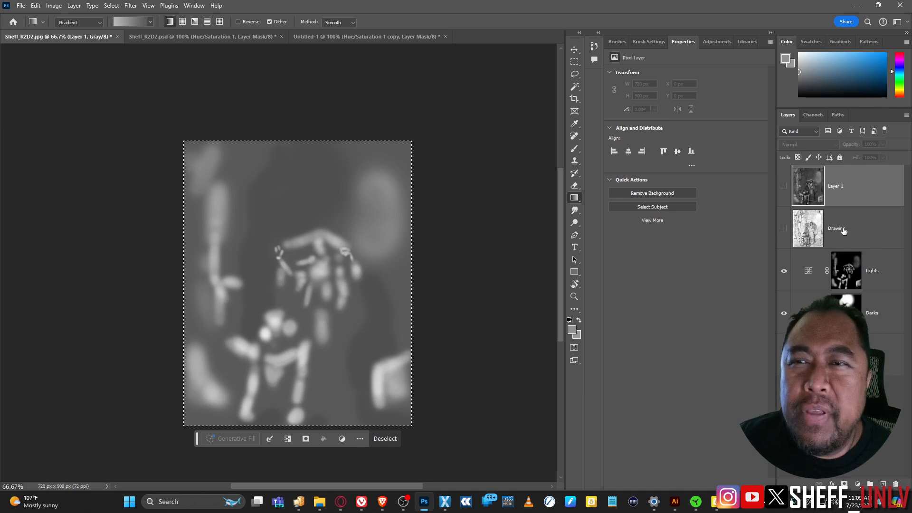
Step: Turn Drawing and Layer 1 back on and set Layer 1 to Dissolve
click(783, 228)
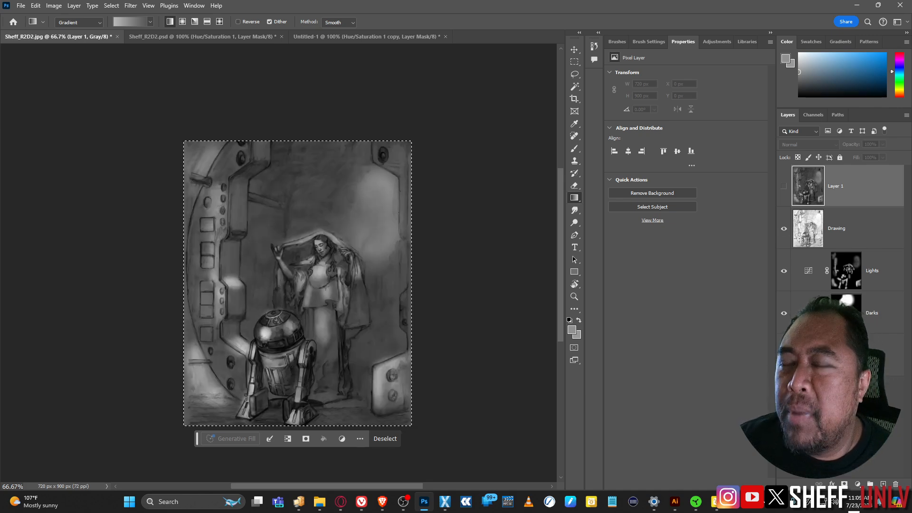
click(784, 186)
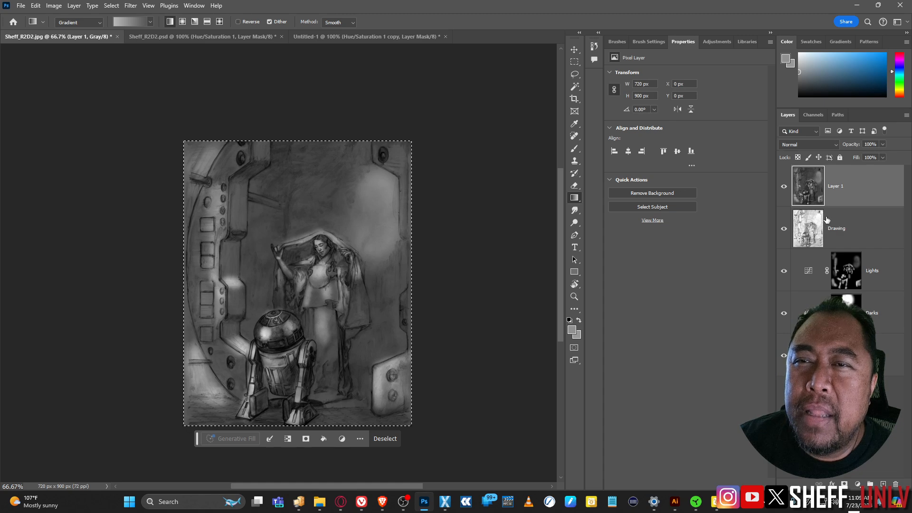
click(831, 146)
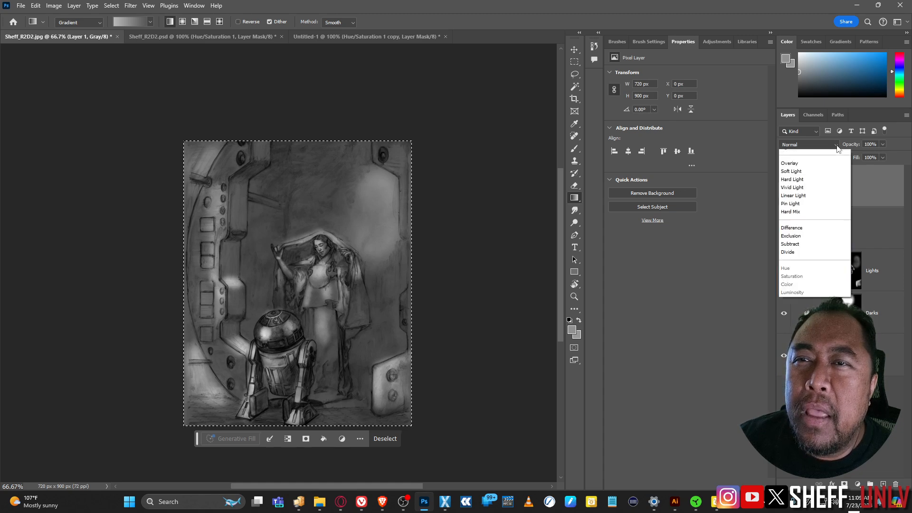
click(822, 152)
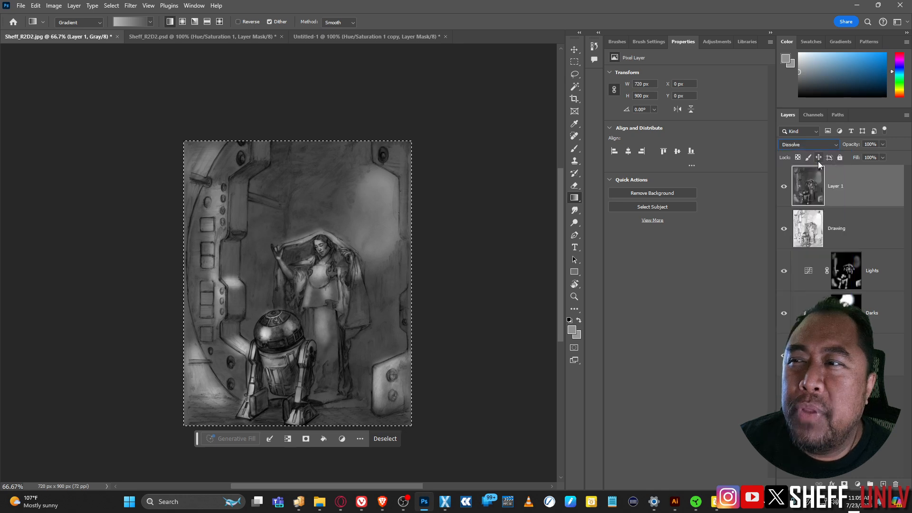
Step: Change Layer 1's blend mode to Color Dodge and lower its opacity to 34%
scroll(821, 142, down, 1)
scroll(822, 142, down, 6)
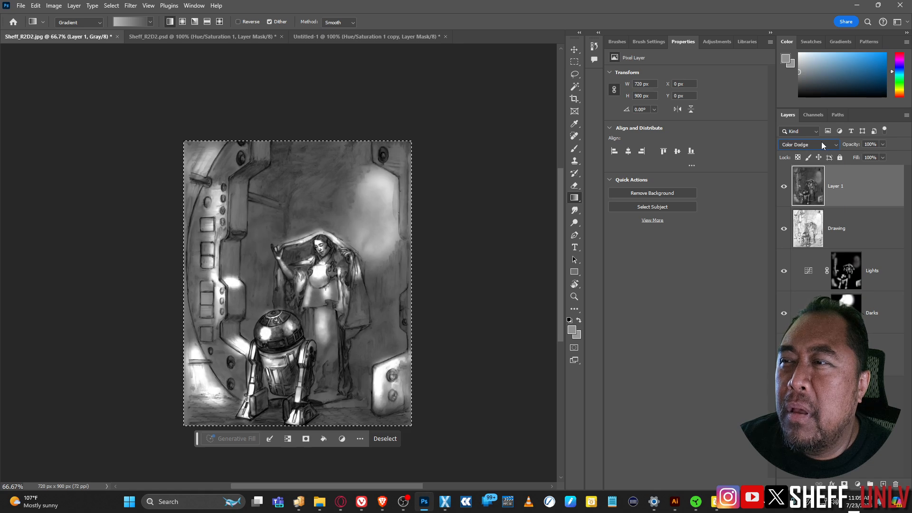
scroll(822, 141, down, 3)
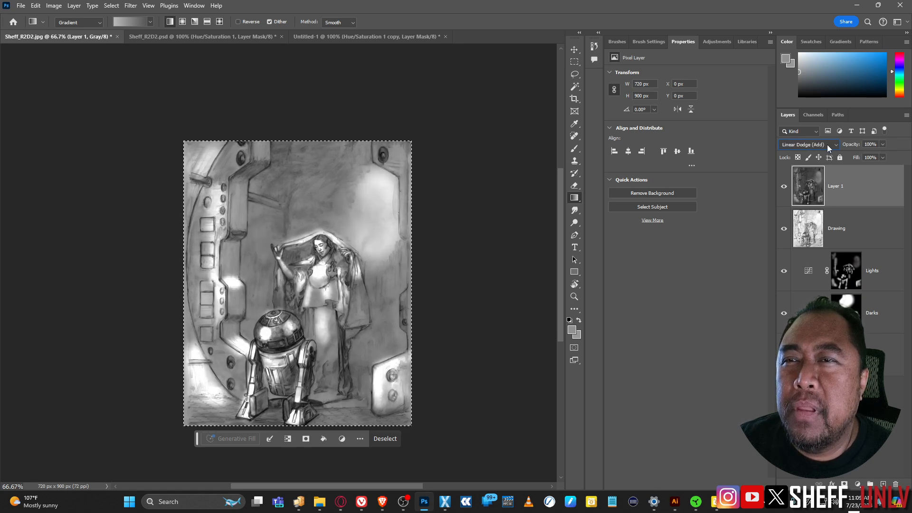
scroll(827, 144, down, 2)
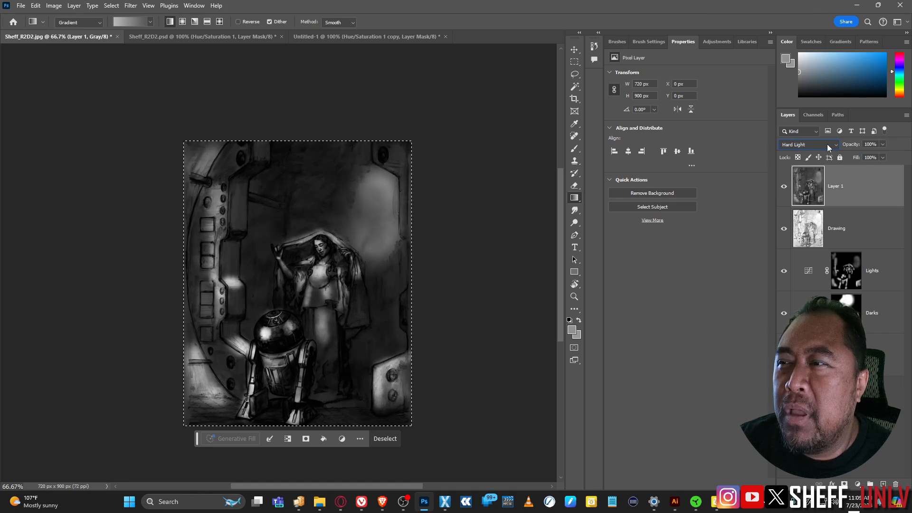
scroll(827, 147, up, 2)
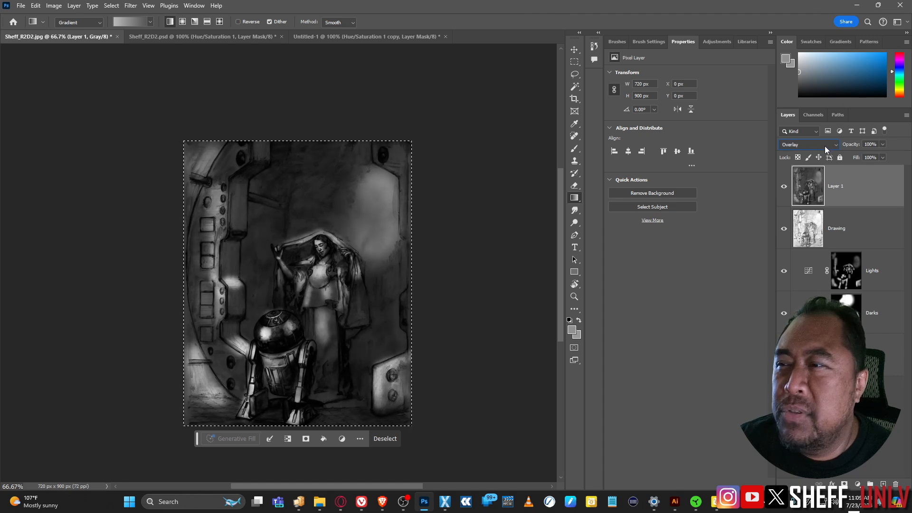
scroll(825, 149, up, 2)
scroll(825, 150, up, 1)
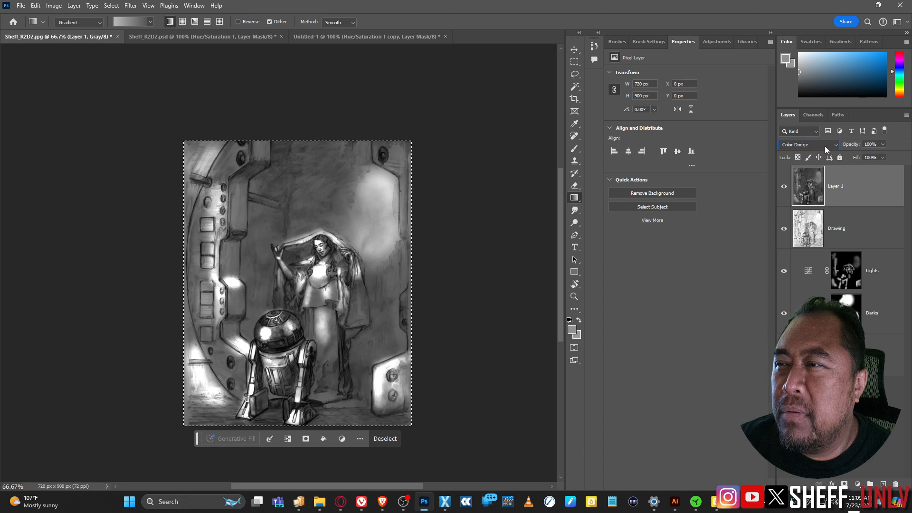
scroll(824, 149, down, 1)
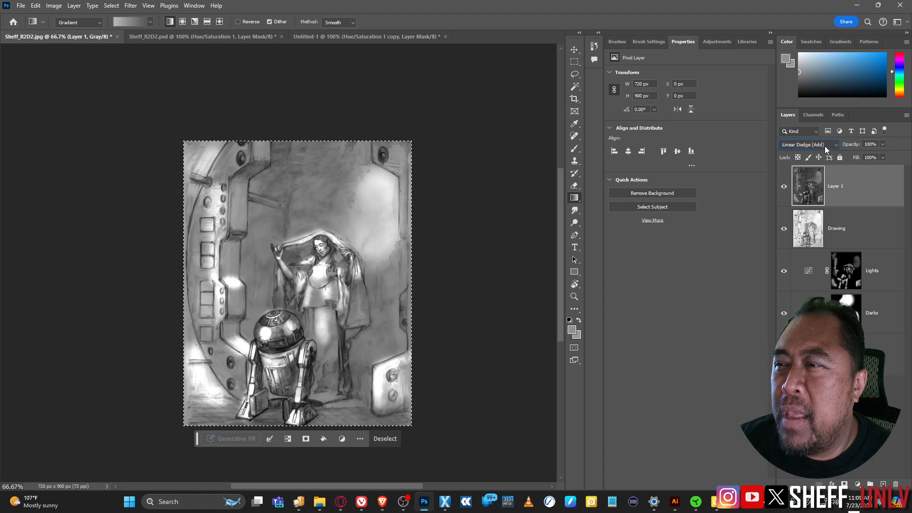
scroll(825, 150, up, 1)
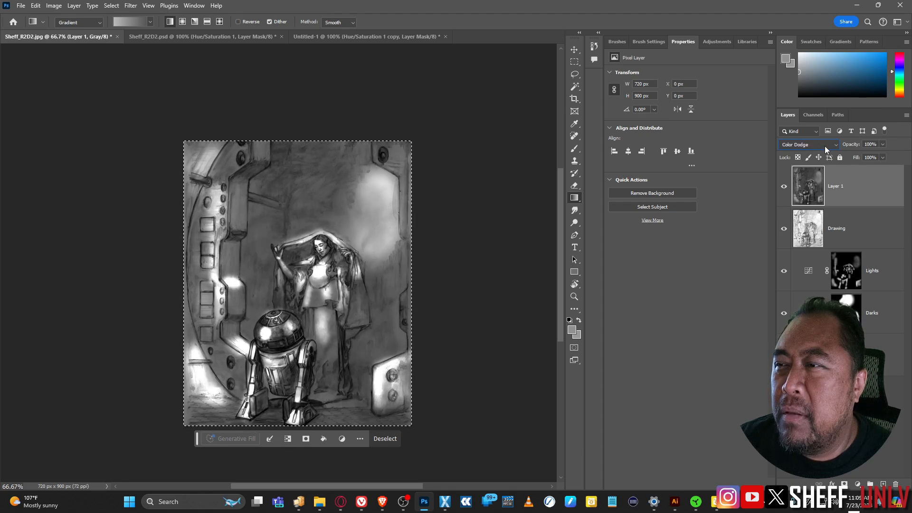
click(882, 144)
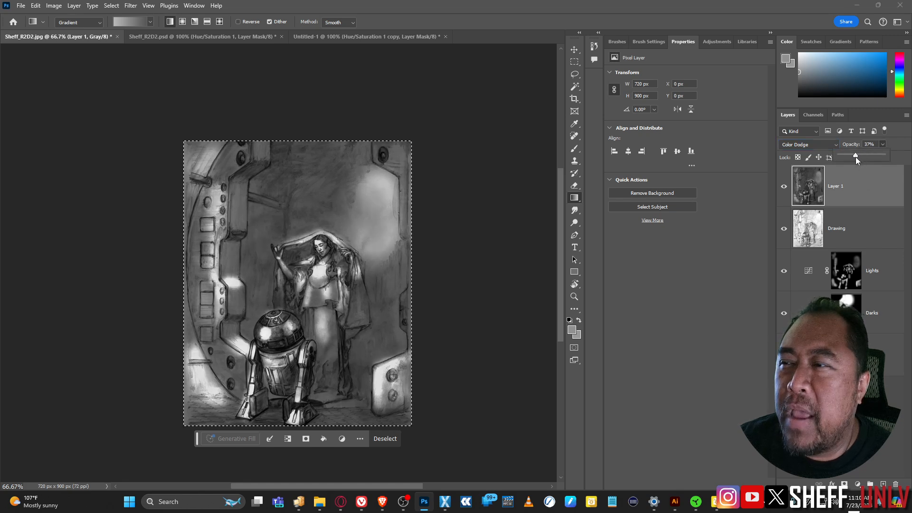
drag(856, 157, 854, 155)
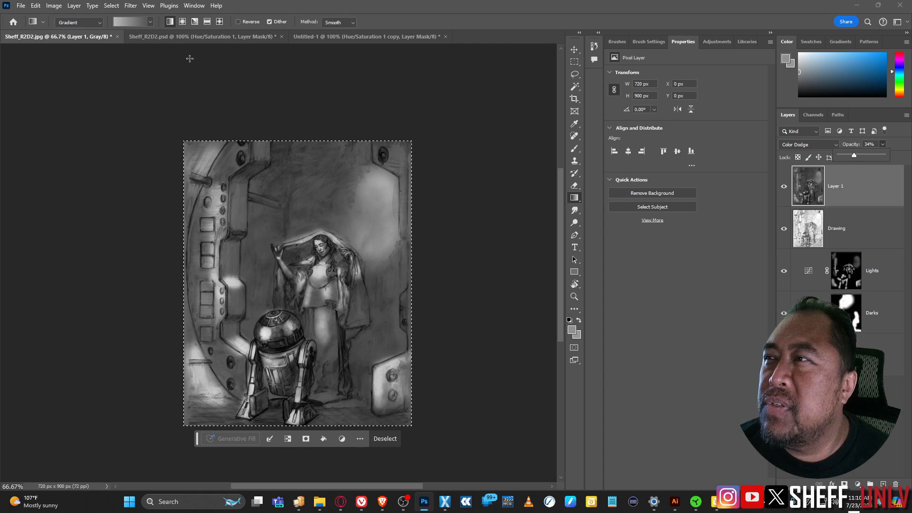
Step: Convert Sheff_R2D2.jpg to RGB colour mode without merging layers
click(54, 5)
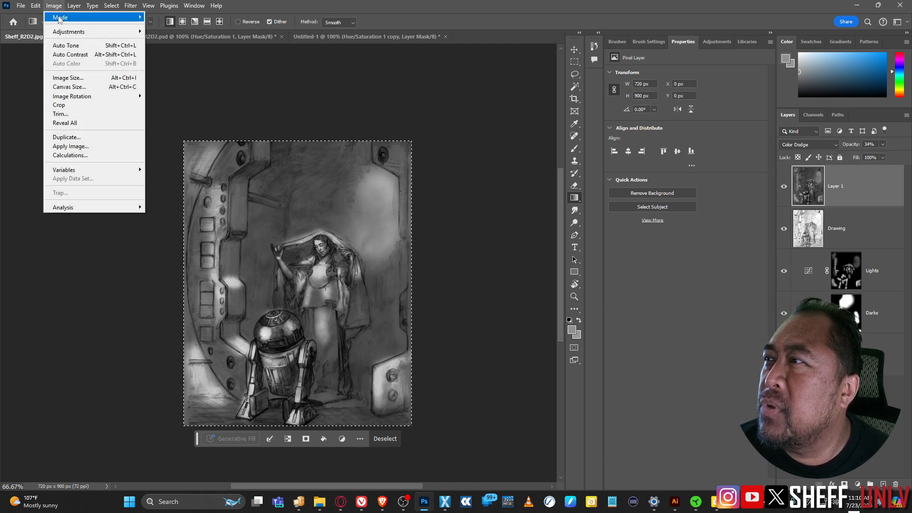
mouse_move(121, 18)
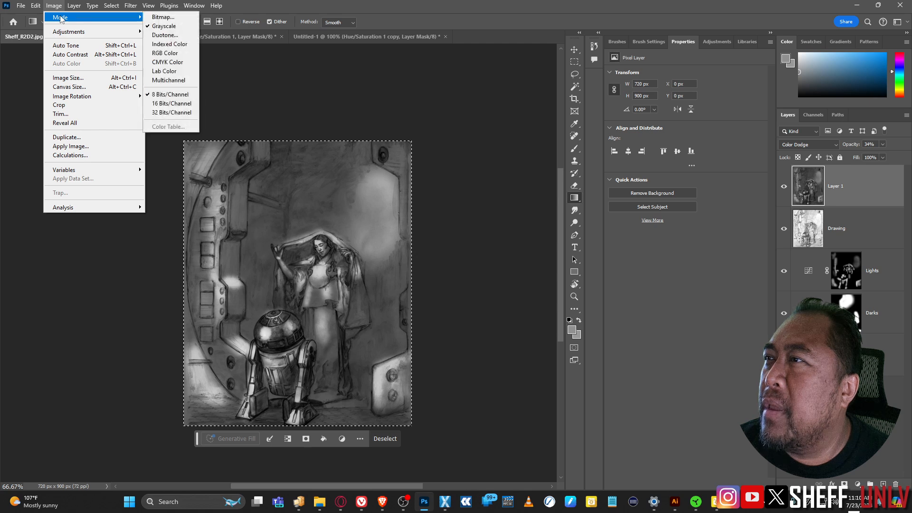
click(177, 53)
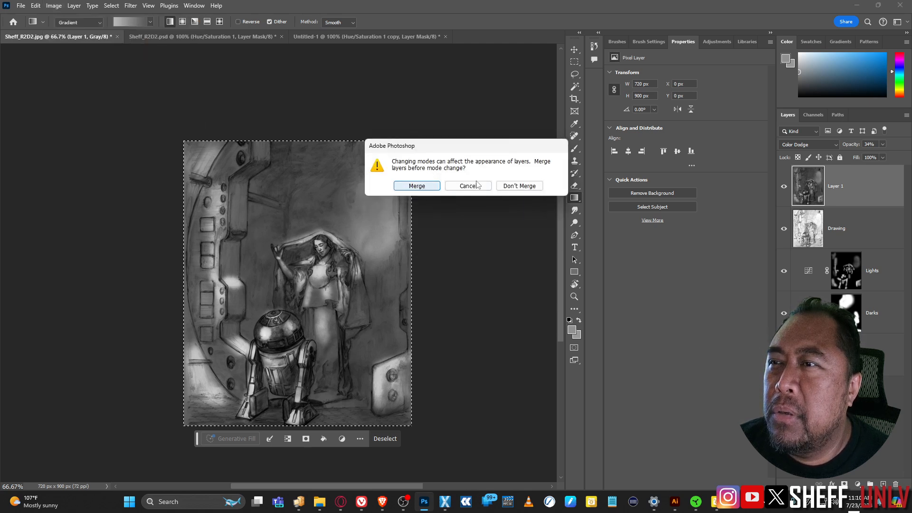
click(519, 186)
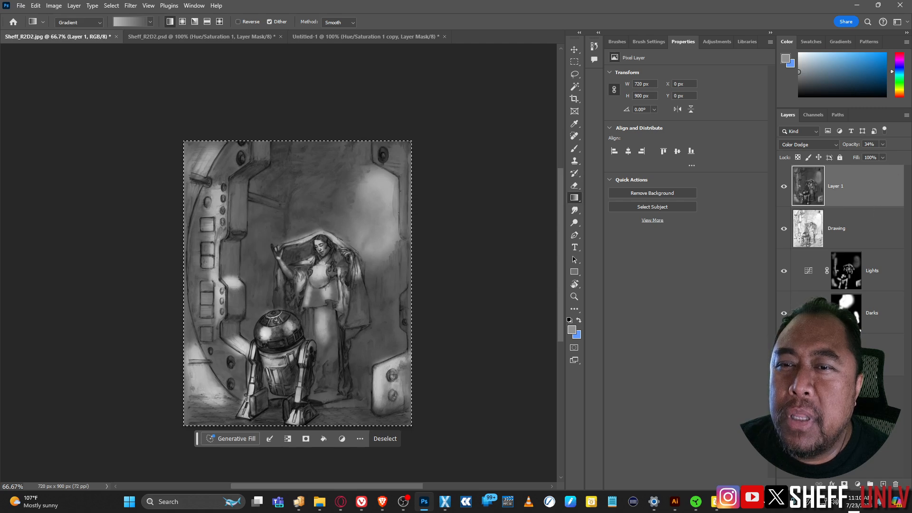
Step: Add a Hue/Saturation layer colorized blue with Hue 206 and Saturation 25
click(857, 484)
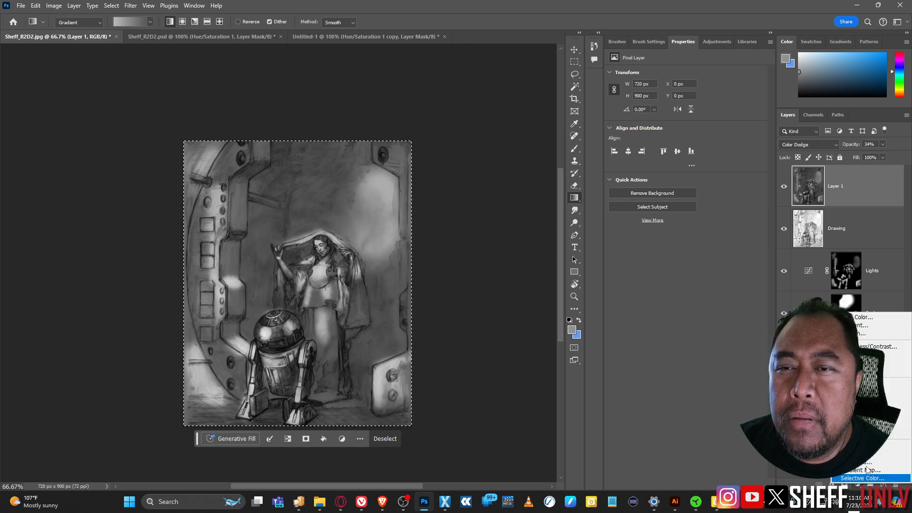
click(876, 392)
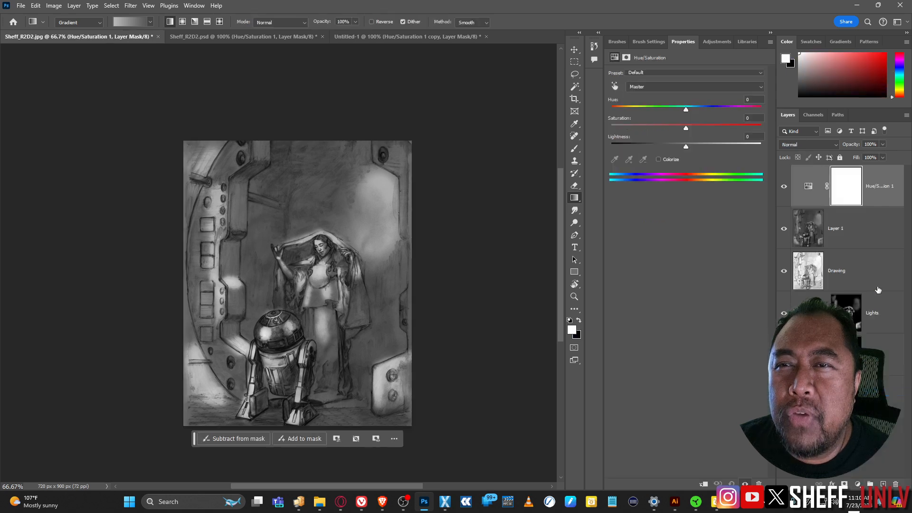
click(658, 160)
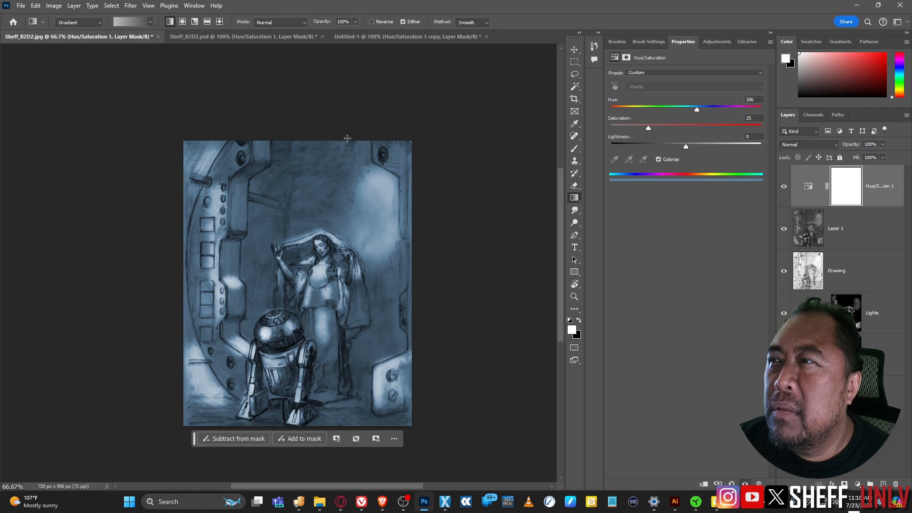
click(248, 38)
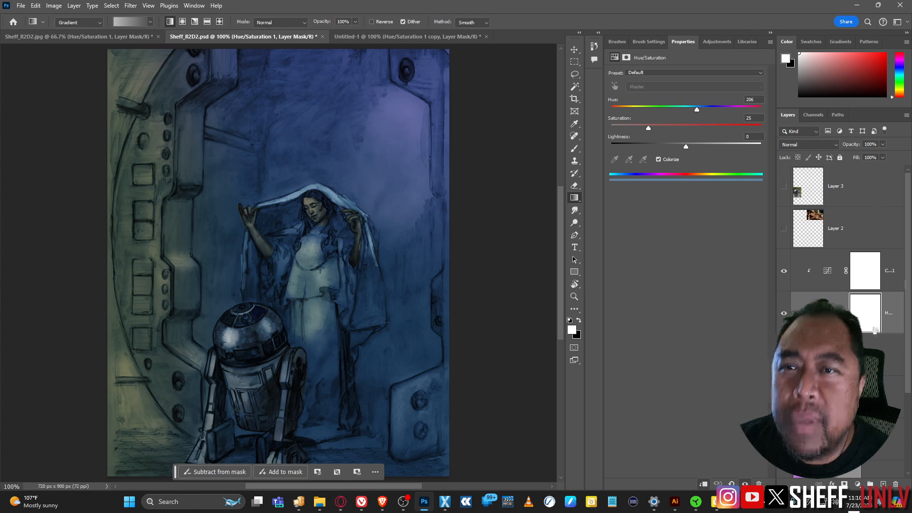
Step: In Sheff_R2D2.psd, isolate the Color flats layer over the light-blue background
scroll(874, 333, down, 2)
scroll(845, 247, down, 1)
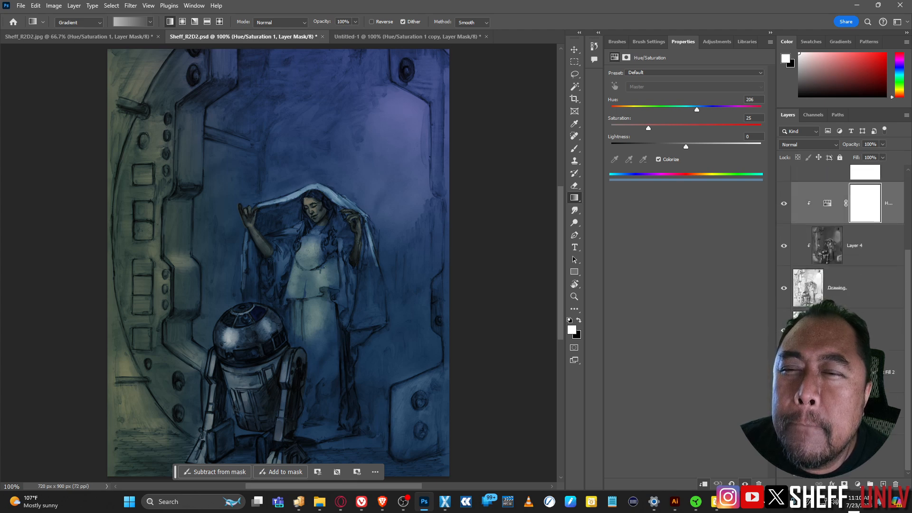
click(845, 330)
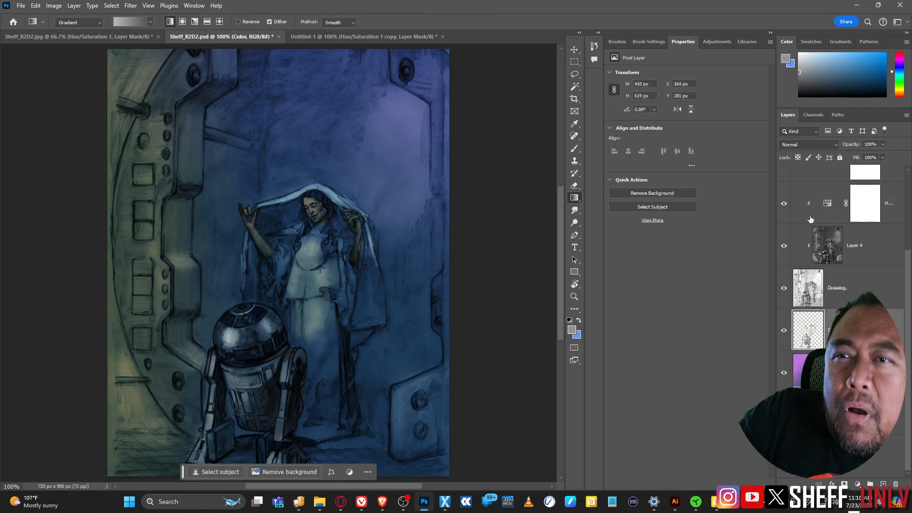
drag(784, 203, 785, 288)
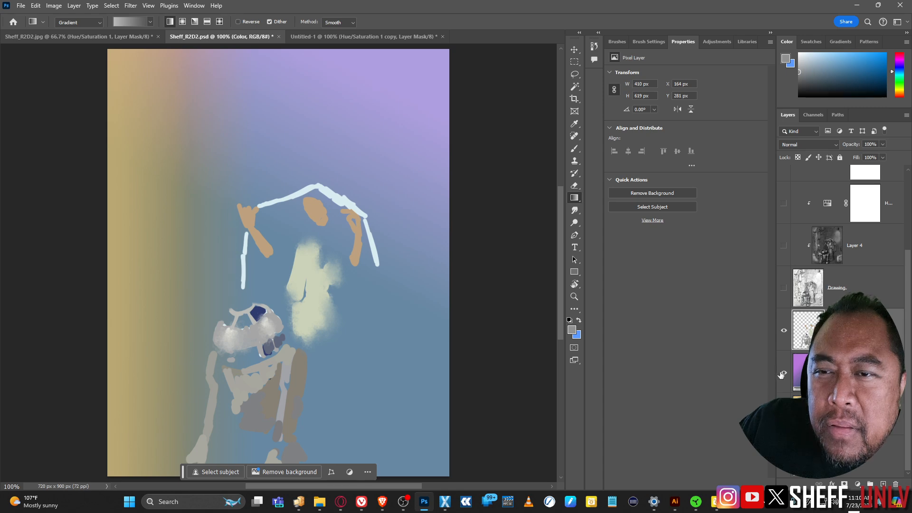
click(785, 414)
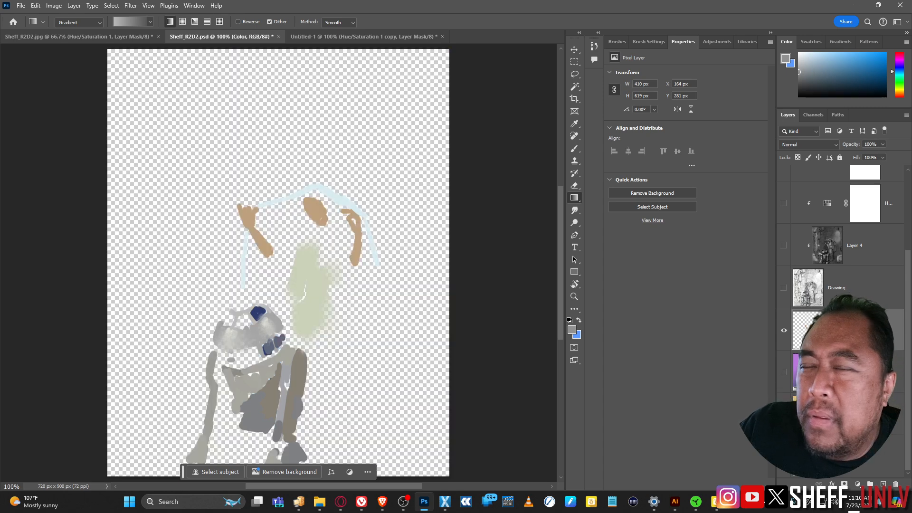
click(784, 456)
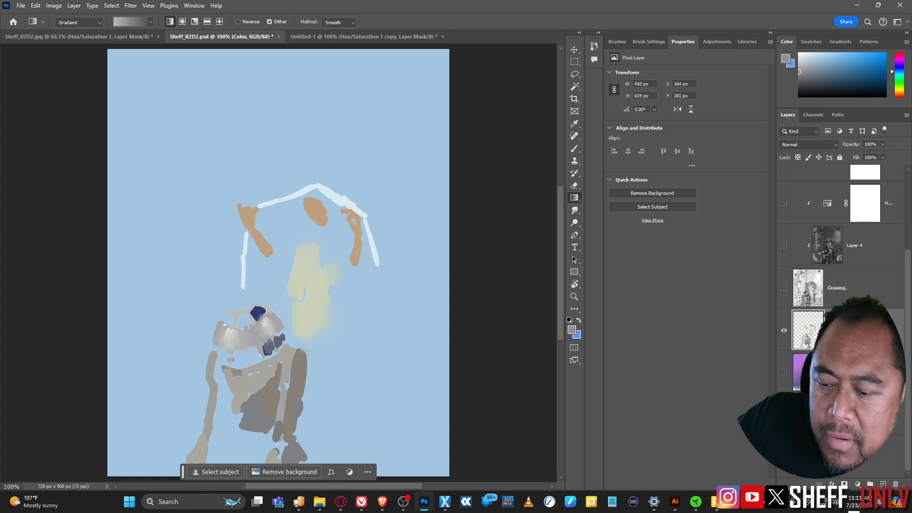
Step: Select the whole canvas and paste the colour flats into Sheff_R2D2.jpg
key(ctrl+a)
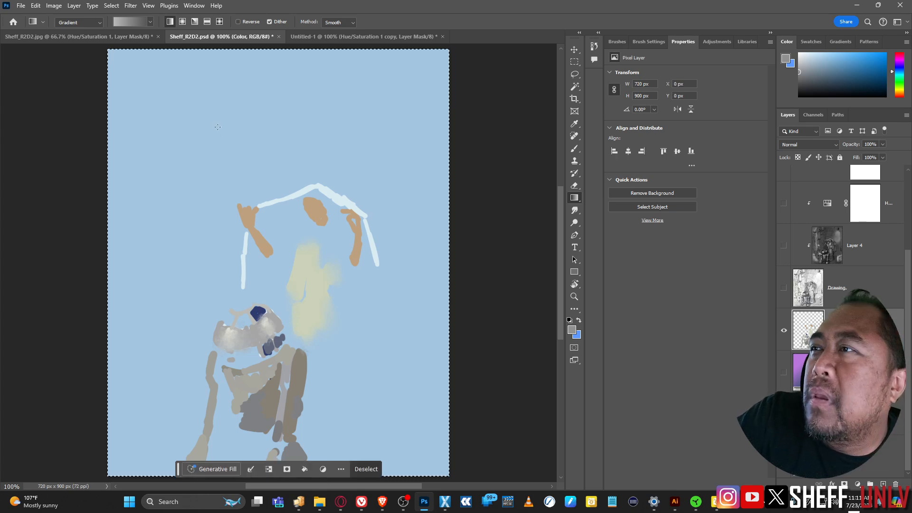
click(63, 38)
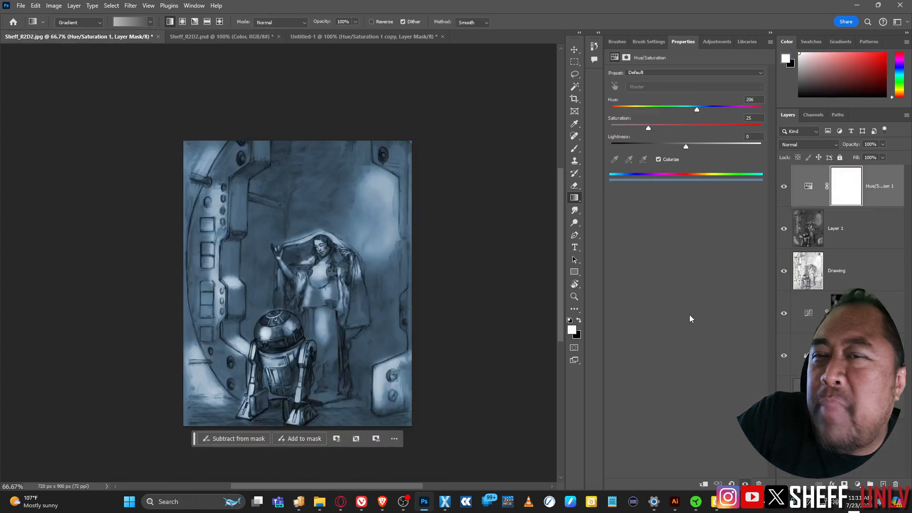
key(ctrl+v)
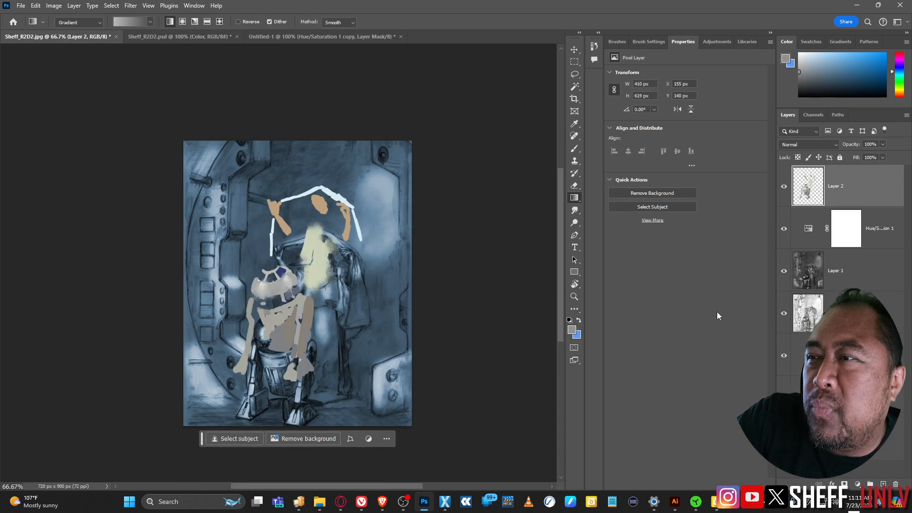
Step: Undo the misaligned paste and Paste in Place the flats, checking alignment against the drawing
key(ctrl+z)
key(ctrl+shift+v)
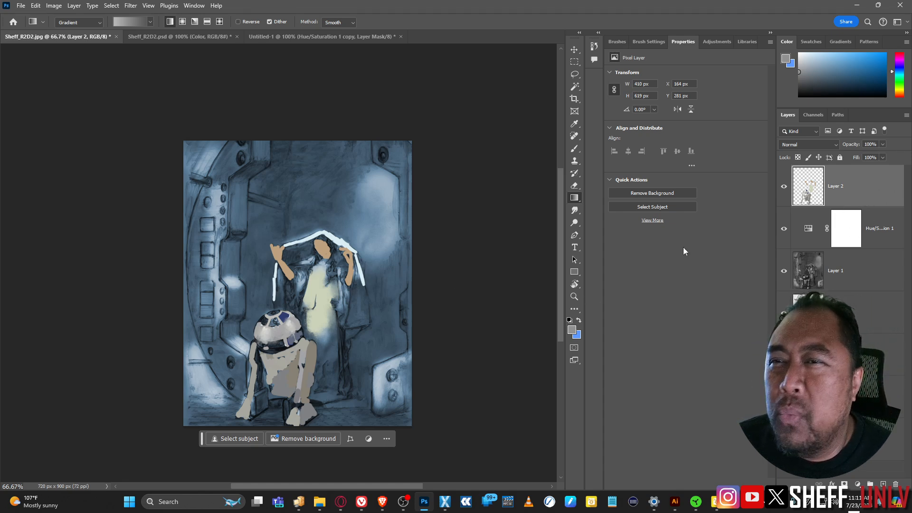
drag(781, 231, 773, 362)
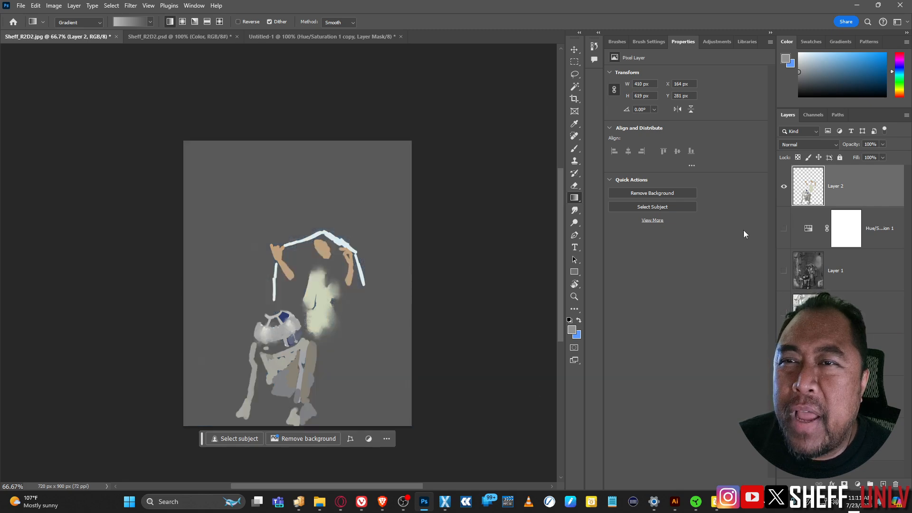
drag(784, 228, 784, 313)
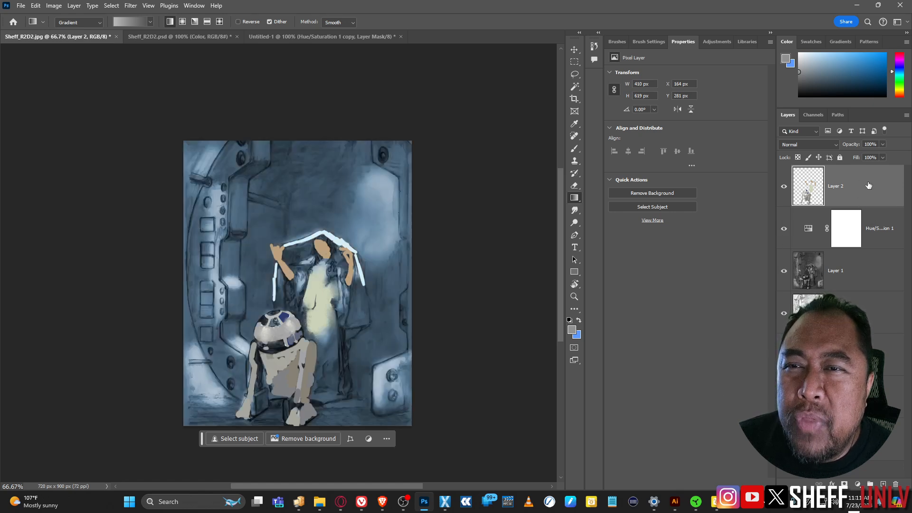
Step: Set Layer 2 to Multiply and keep it above the Hue/Saturation tint
mouse_move(869, 186)
mouse_down()
mouse_move(866, 335)
mouse_move(869, 217)
mouse_move(864, 333)
mouse_move(837, 209)
mouse_up()
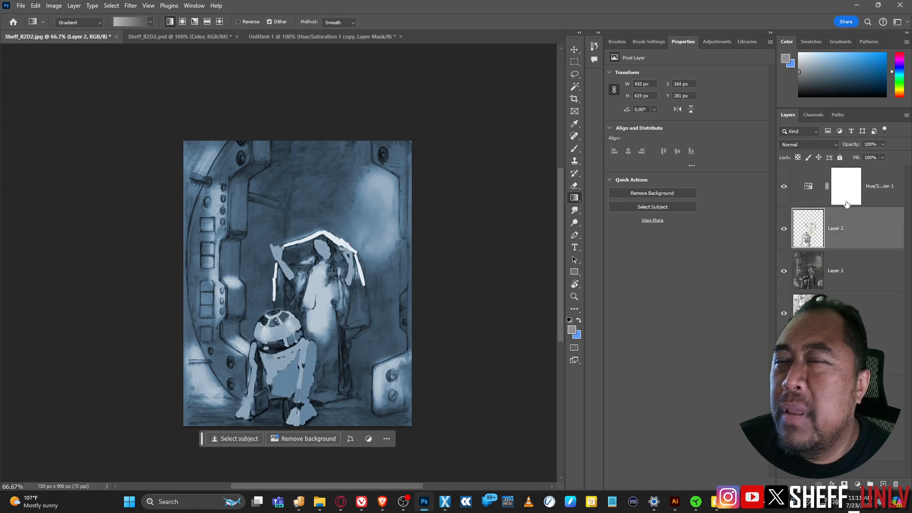
click(833, 145)
click(807, 176)
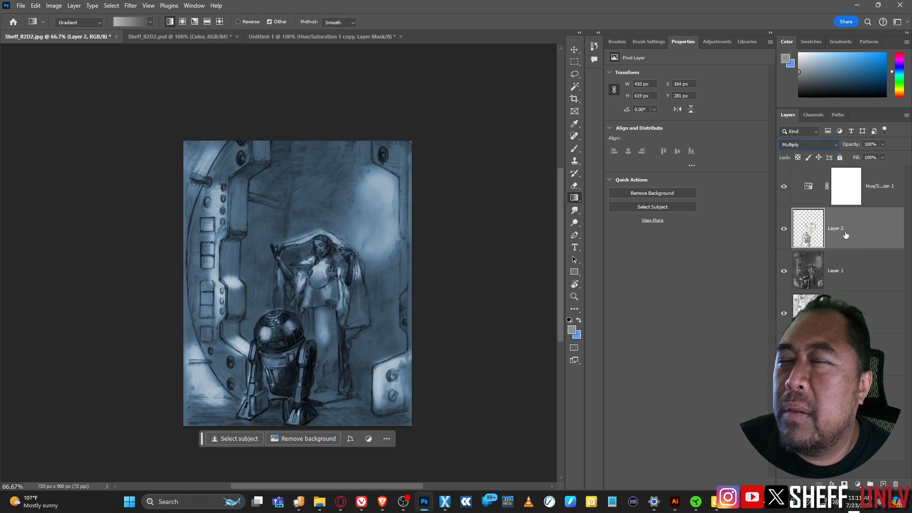
drag(869, 238, 857, 205)
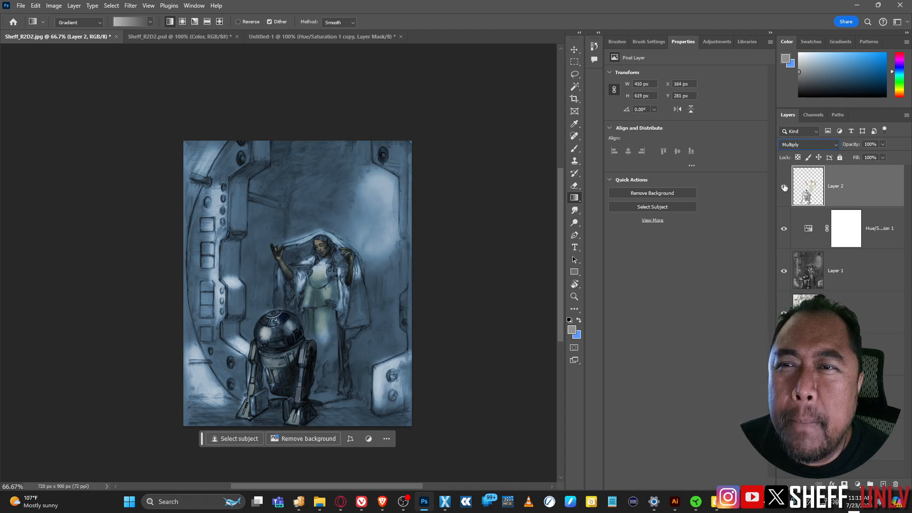
Step: In Sheff_R2D2.psd, show the painting layers again with reference Layers 2 and 3 hidden
click(192, 40)
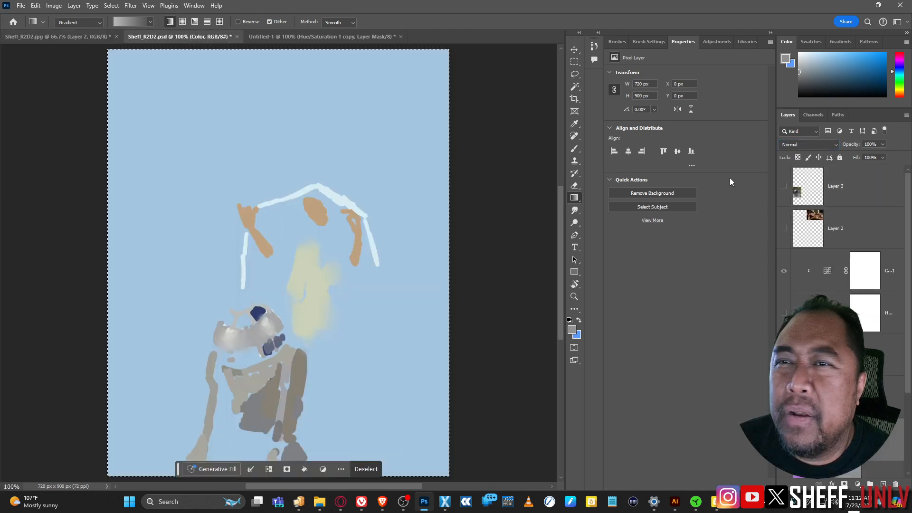
click(783, 186)
click(784, 229)
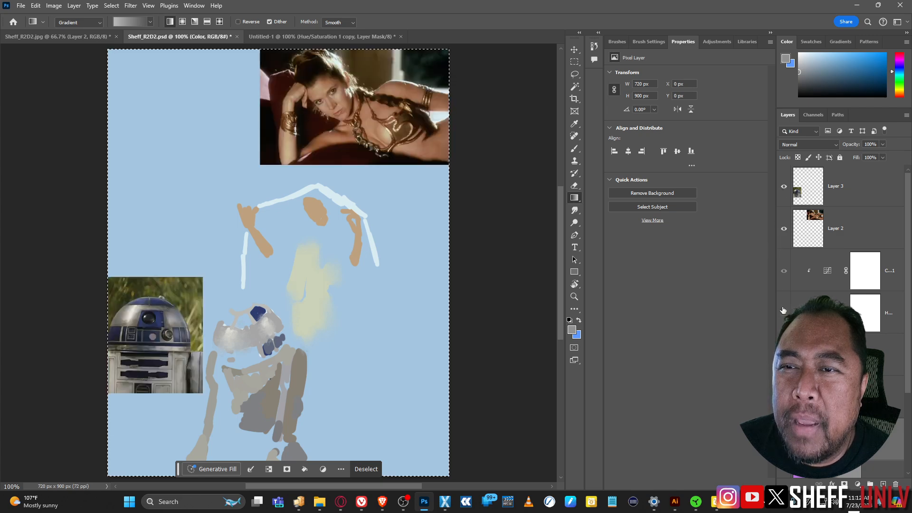
click(784, 313)
click(785, 472)
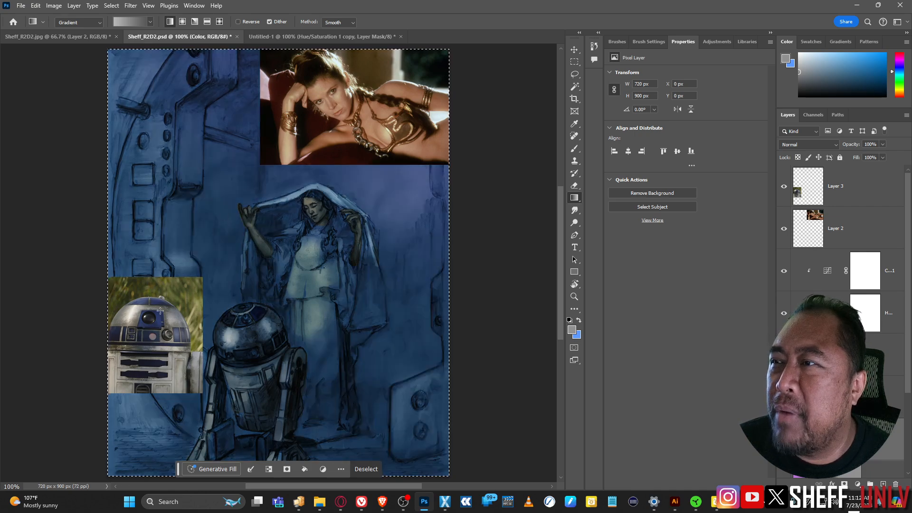
click(783, 229)
click(784, 186)
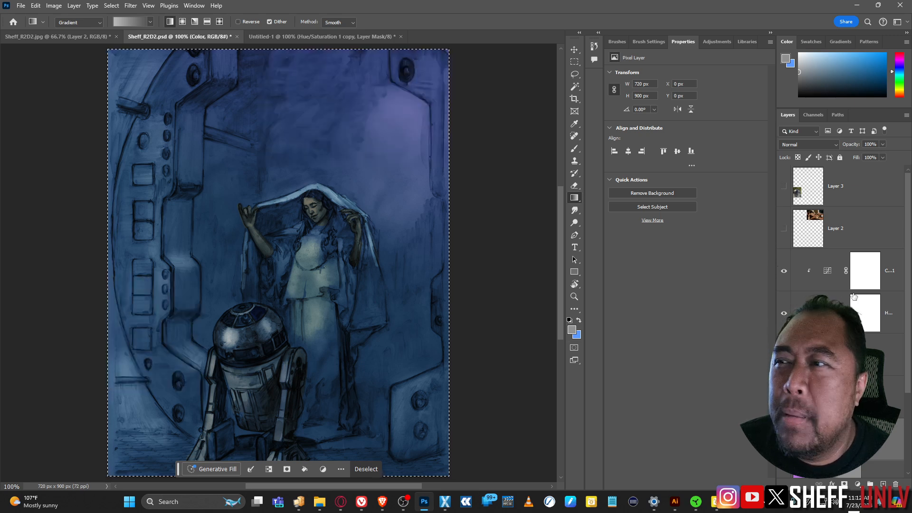
scroll(840, 247, down, 2)
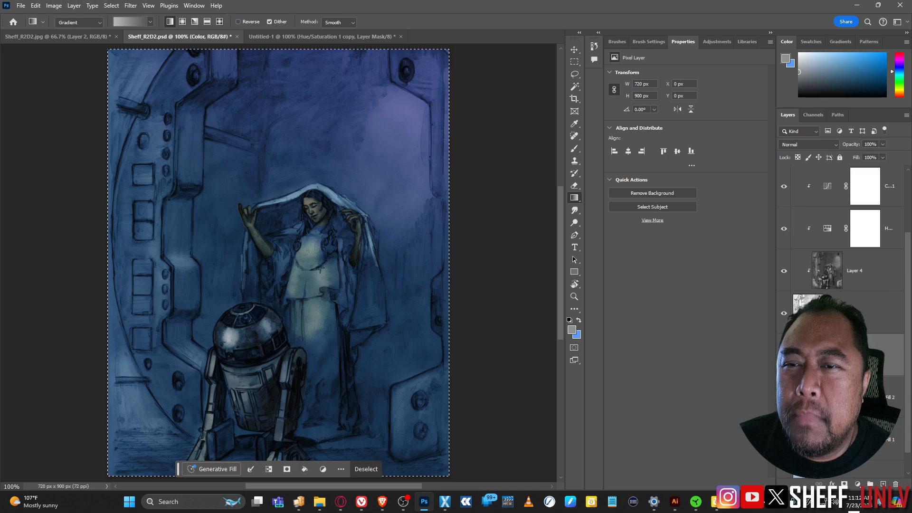
scroll(841, 266, down, 1)
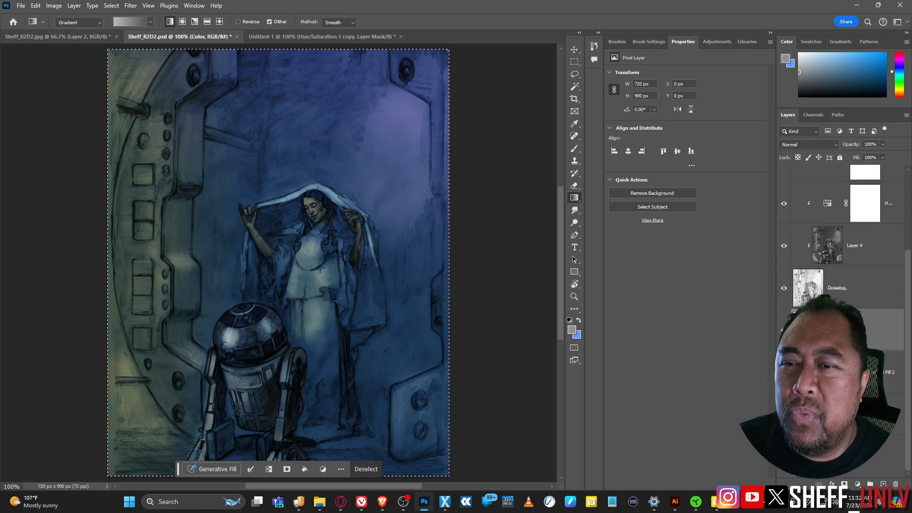
scroll(840, 247, up, 3)
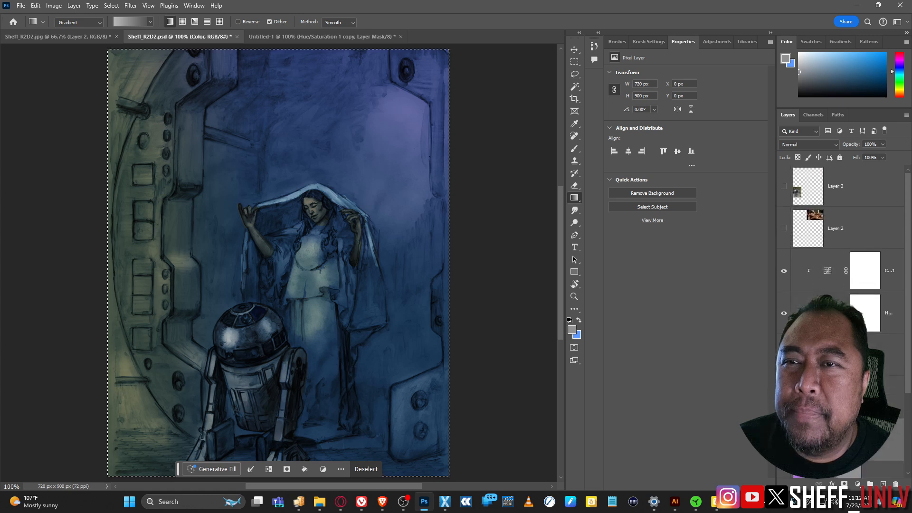
Step: In Untitled-1, toggle the gradient-masked sepia copy layer off and on to compare
click(288, 39)
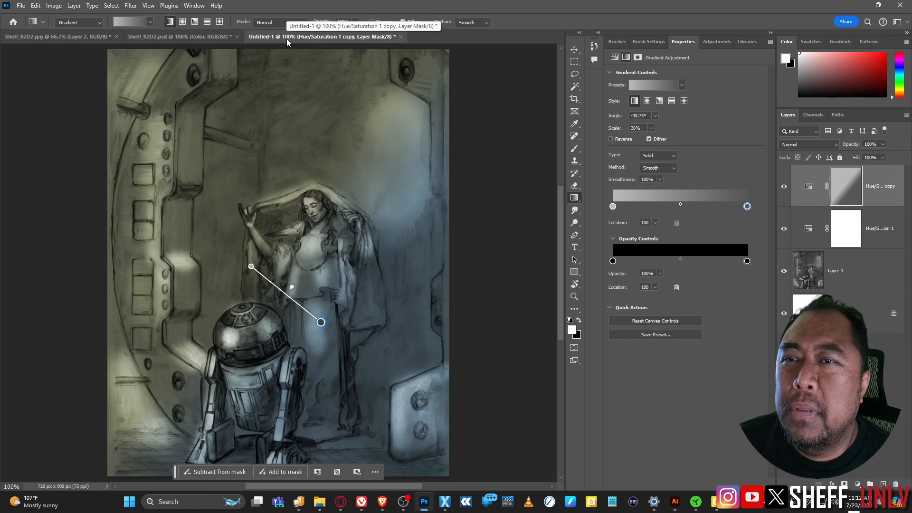
click(784, 187)
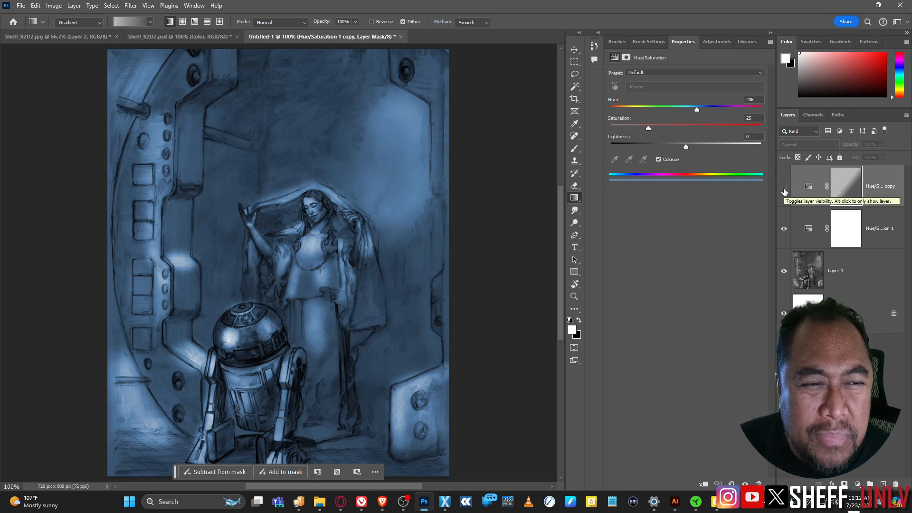
click(784, 188)
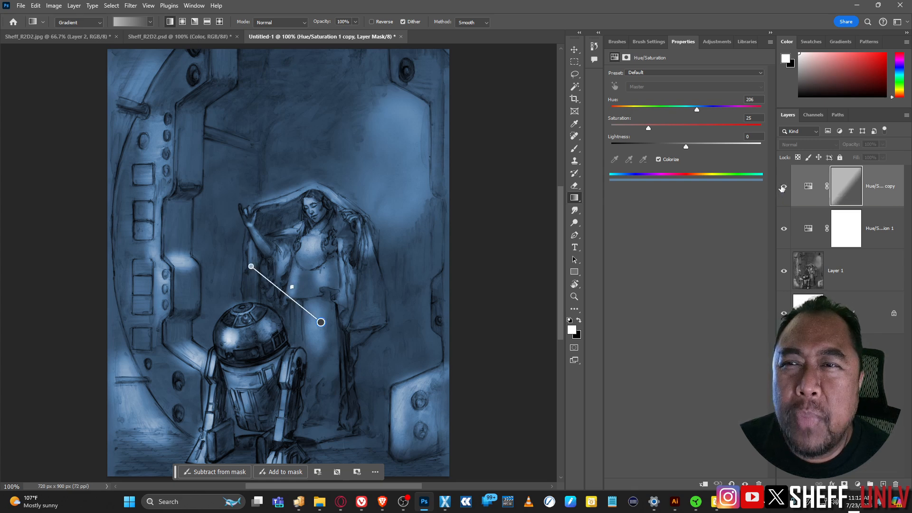